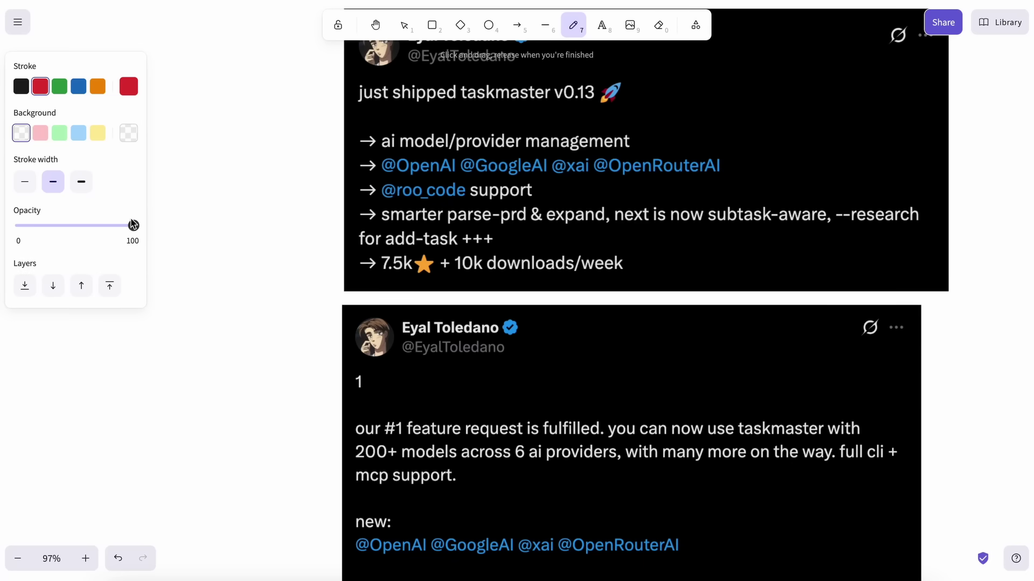
- Lower the freehand pen's stroke opacity to 60
left_click_drag(133, 226, 87, 226)
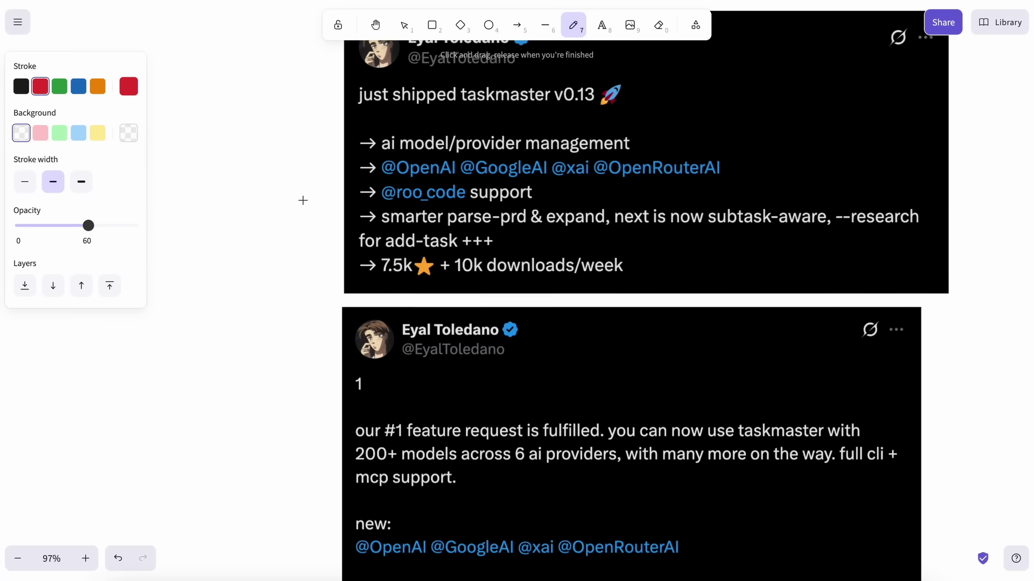
scroll(303, 201, "up", 1)
scroll(302, 201, "up", 1)
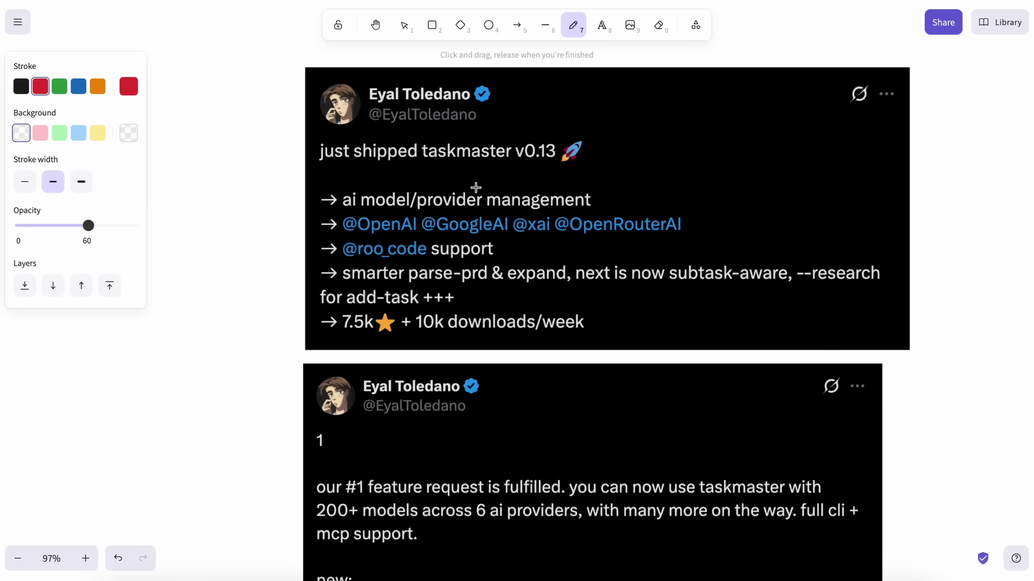
- Underline '6 ai providers' and the new provider handles in red, and mark post 2's main role
scroll(475, 188, "down", 5)
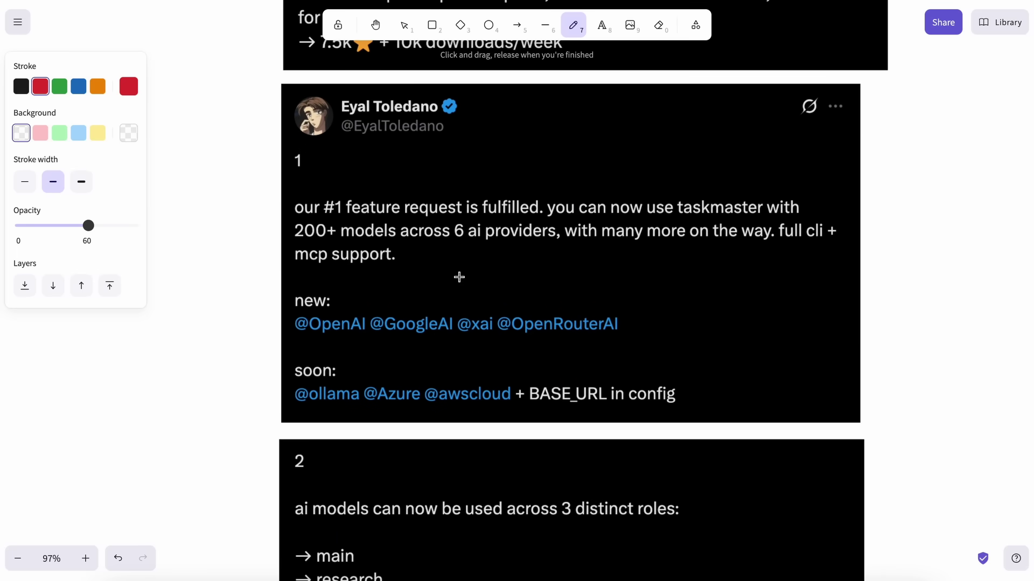
left_click_drag(425, 303, 456, 302)
left_click_drag(466, 300, 582, 300)
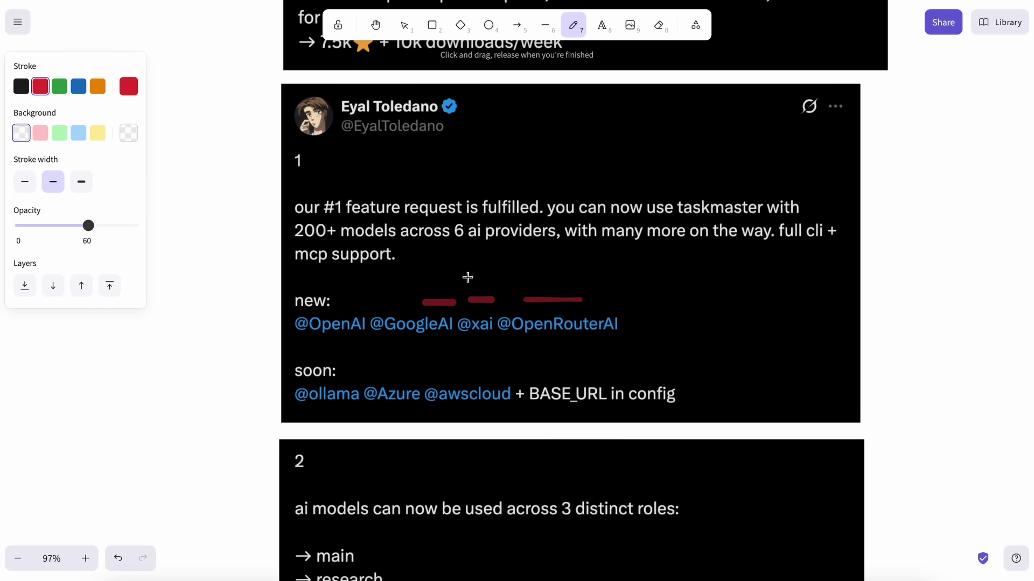
left_click_drag(454, 250, 544, 251)
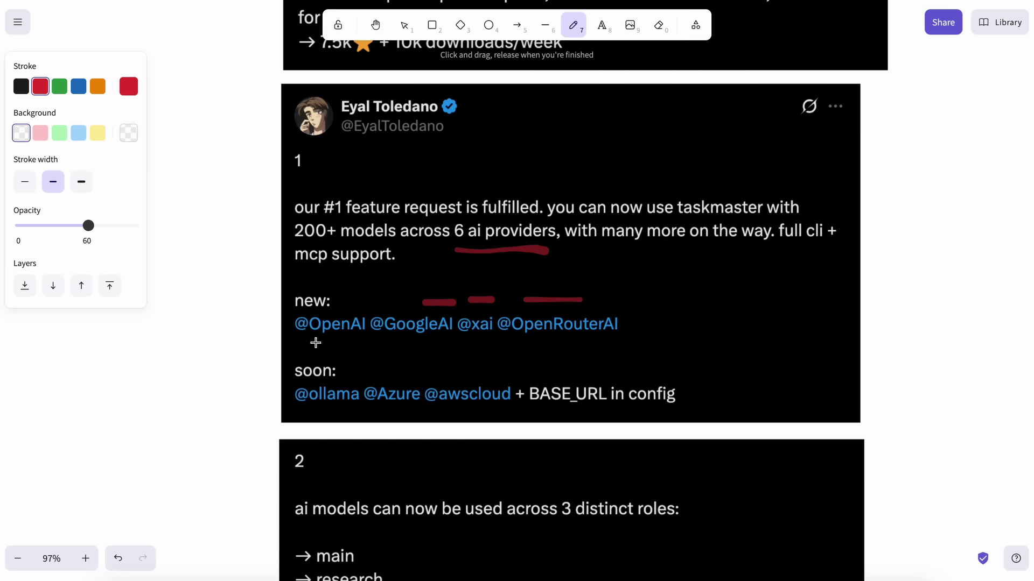
left_click_drag(300, 346, 623, 351)
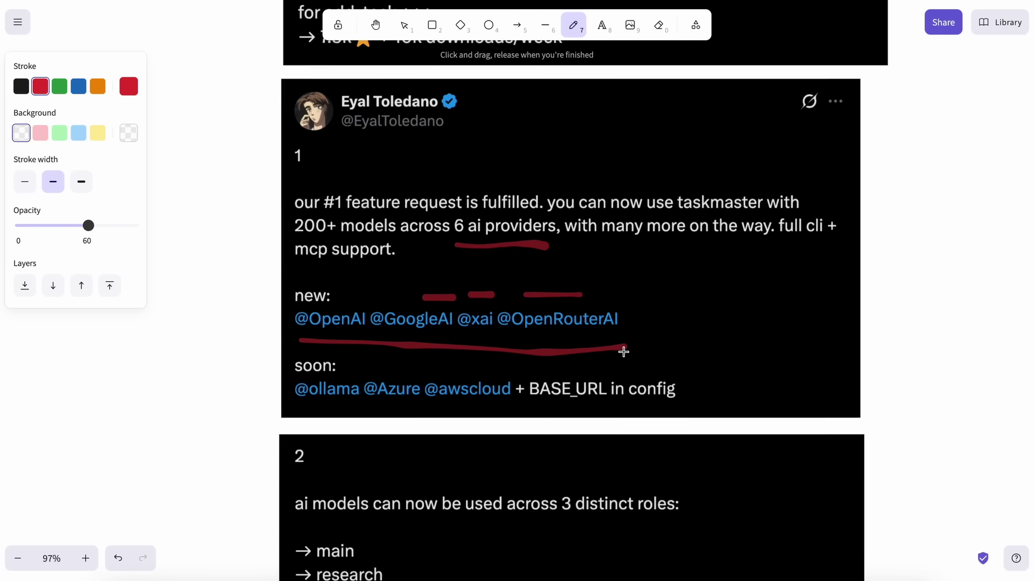
scroll(623, 352, "down", 5)
mouse_move(399, 247)
left_mouse_down()
mouse_move(447, 272)
mouse_move(455, 297)
left_mouse_up()
scroll(468, 296, "down", 3)
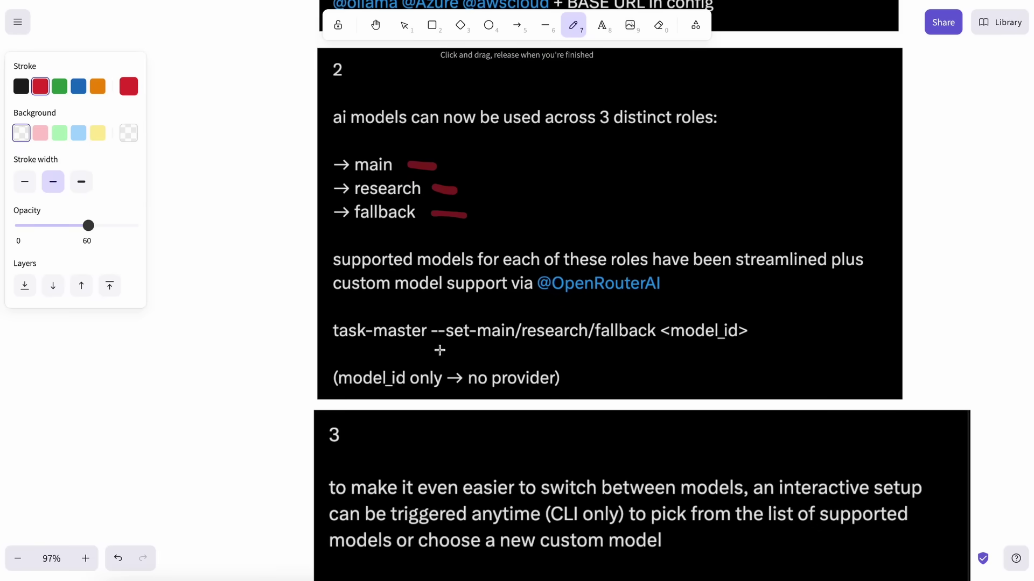
- Circle the --set-main/research/fallback command and bracket slide 3's opening paragraph in red
mouse_move(440, 350)
left_mouse_down()
mouse_move(711, 359)
mouse_move(771, 335)
mouse_move(720, 304)
mouse_move(608, 293)
mouse_move(457, 312)
mouse_move(423, 324)
mouse_move(438, 347)
left_mouse_up()
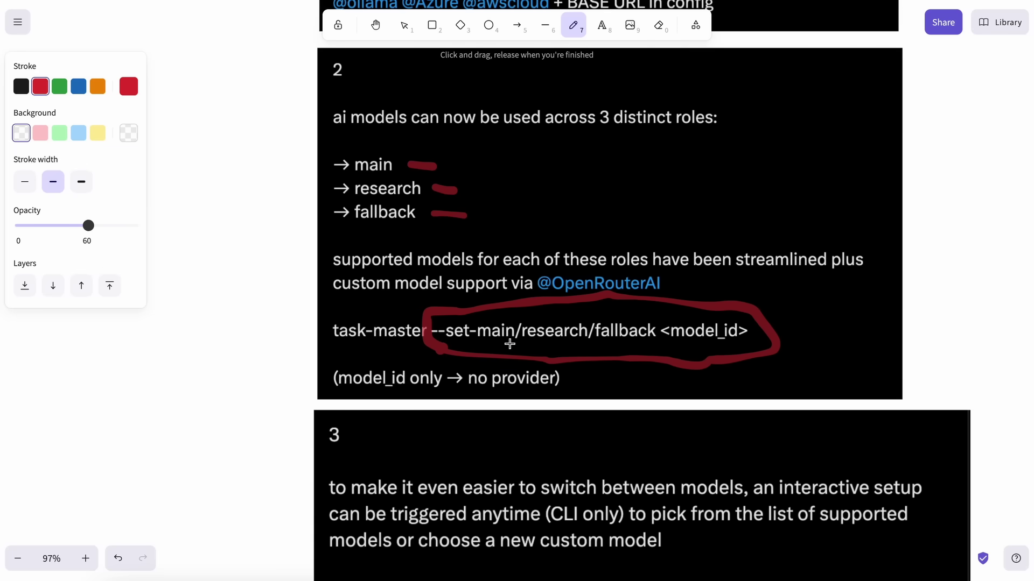
scroll(510, 343, "down", 5)
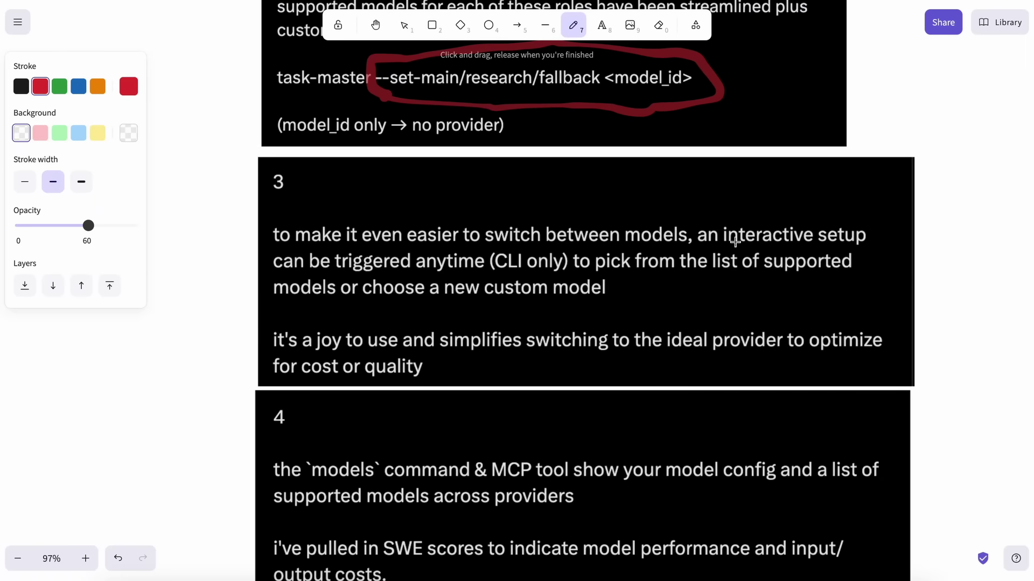
mouse_move(867, 219)
left_mouse_down()
mouse_move(882, 220)
mouse_move(886, 280)
mouse_move(872, 298)
mouse_move(850, 299)
left_mouse_up()
- Underline 'models' and 'MCP tool' in slide 4
scroll(850, 299, "down", 5)
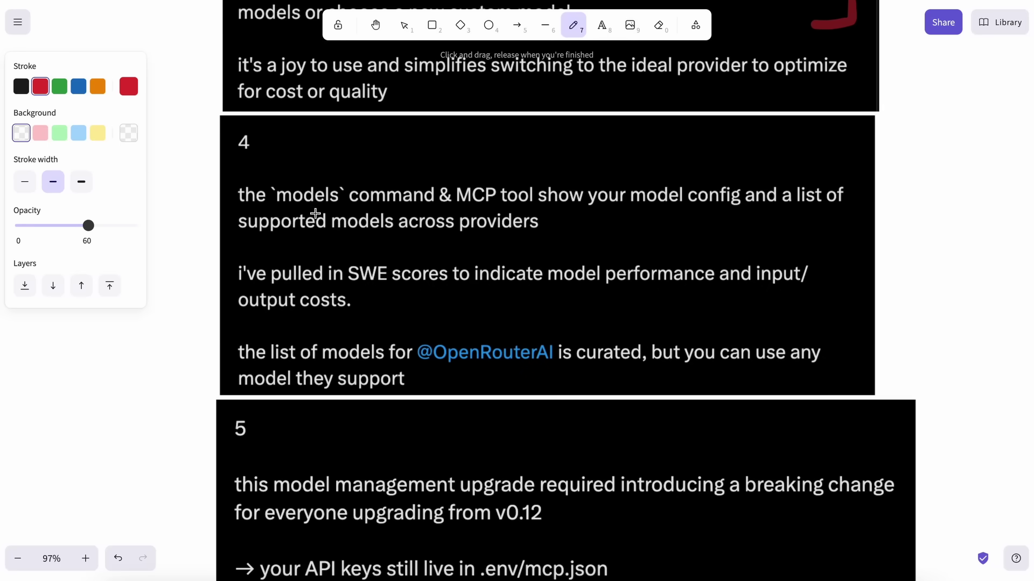
left_click_drag(278, 208, 336, 209)
left_click_drag(475, 209, 524, 209)
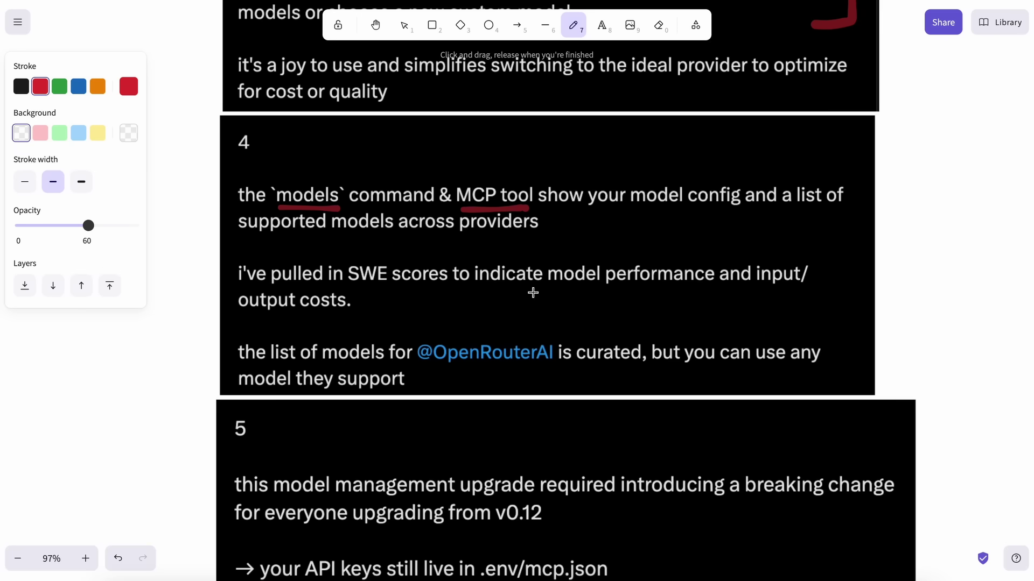
- On slide 8, draw a red line down the text and underline '.roomodes'
scroll(533, 293, "down", 5)
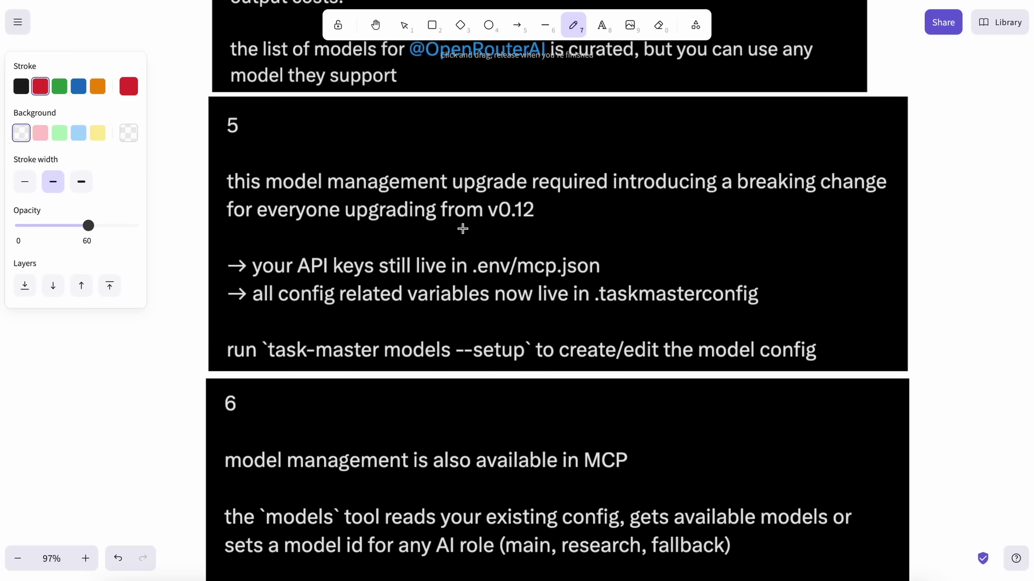
scroll(463, 229, "up", 3)
scroll(457, 143, "up", 1)
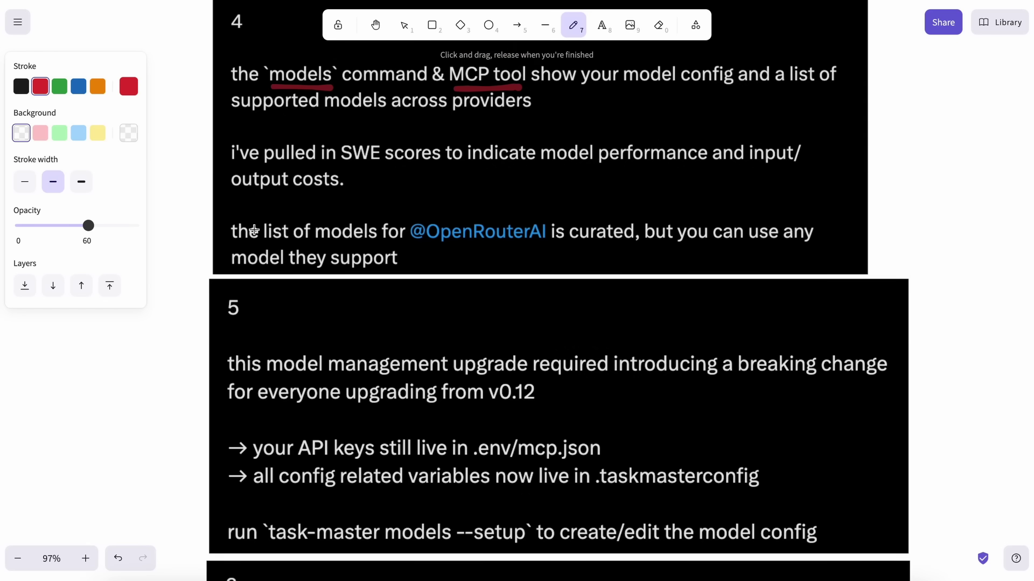
scroll(255, 231, "down", 5)
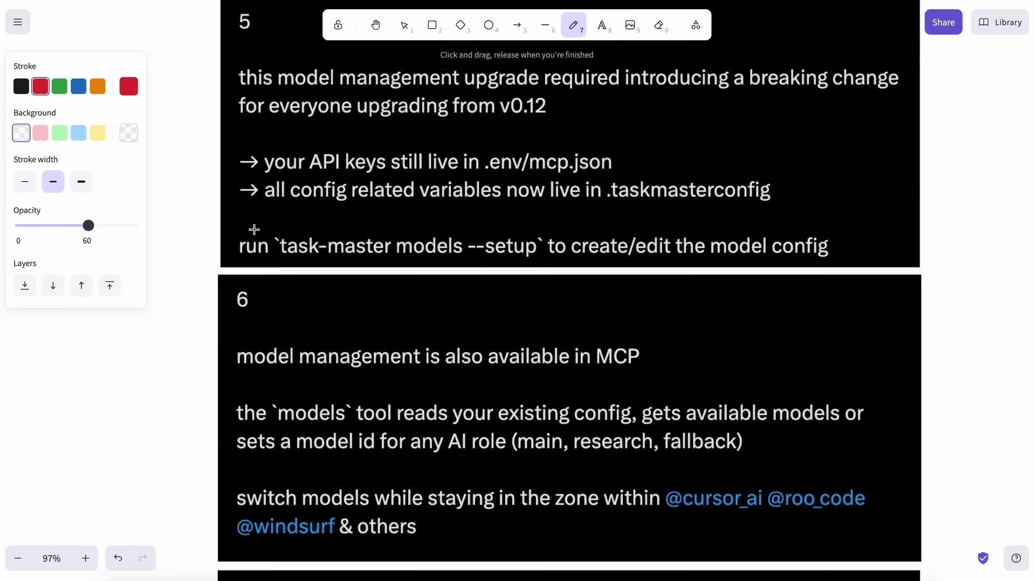
scroll(254, 229, "down", 15)
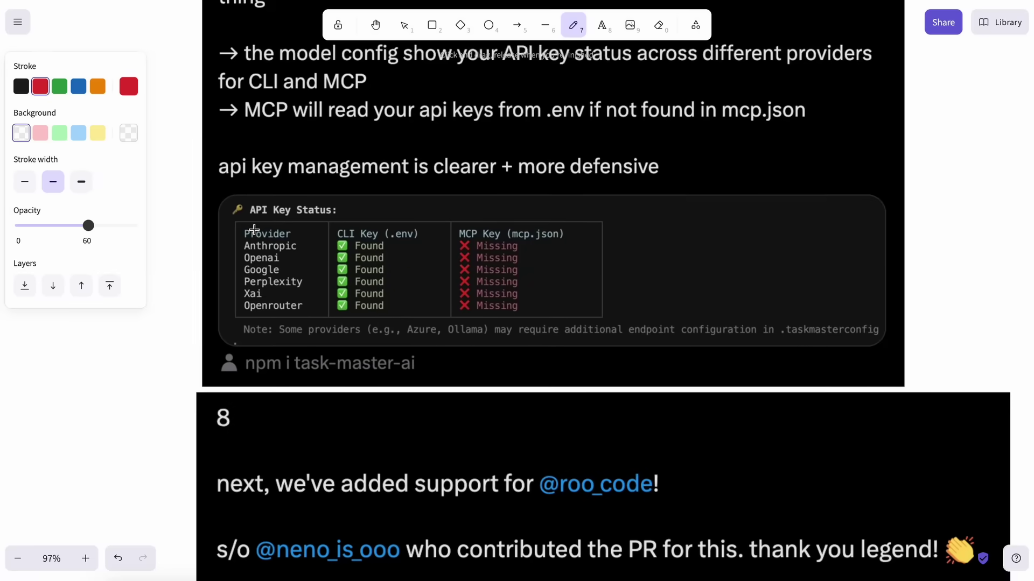
scroll(254, 229, "down", 8)
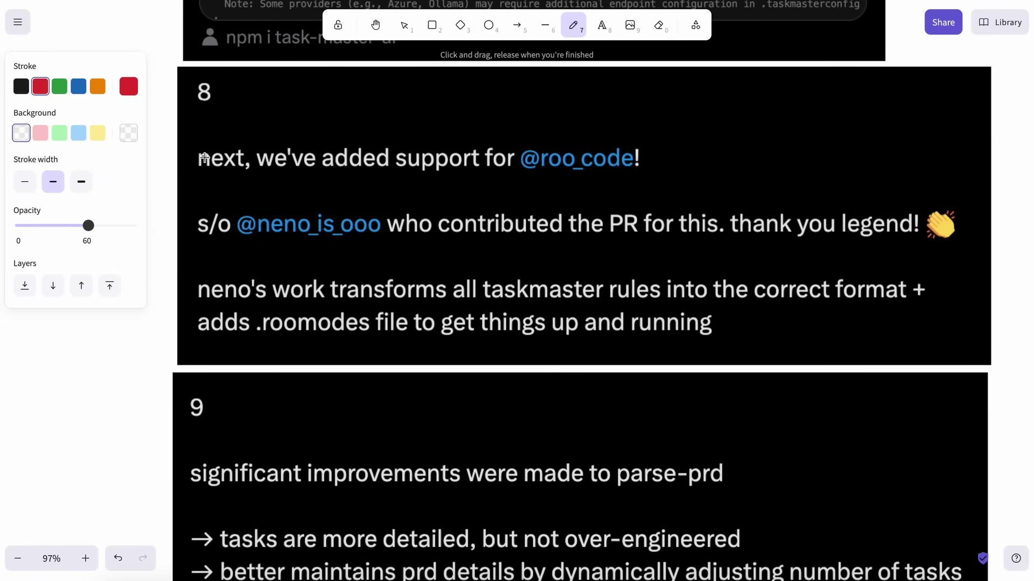
left_click_drag(195, 136, 191, 344)
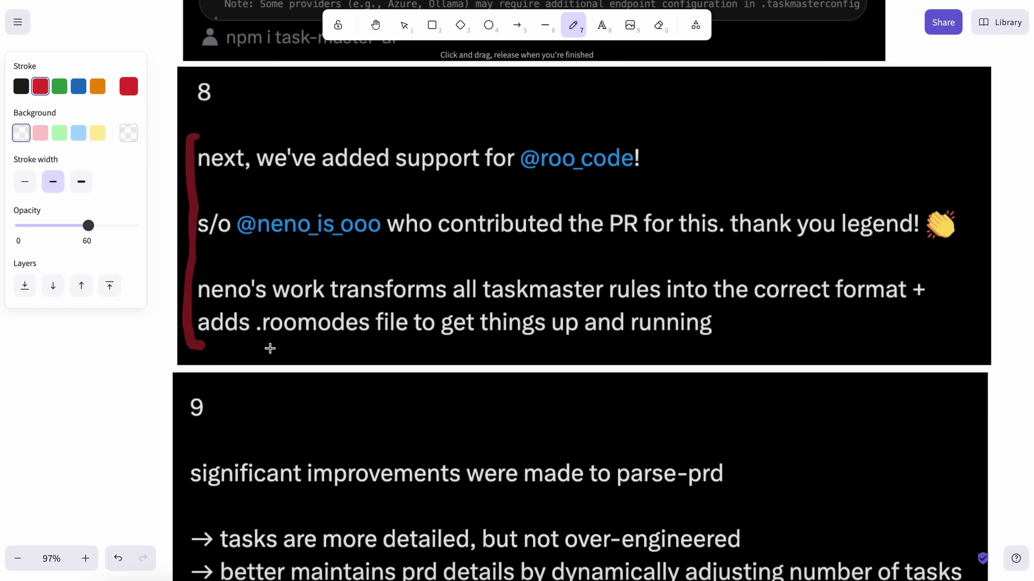
left_click_drag(269, 349, 361, 352)
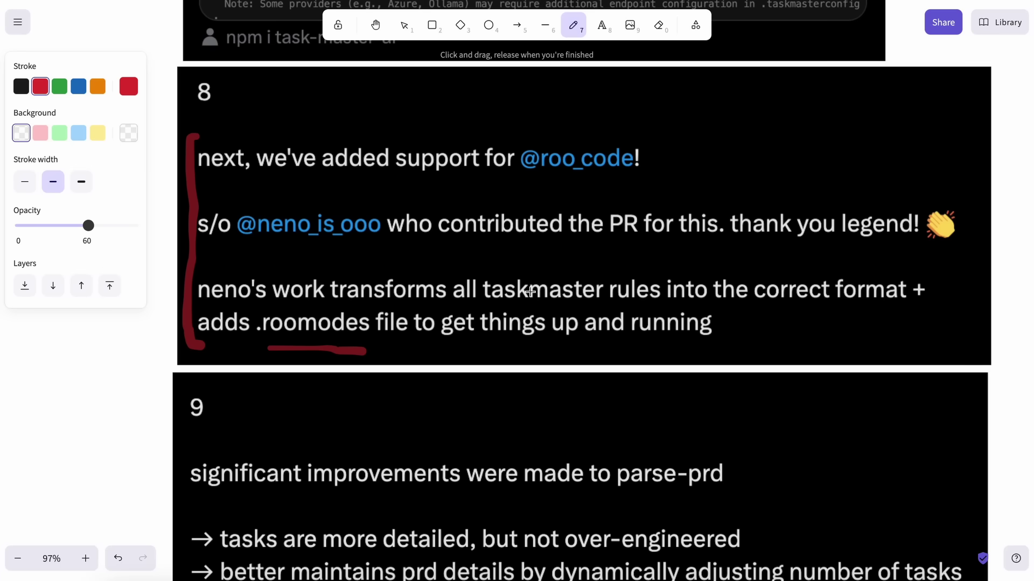
scroll(531, 292, "down", 6)
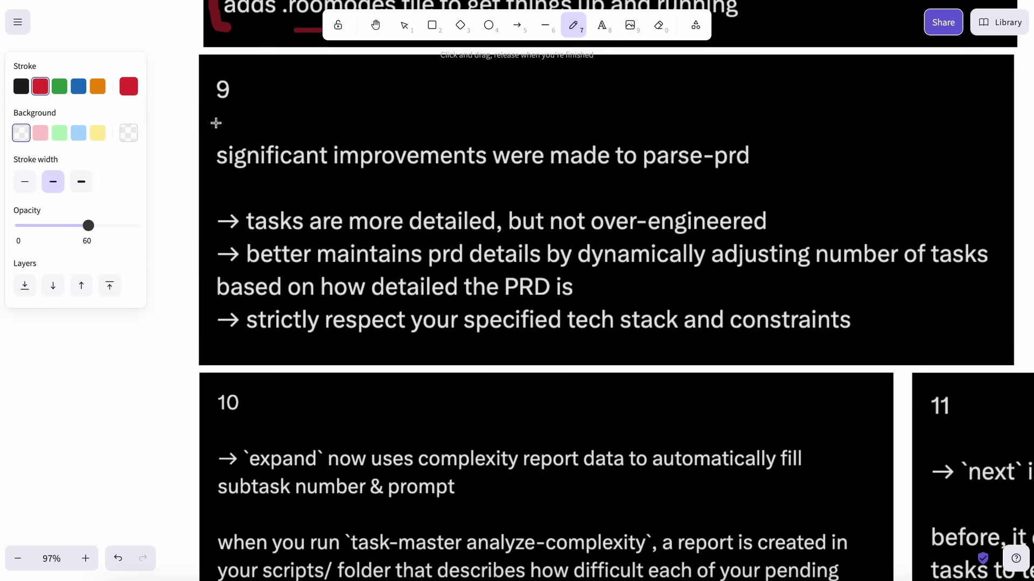
- Mark section 9's text and underline 'number & prompt', 'next' and 'add-task' in sections 10–12
mouse_move(213, 131)
left_mouse_down()
mouse_move(205, 257)
mouse_move(219, 339)
left_mouse_up()
scroll(219, 340, "down", 5)
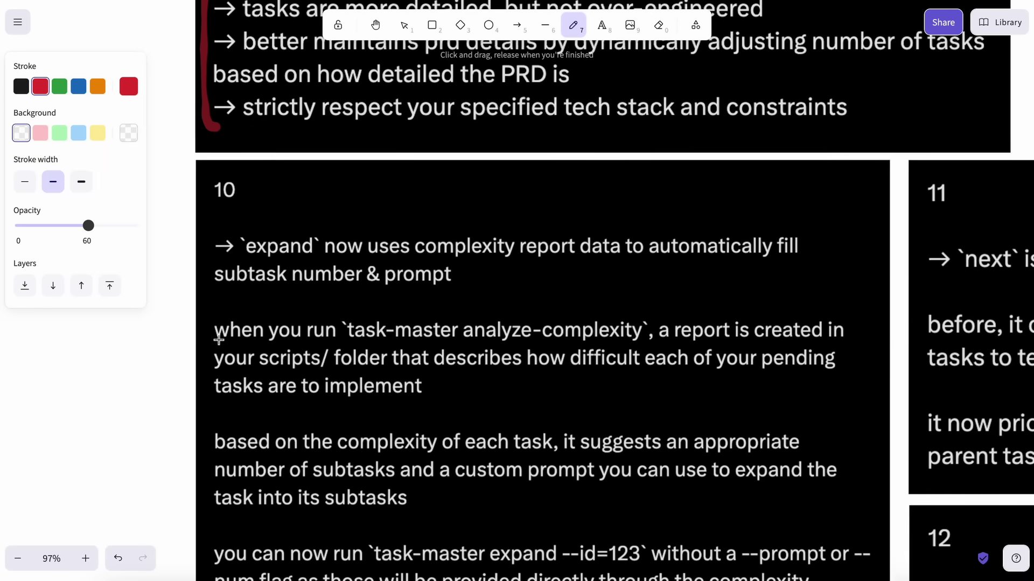
scroll(219, 339, "down", 1)
left_click_drag(253, 189, 306, 188)
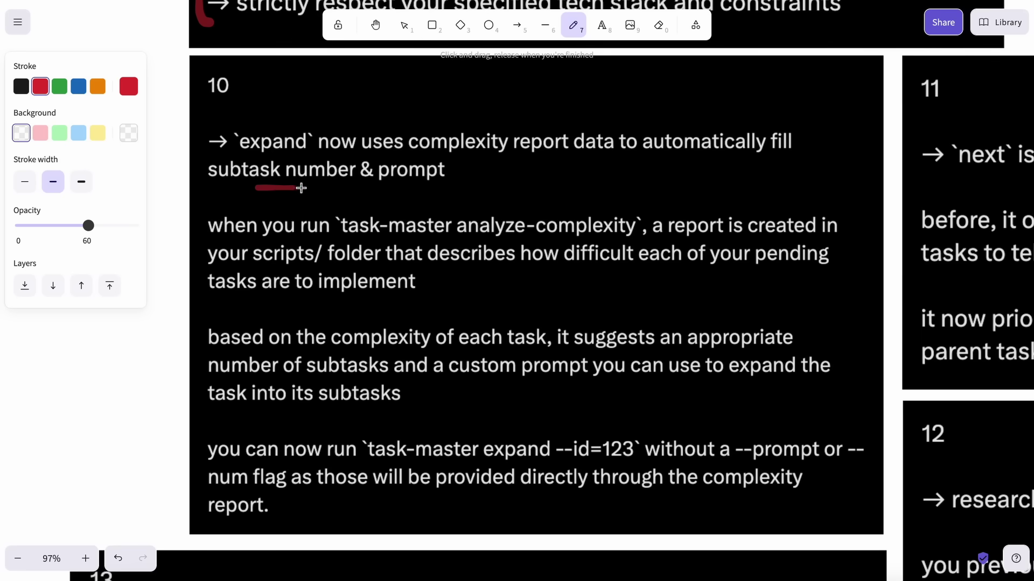
scroll(300, 187, "right", 5)
left_click_drag(687, 163, 746, 165)
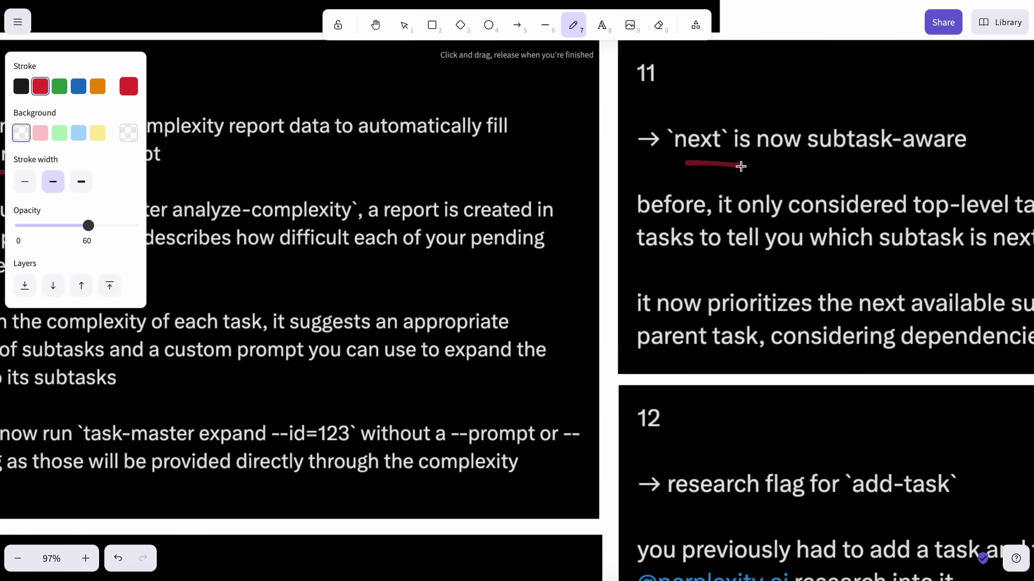
scroll(846, 324, "down", 5)
scroll(846, 324, "right", 1)
left_click_drag(833, 324, 888, 324)
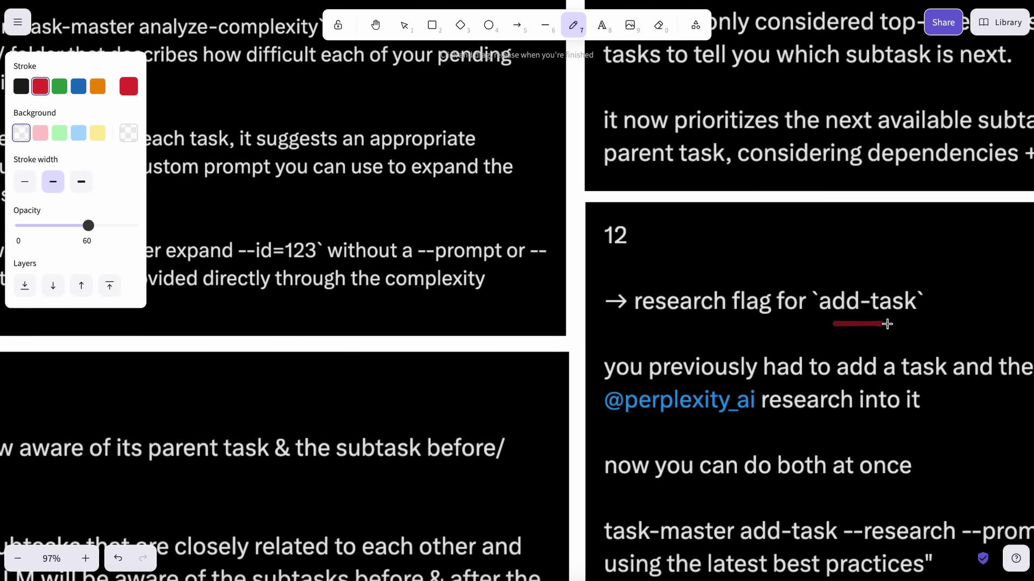
- Underline 'research into it' in section 12 and the maxTokens overrides heading in section 14
scroll(887, 324, "down", 5)
scroll(888, 324, "right", 6)
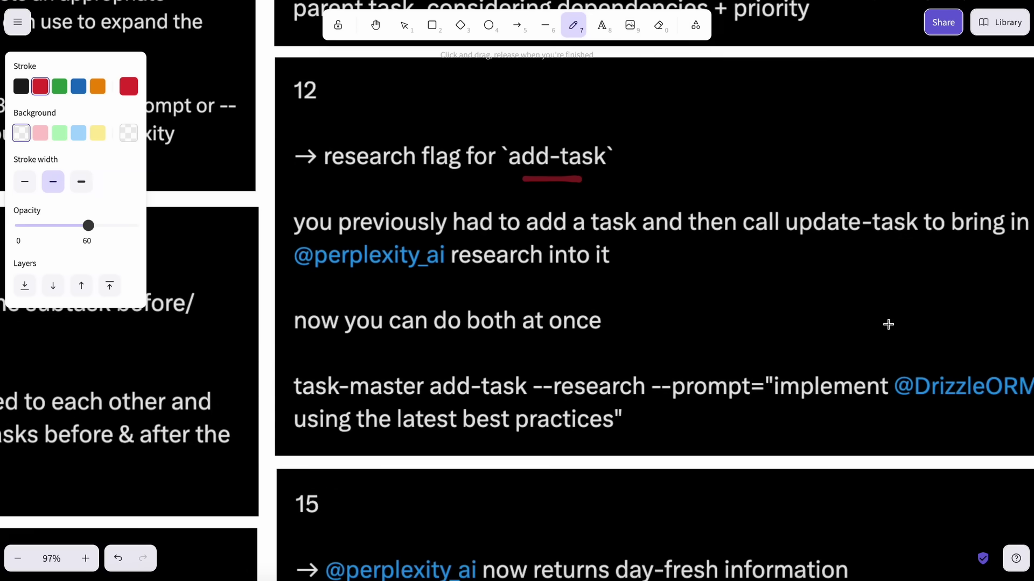
scroll(826, 307, "down", 1)
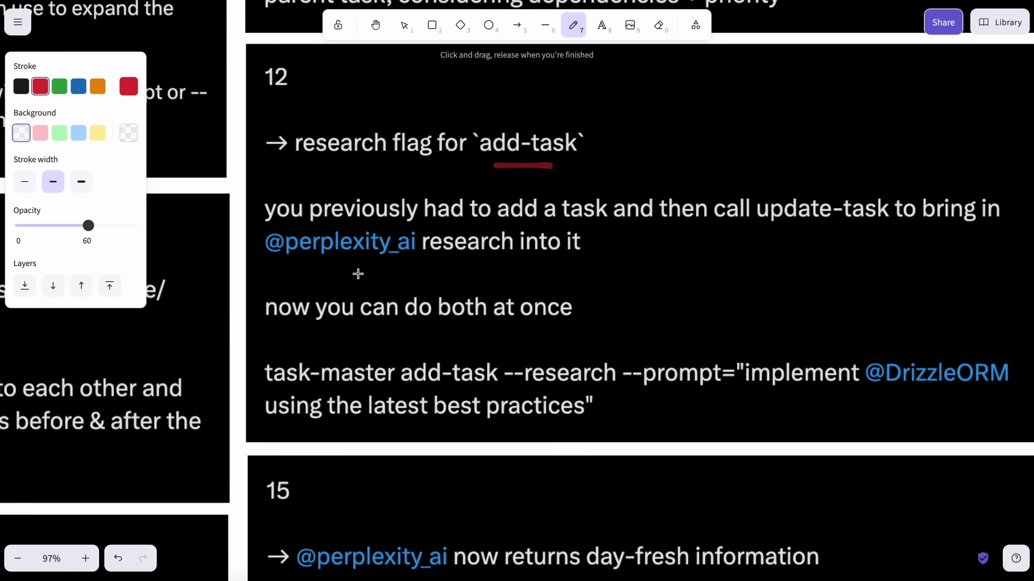
left_click_drag(358, 274, 583, 273)
scroll(584, 273, "left", 7)
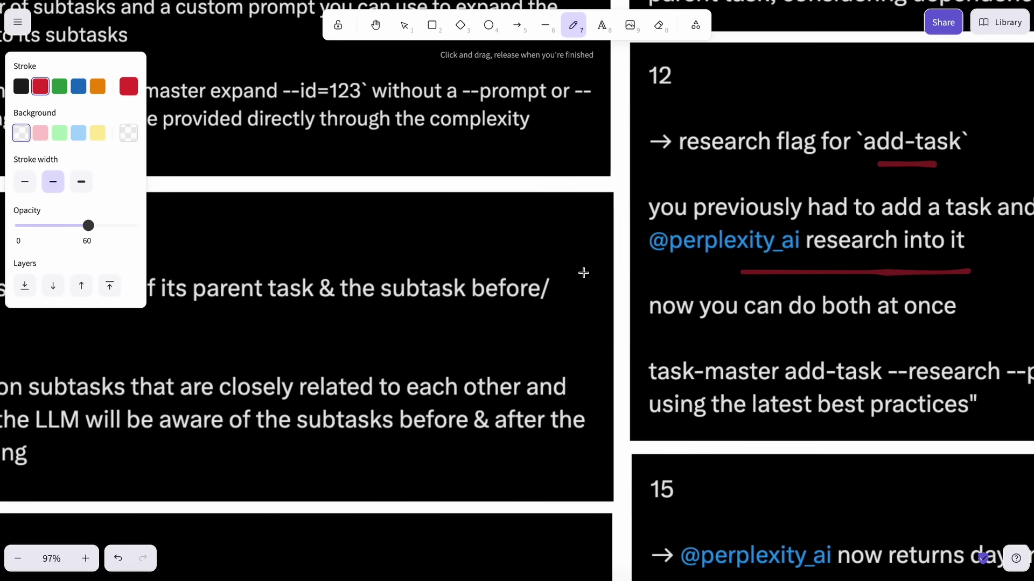
scroll(584, 273, "down", 3)
scroll(584, 273, "left", 3)
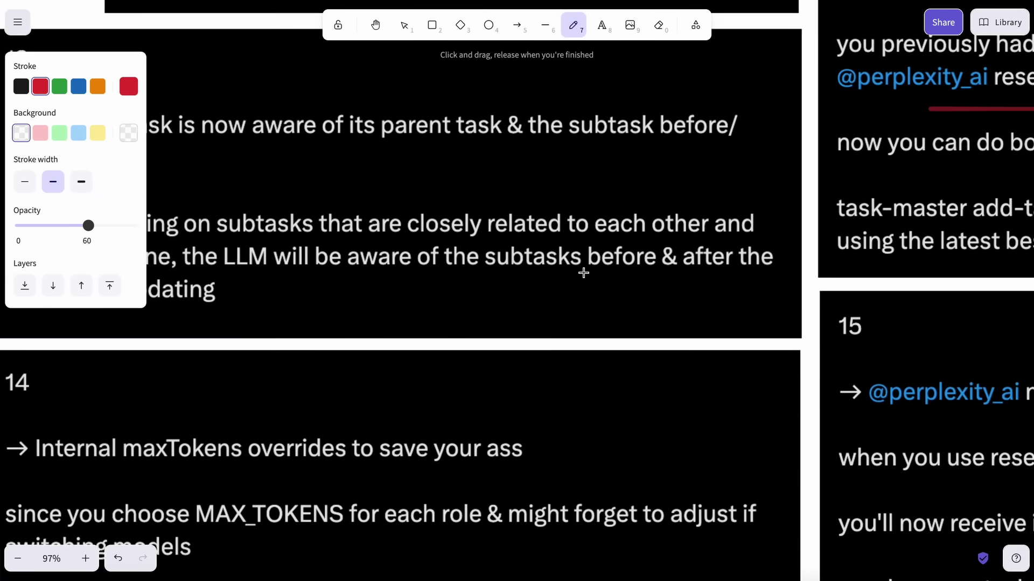
scroll(584, 273, "down", 5)
scroll(583, 273, "left", 3)
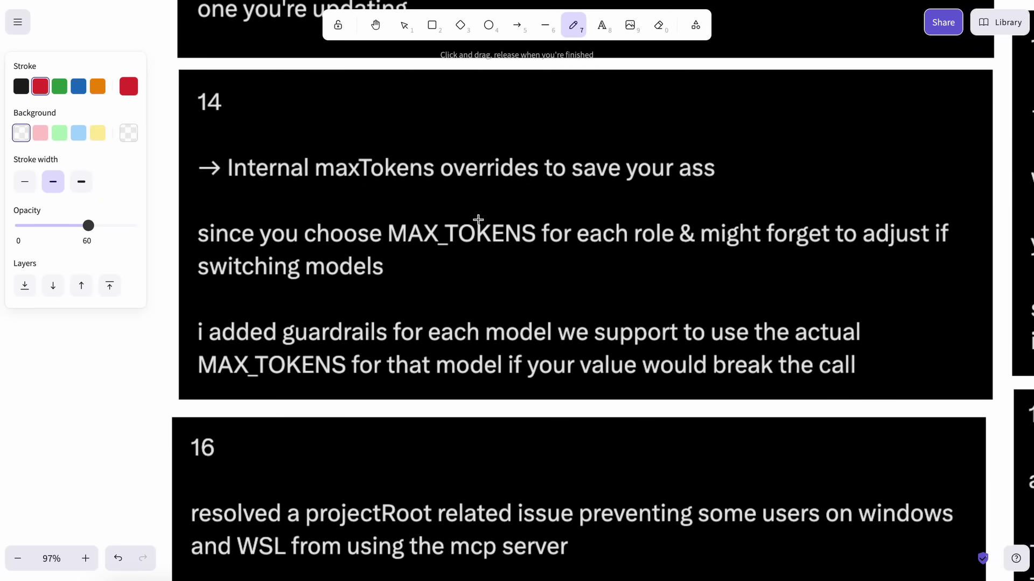
left_click_drag(305, 196, 718, 199)
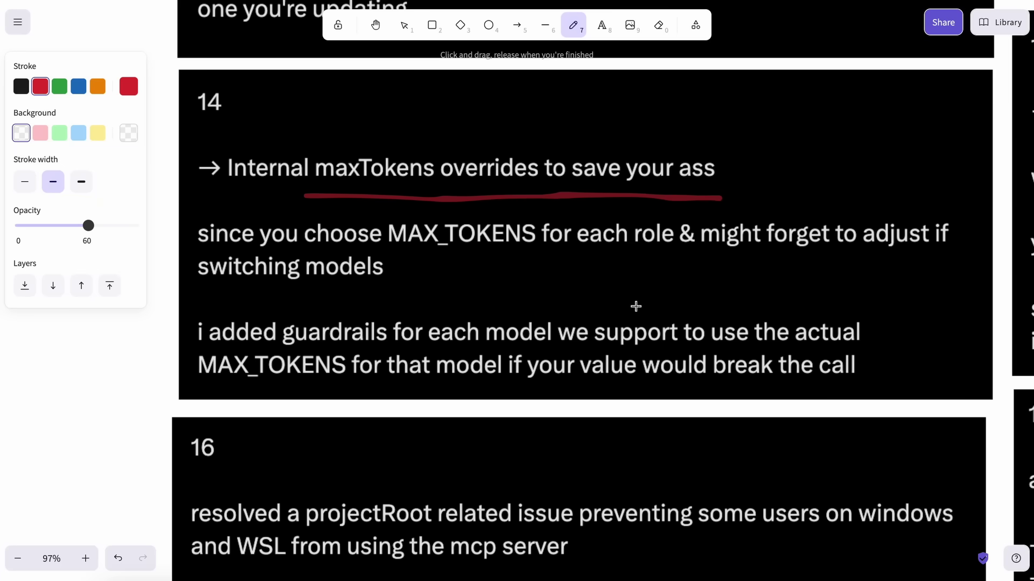
- Pull the canvas view back to show sections 13 to 17
scroll(636, 306, "down", 2)
scroll(636, 307, "right", 8)
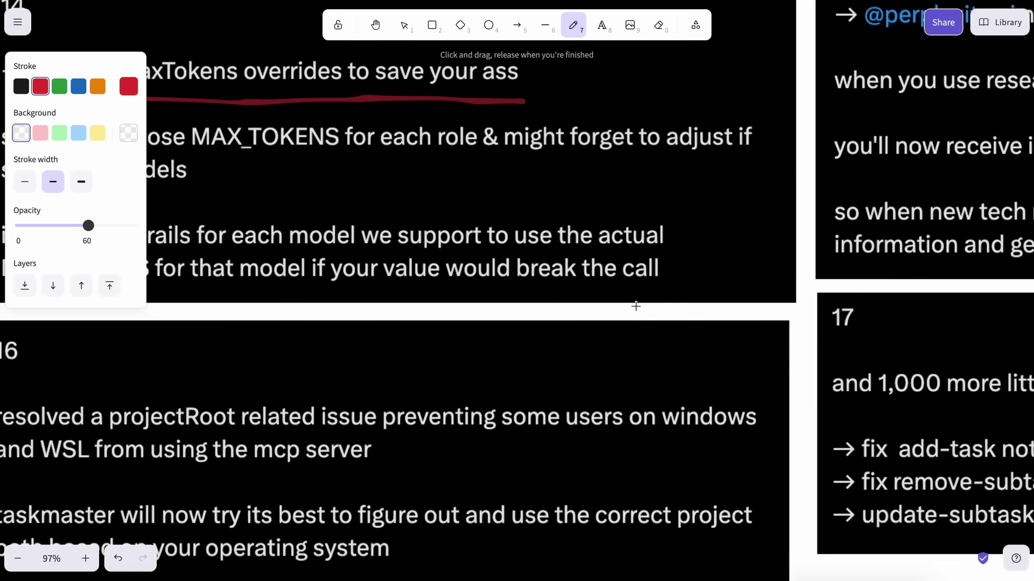
scroll(636, 306, "up", 3)
scroll(636, 307, "down", 1)
scroll(636, 307, "right", 5)
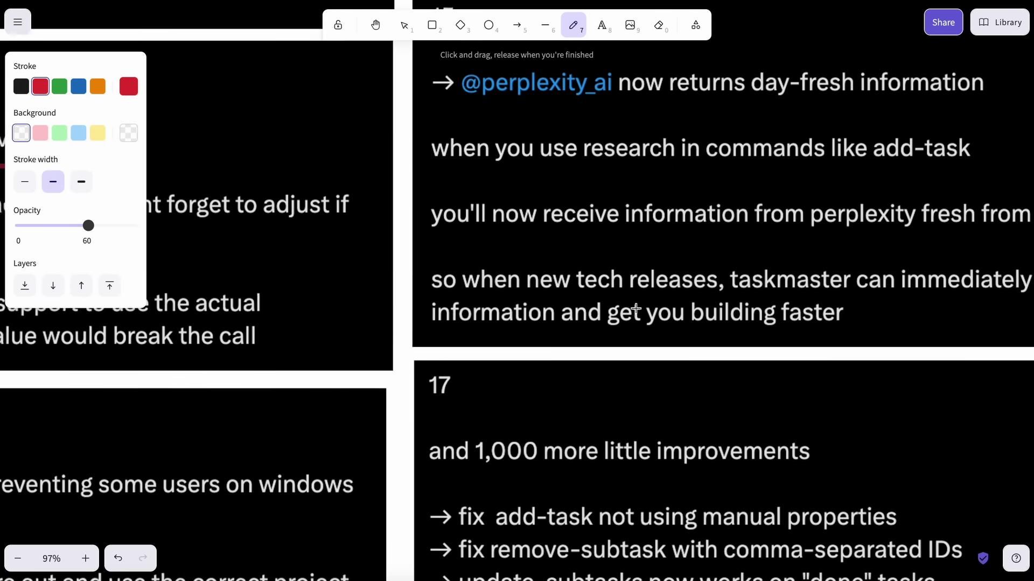
scroll(636, 307, "up", 2)
scroll(636, 307, "down", 5)
scroll(635, 308, "down", 4)
scroll(636, 308, "left", 15)
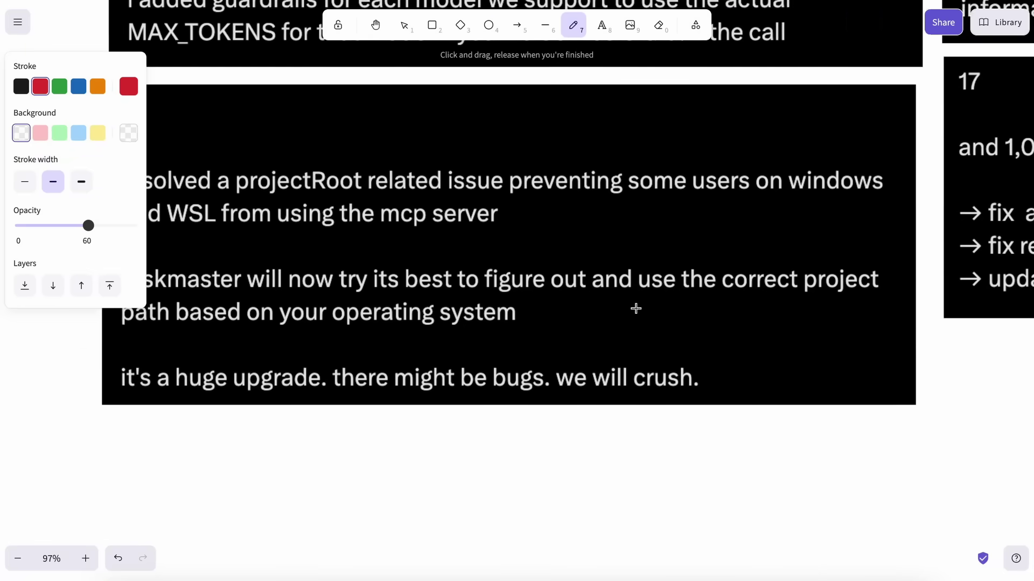
scroll(636, 308, "down", 2, "ctrl")
- Scroll back up through sections 7 to 1 toward the opening announcement tweet
scroll(636, 308, "down", 3, "ctrl")
scroll(635, 308, "up", 10)
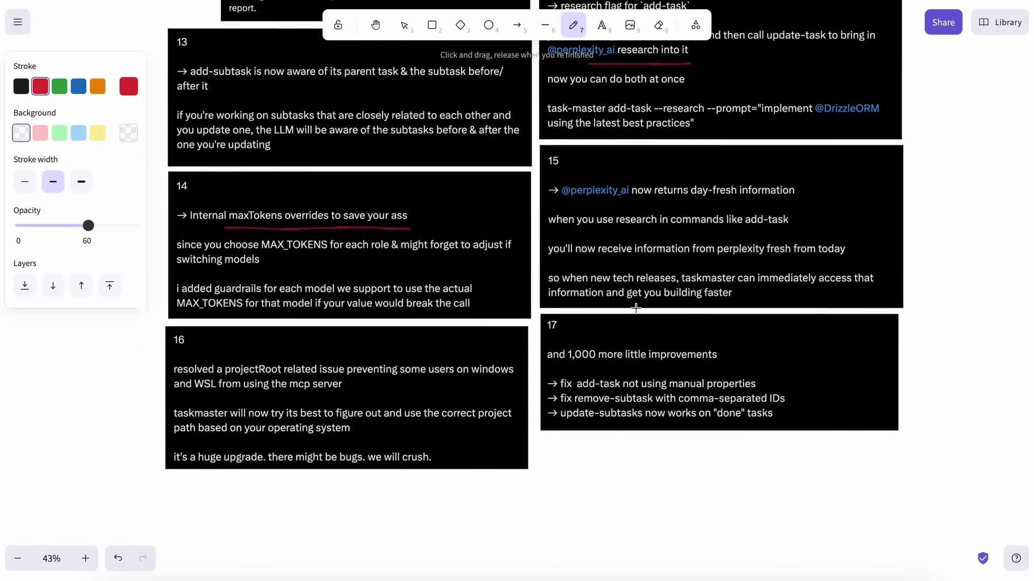
scroll(636, 308, "up", 20)
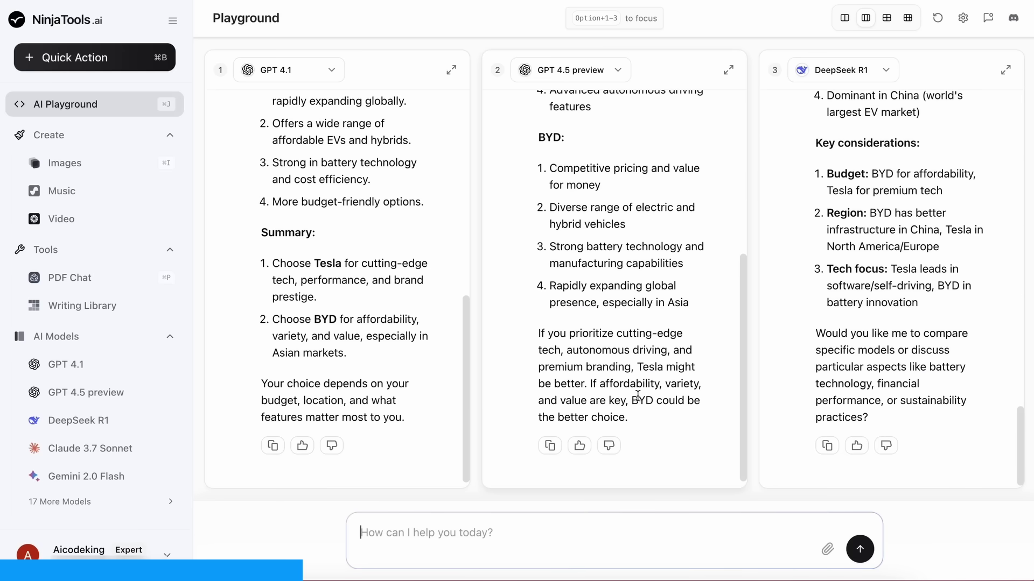
- Browse the model list of the second chat panel, currently GPT 4.5 preview
left_click(618, 70)
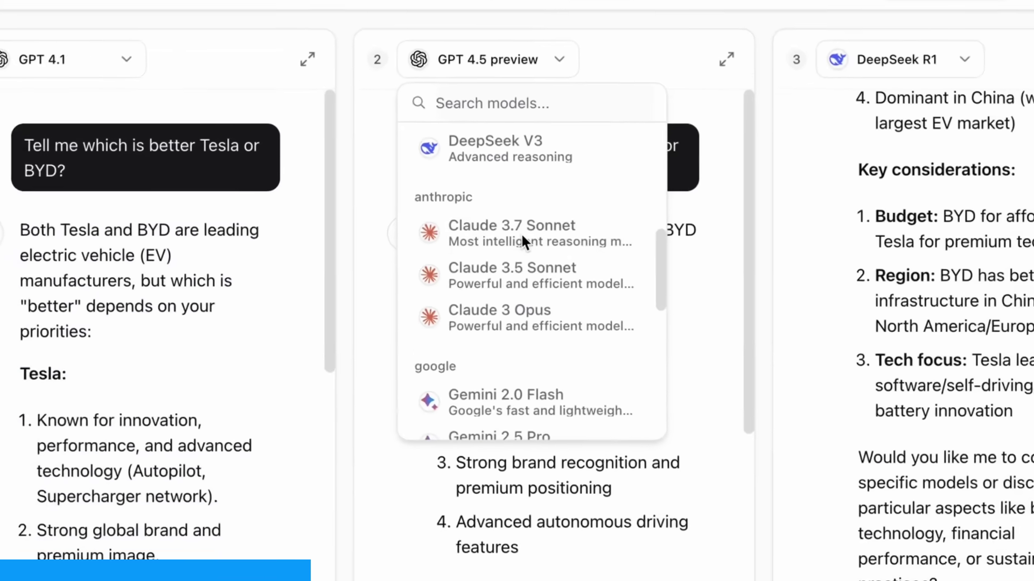
scroll(592, 186, "down", 5)
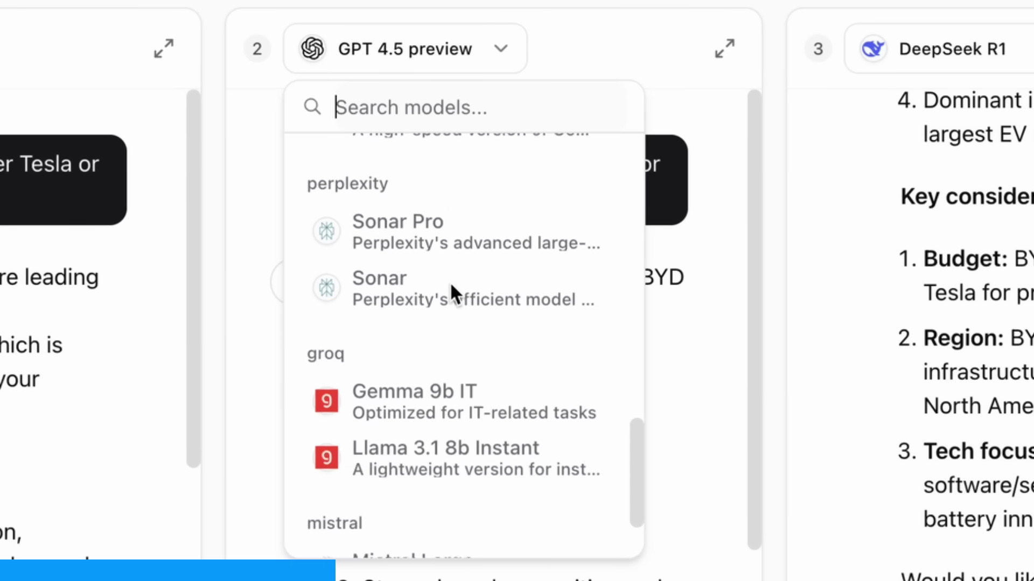
scroll(450, 282, "down", 2)
scroll(450, 282, "up", 10)
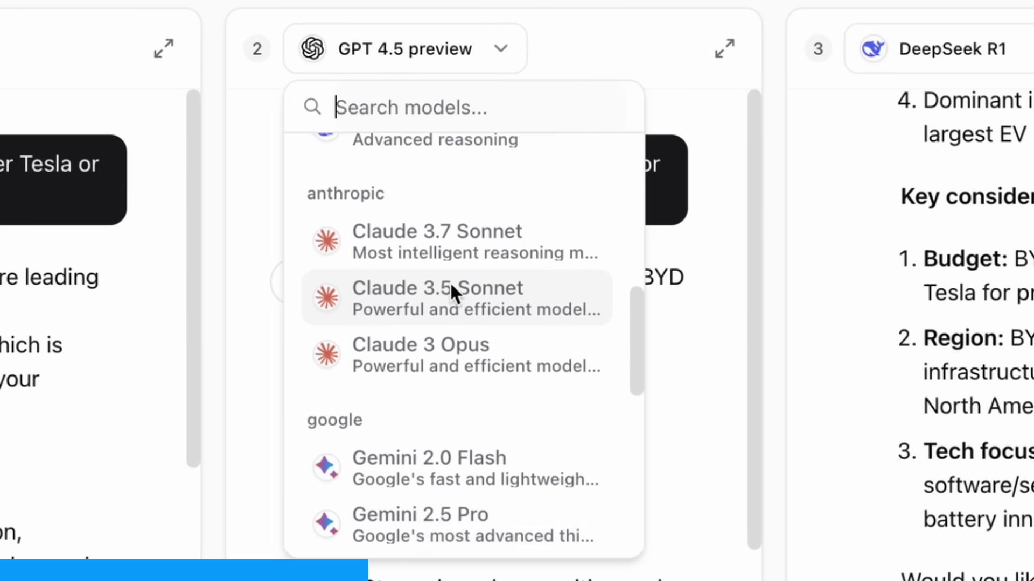
scroll(451, 291, "up", 10)
scroll(451, 302, "down", 1)
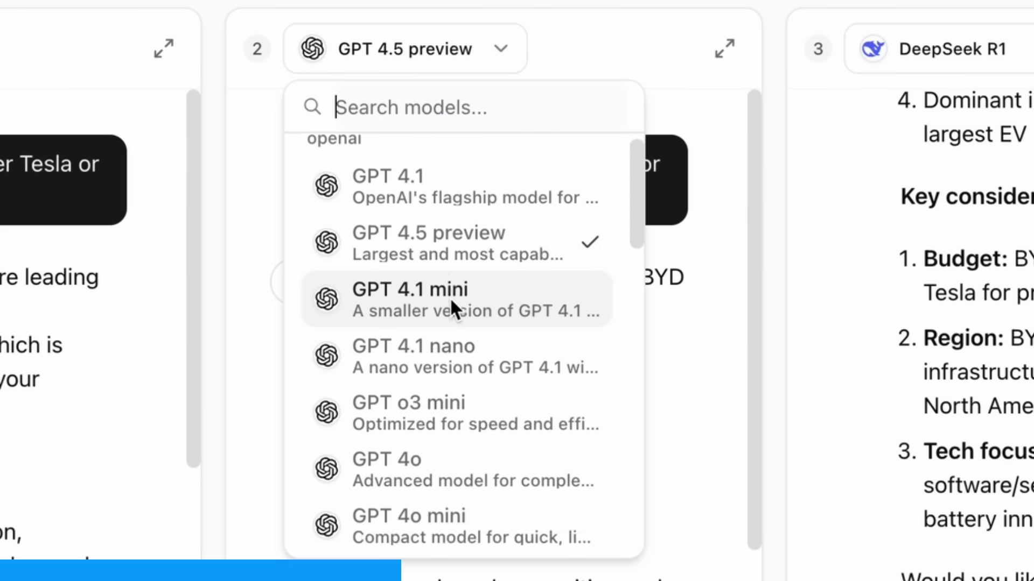
scroll(450, 297, "down", 5)
scroll(450, 297, "up", 6)
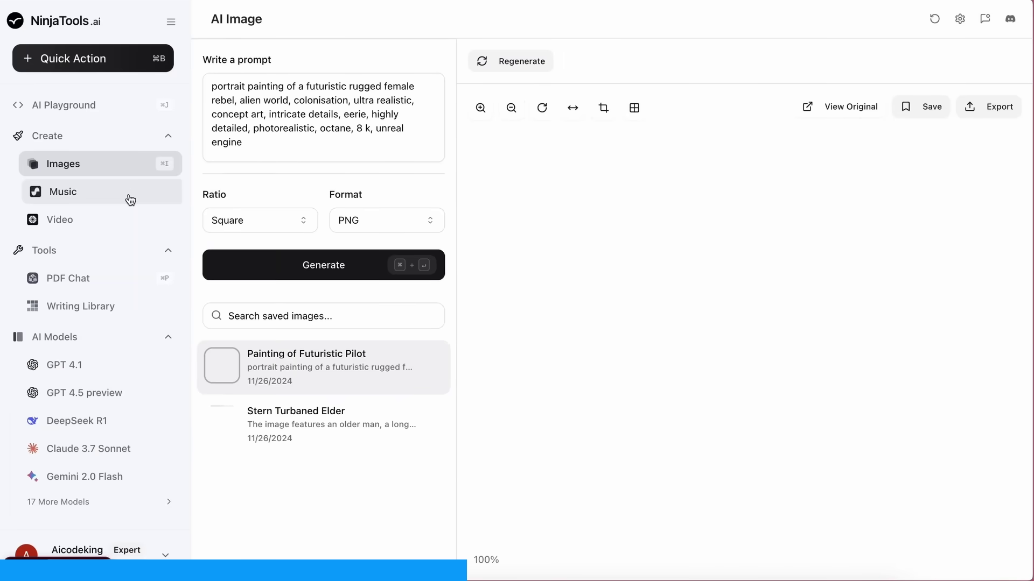
- Visit the Music, Video and PDF Chat pages, the AI Playground, then the Writing Library
left_click(131, 199)
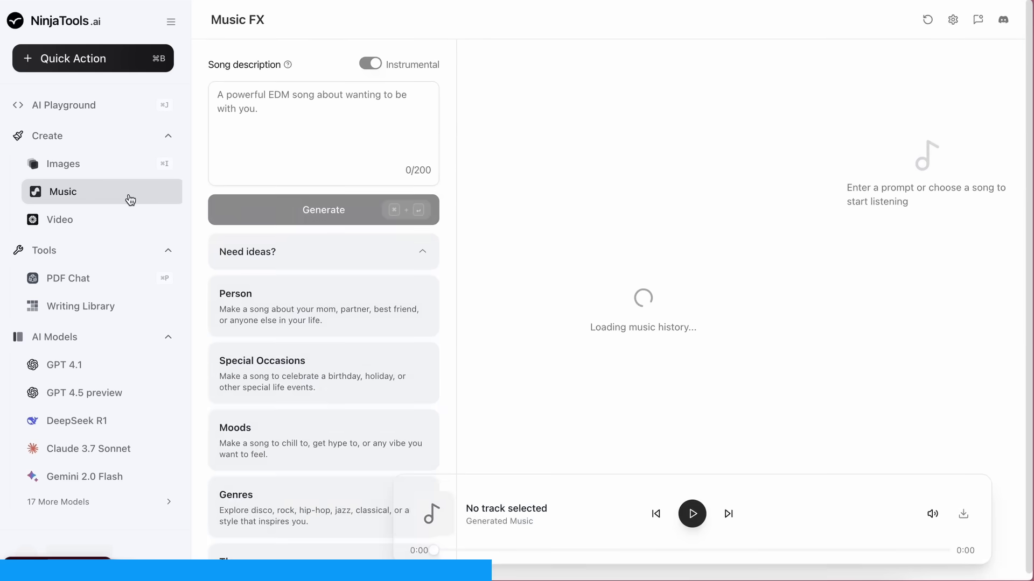
left_click(134, 230)
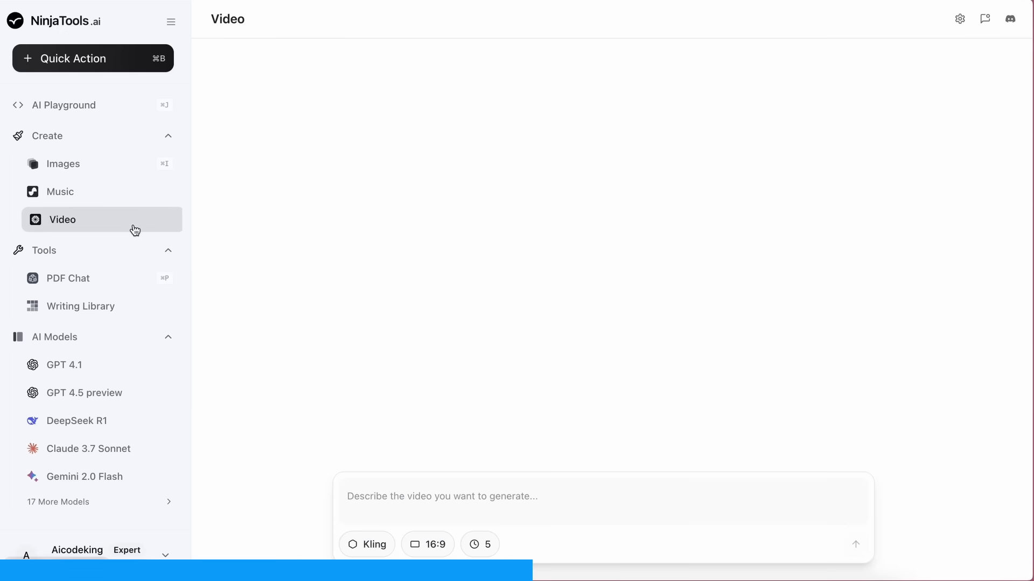
left_click(134, 280)
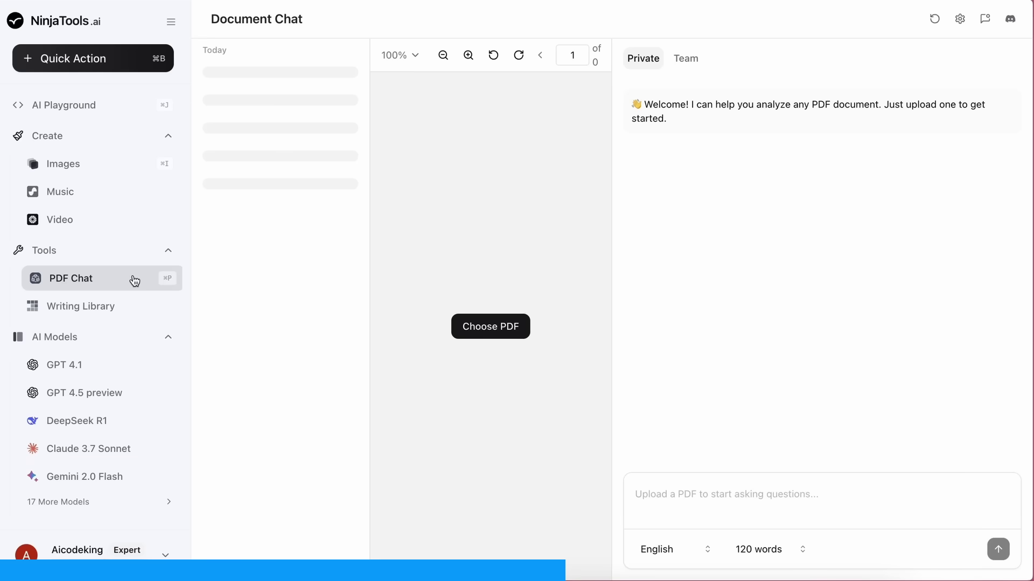
left_click(124, 109)
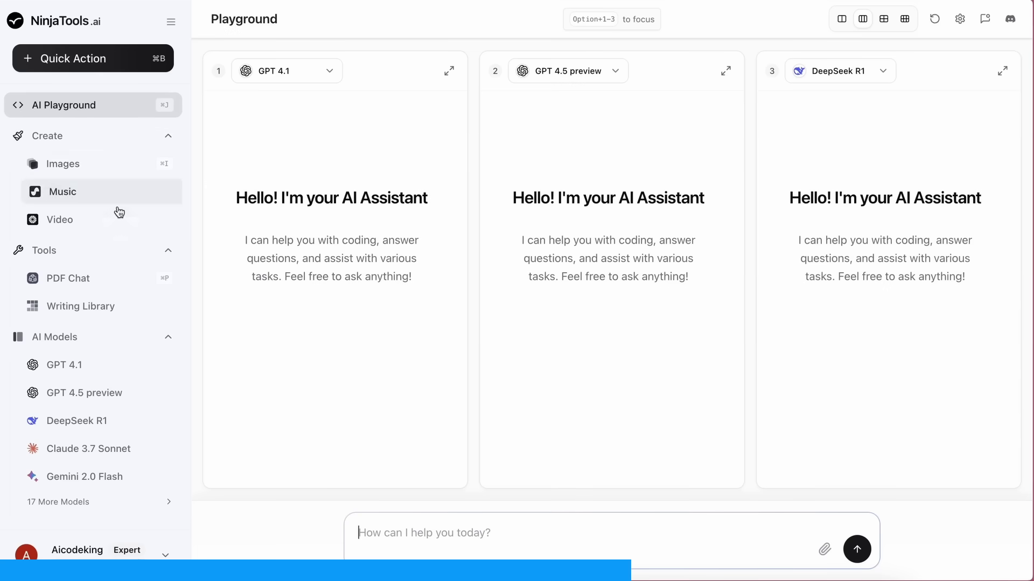
left_click(117, 306)
- Switch pricing to Monthly and highlight the Starter, Pro and Expert feature lists in turn
left_click(479, 193)
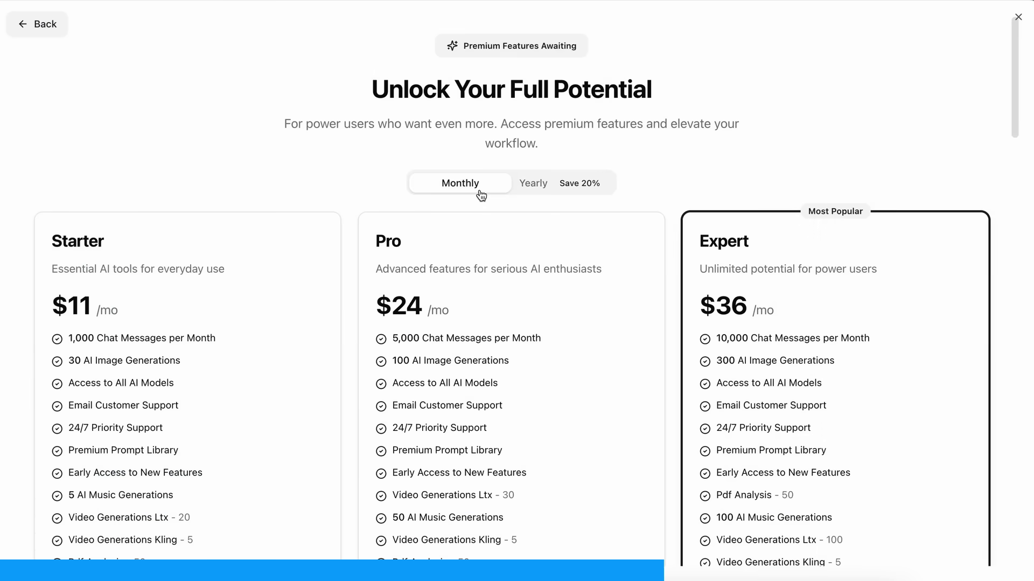
scroll(479, 193, "down", 3)
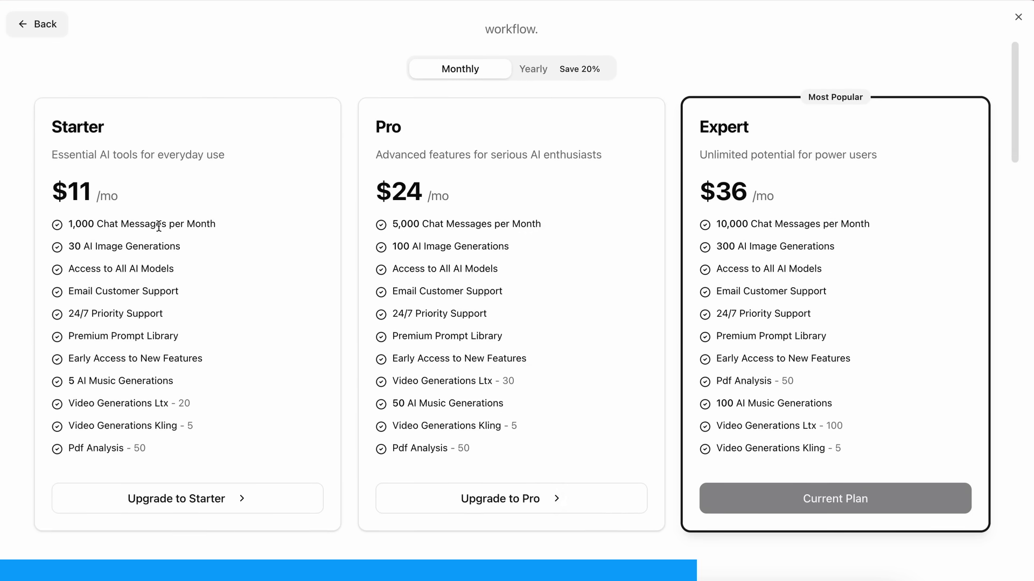
left_click_drag(218, 226, 70, 462)
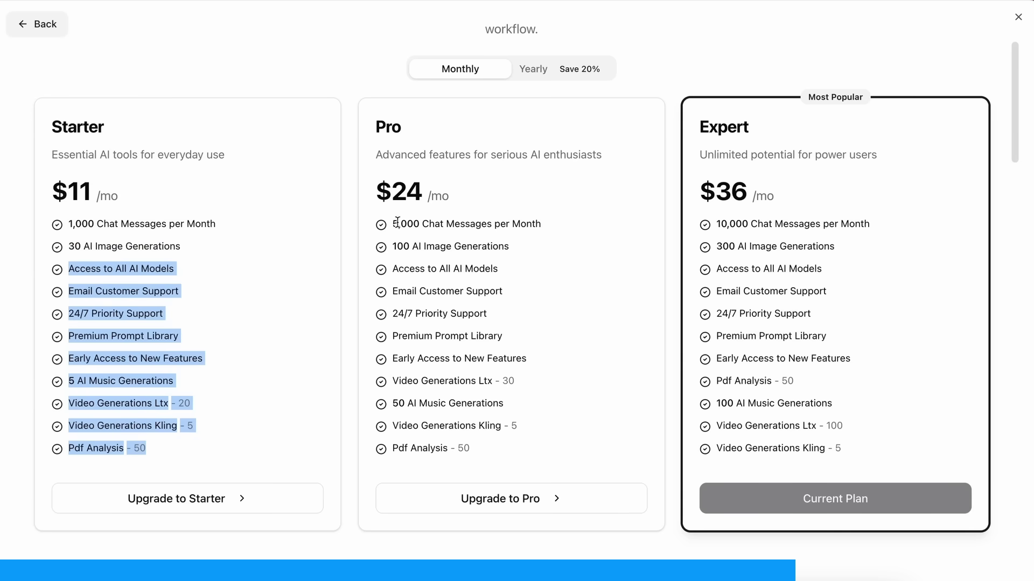
left_click_drag(398, 222, 396, 427)
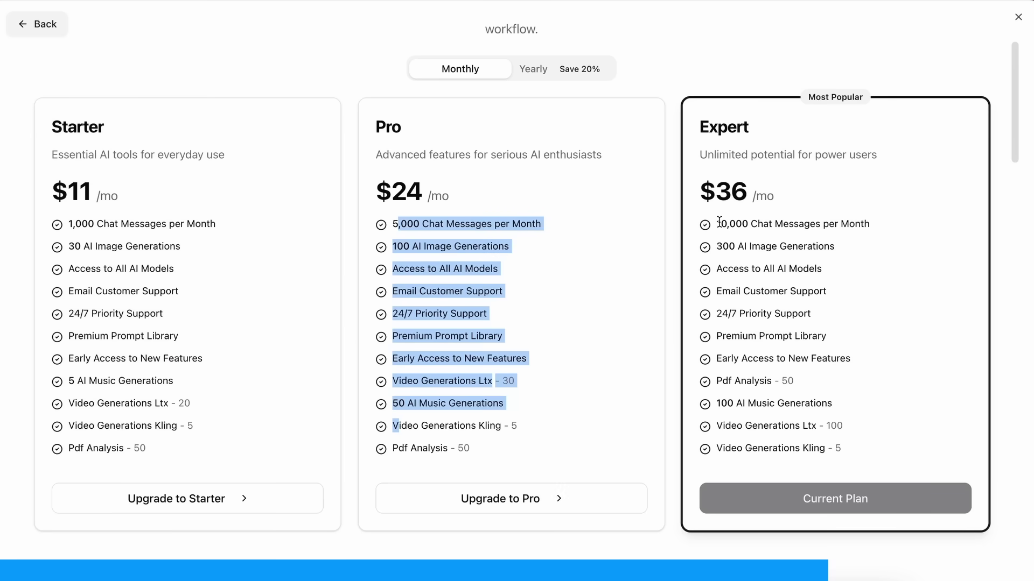
left_click_drag(720, 222, 746, 406)
left_click(747, 312)
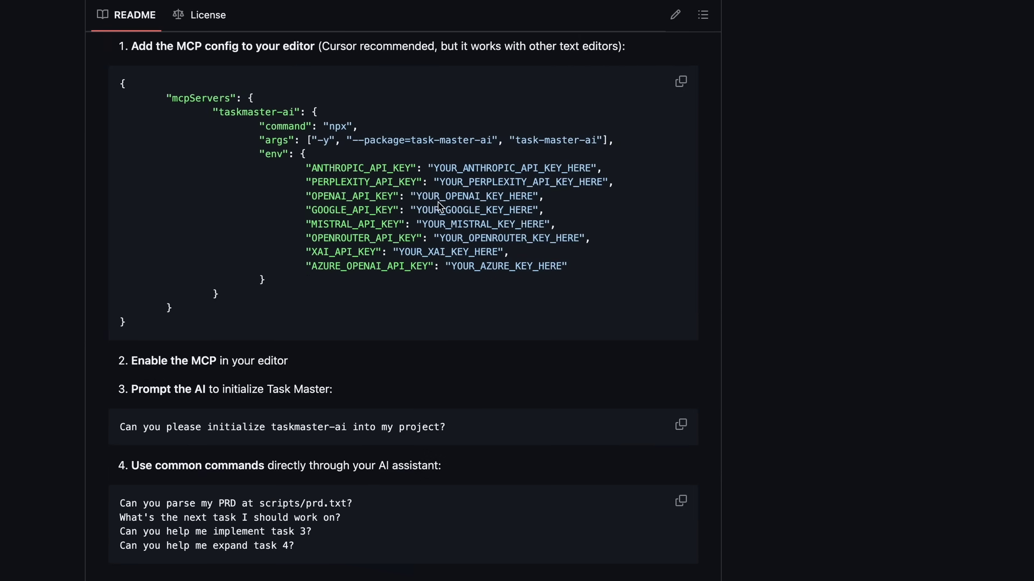
- Highlight the taskmaster-ai MCP config block in the README, then scroll onward
left_click_drag(212, 111, 352, 308)
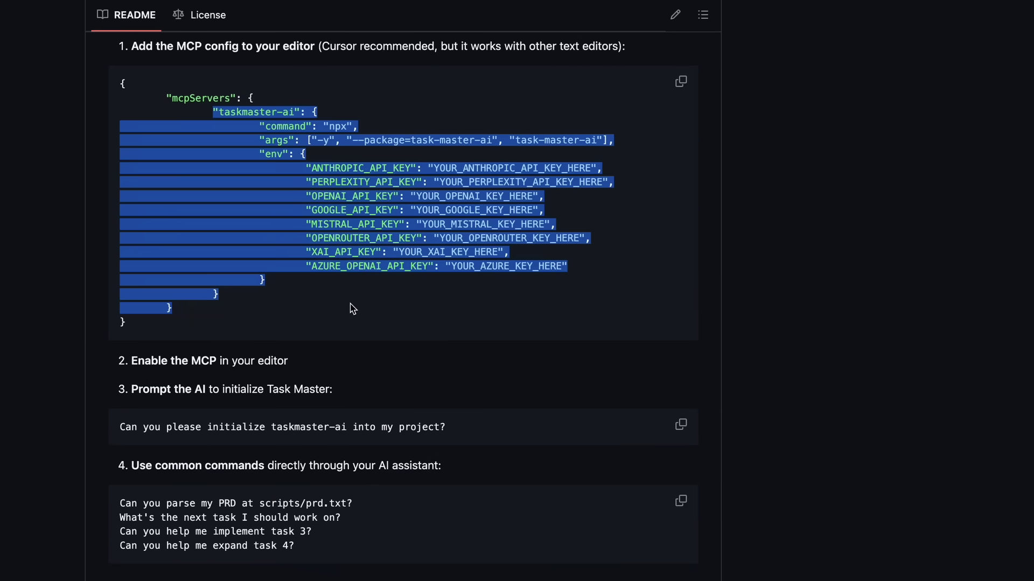
left_click(352, 308)
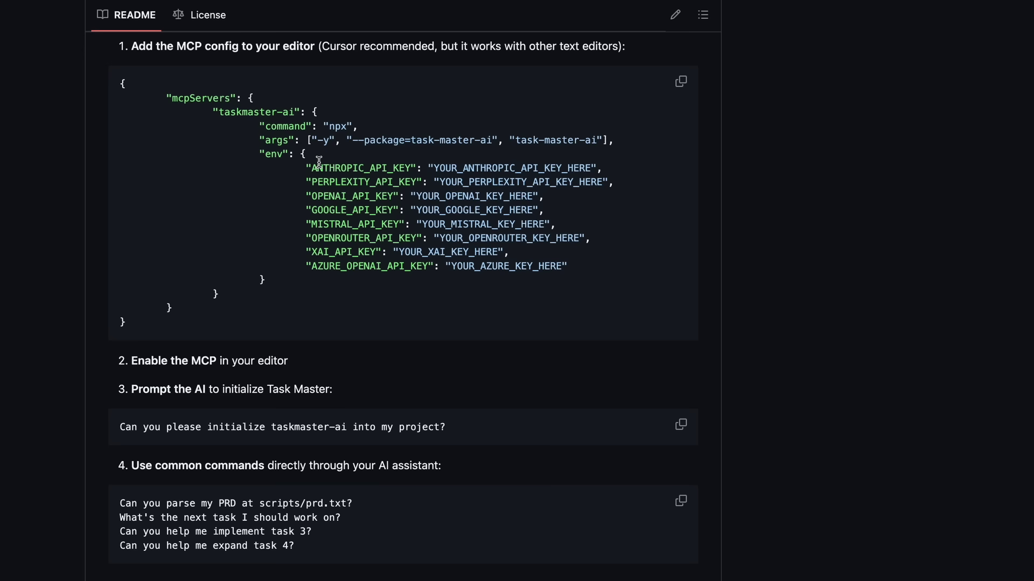
scroll(340, 189, "down", 5)
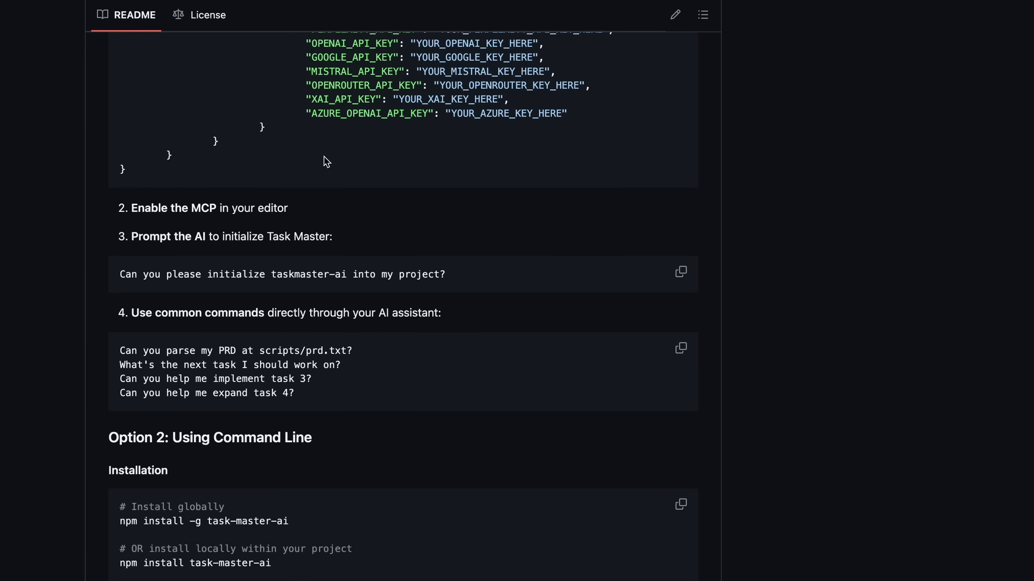
- Copy the 'npm install -g task-master-ai' command from Option 2 and switch to VS Code
scroll(326, 162, "down", 13)
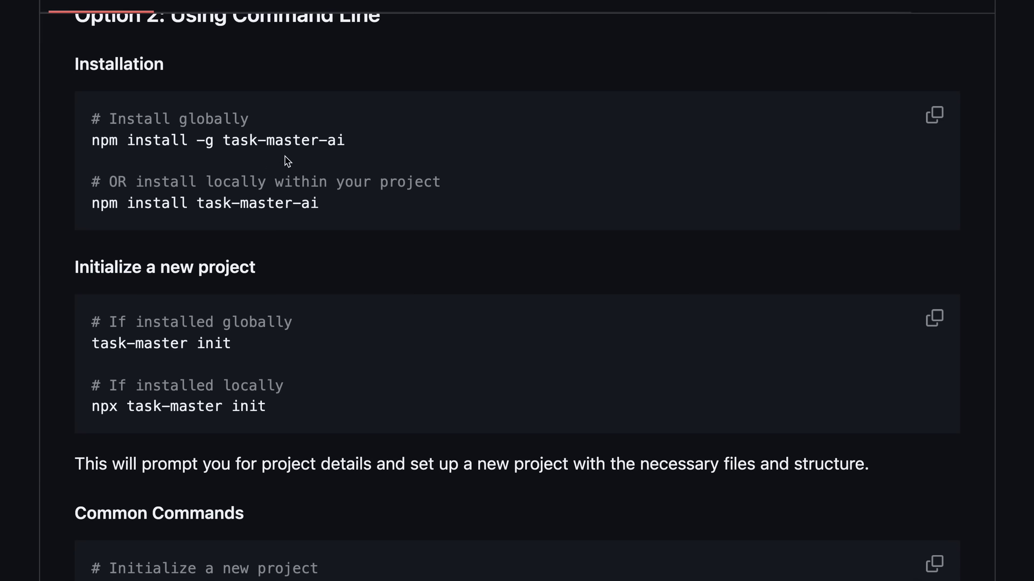
left_click_drag(350, 143, 85, 139)
key("super+c")
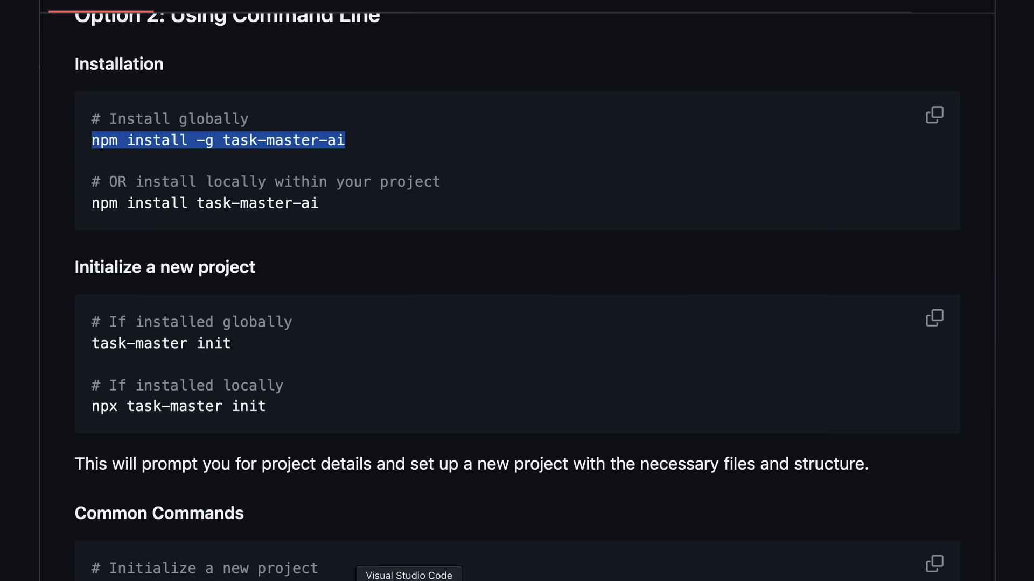
left_click(411, 577)
- Run 'npm update task-master-ai' in the terminal, then clear it
key("super+v")
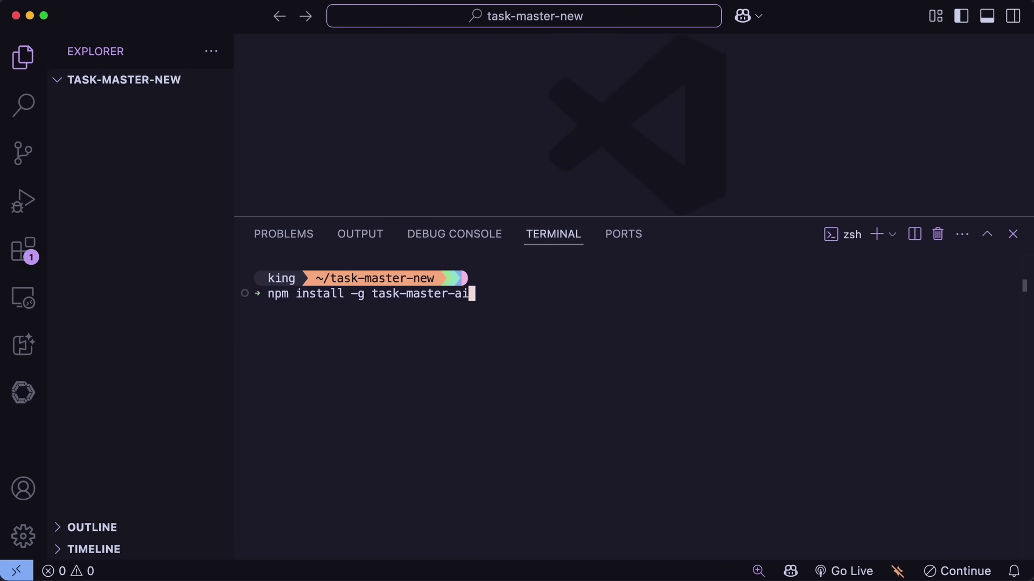
key("Left")
key("Left")
key("Left")
key("Left")
key("Left")
key("Left")
key("Left")
key("Left")
key("Left")
key("Left")
key("Left")
key("Left")
key("Left")
key("Left")
key("BackSpace")
key("BackSpace")
key("BackSpace")
key("BackSpace")
key("BackSpace")
key("BackSpace")
key("BackSpace")
key("BackSpace")
key("BackSpace")
key("BackSpace")
type("update")
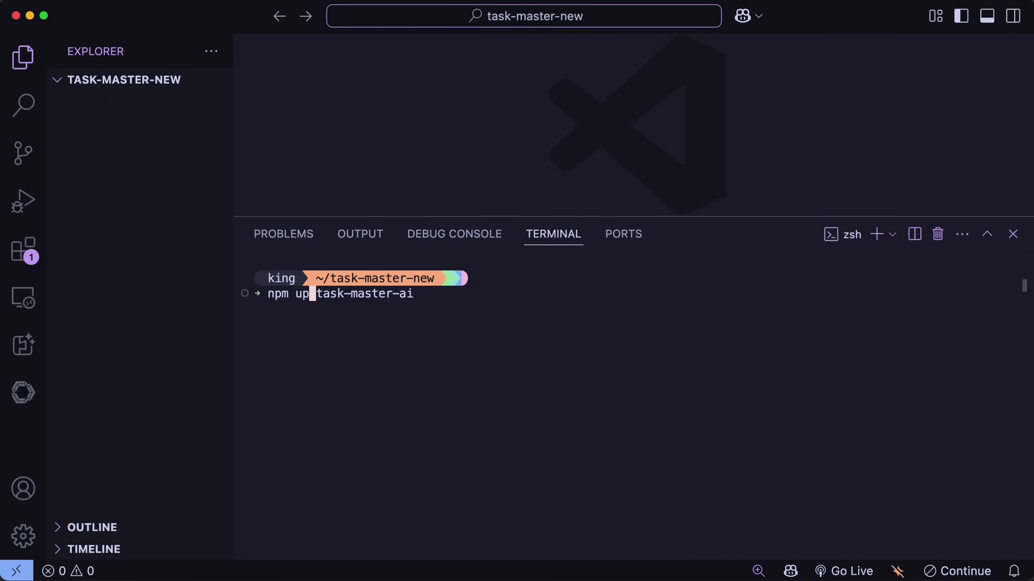
key("Return")
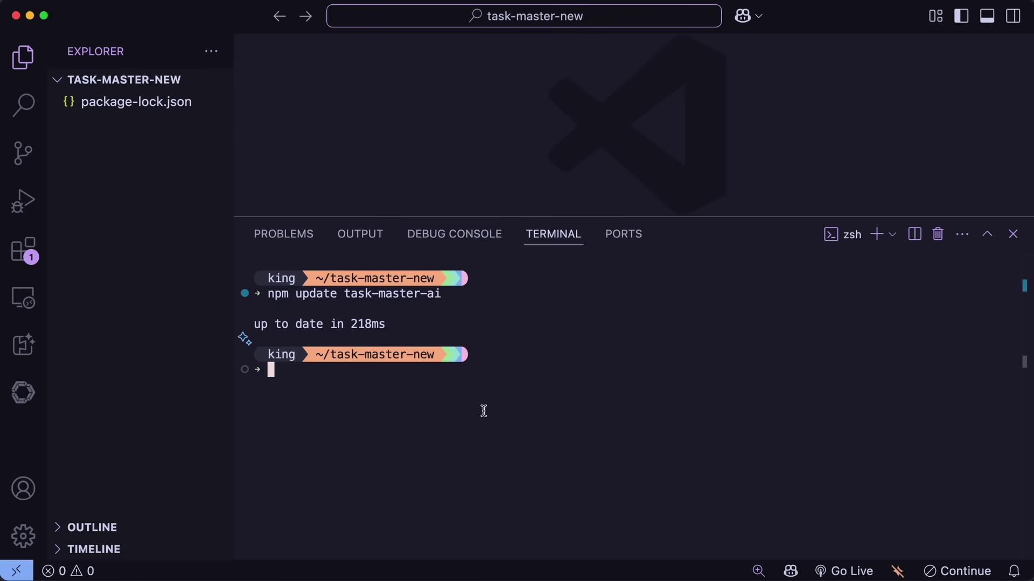
type("clear")
key("Return")
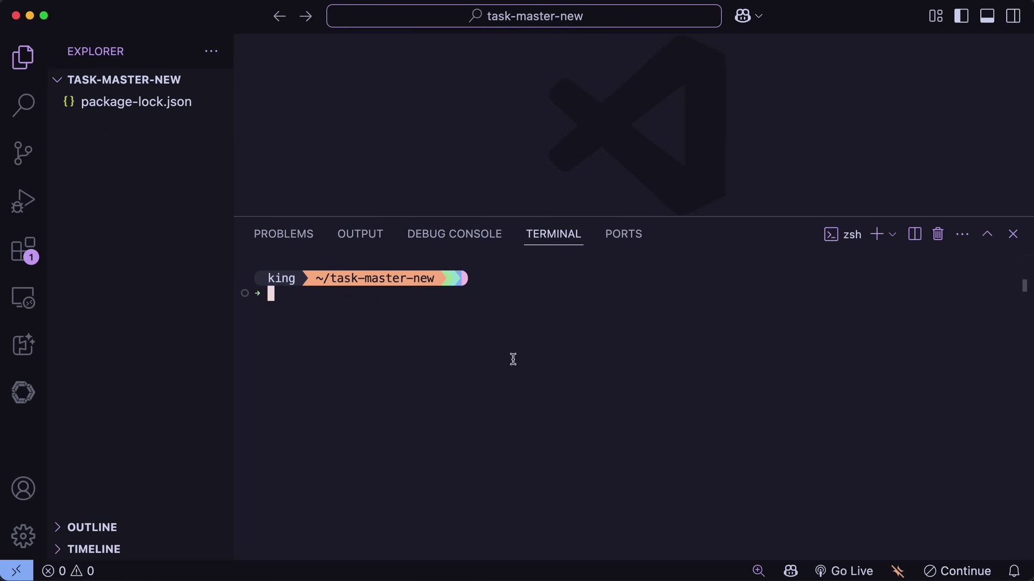
- Run 'task-master init', answer n to the shell aliases, and confirm to create the project
type("task-master init")
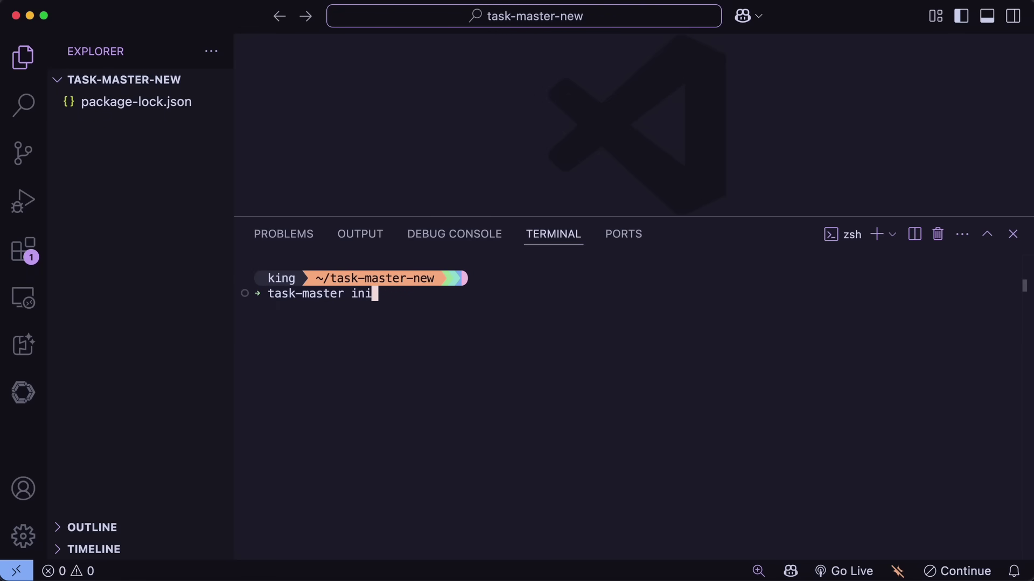
key("Return")
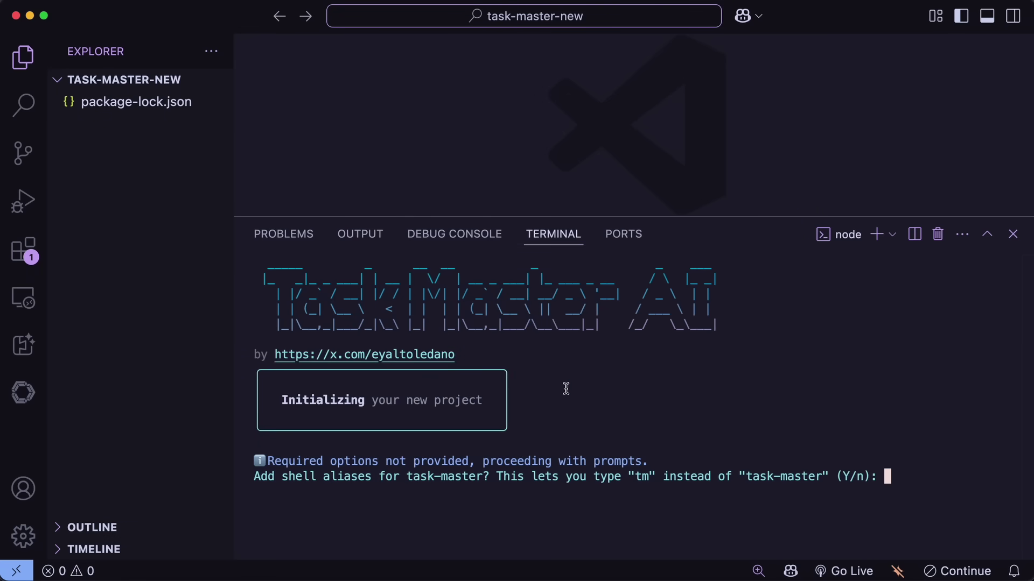
type("n")
key("Return")
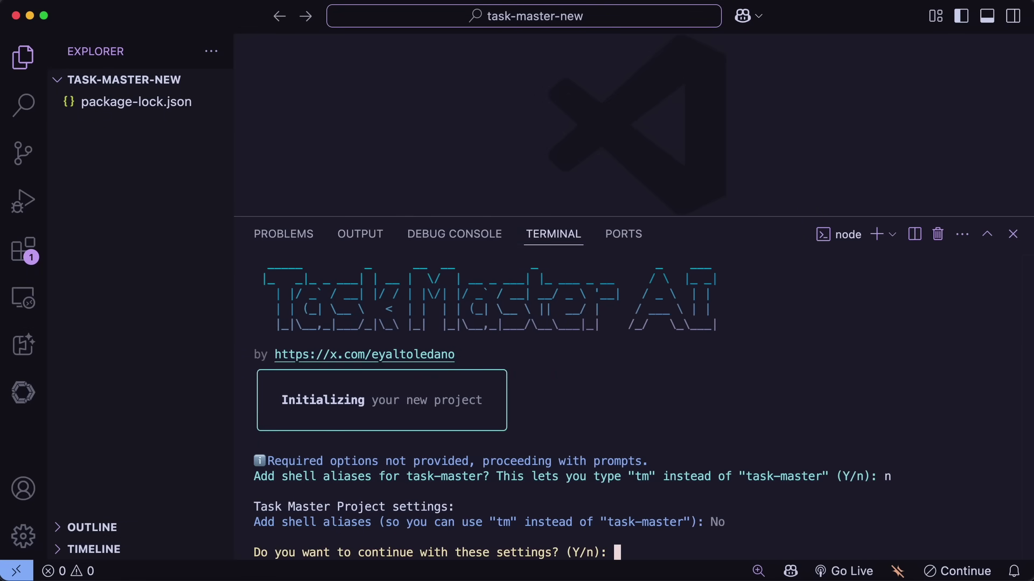
key("Return")
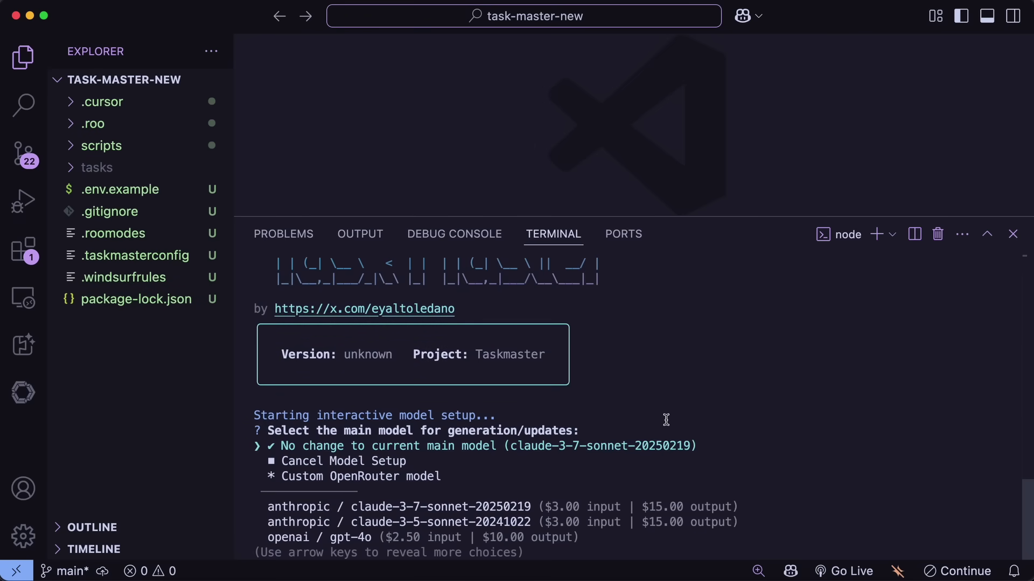
- Browse the main-model list and choose google / gemini-2.5-flash-preview-04-17
key("Down")
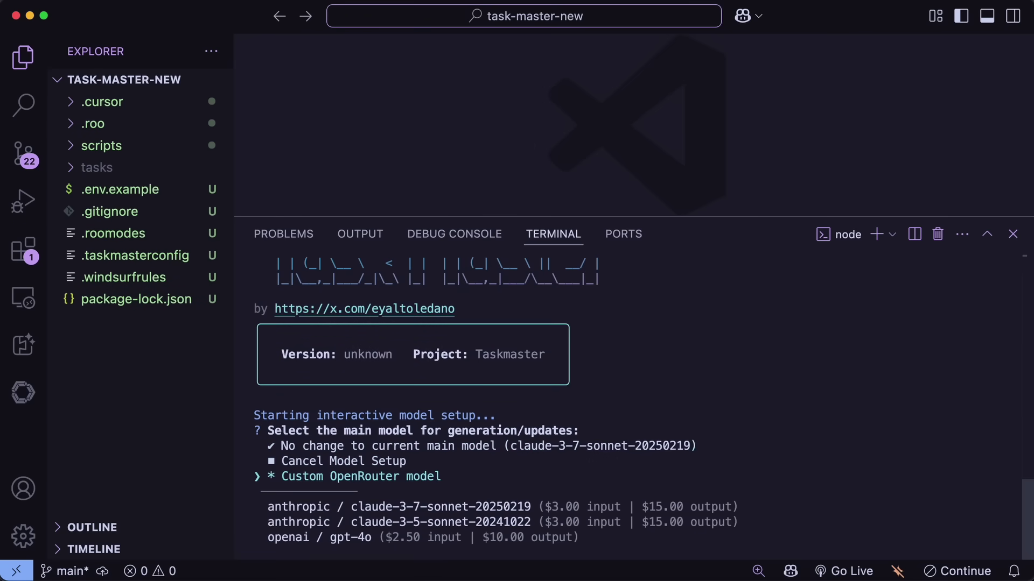
key("Down")
key("Down")
key("Down")
key("Down")
key("Down")
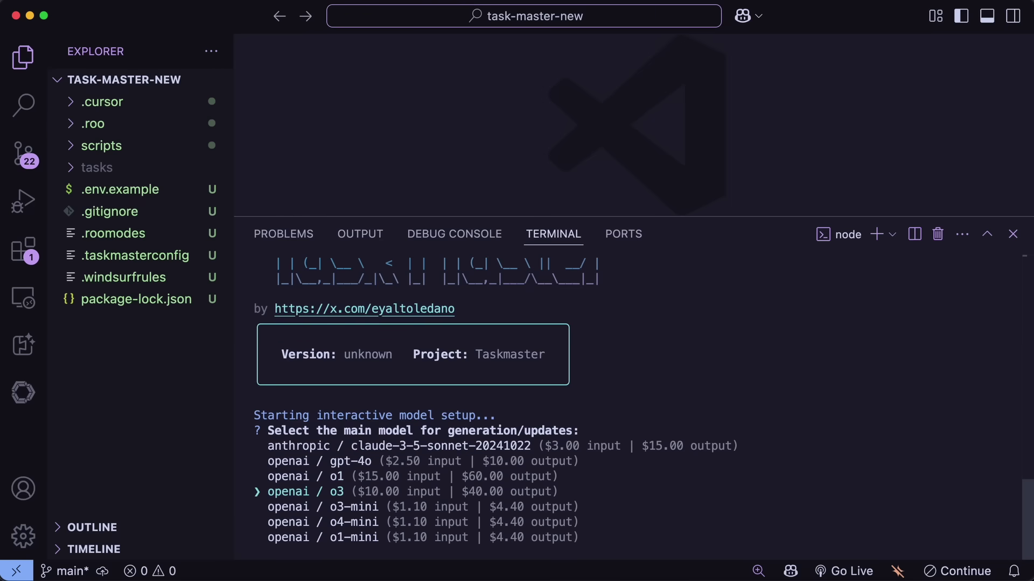
key("Down")
key("Down")
key("Down")
key("Down")
key("Down")
key("Down")
key("Down")
key("Down")
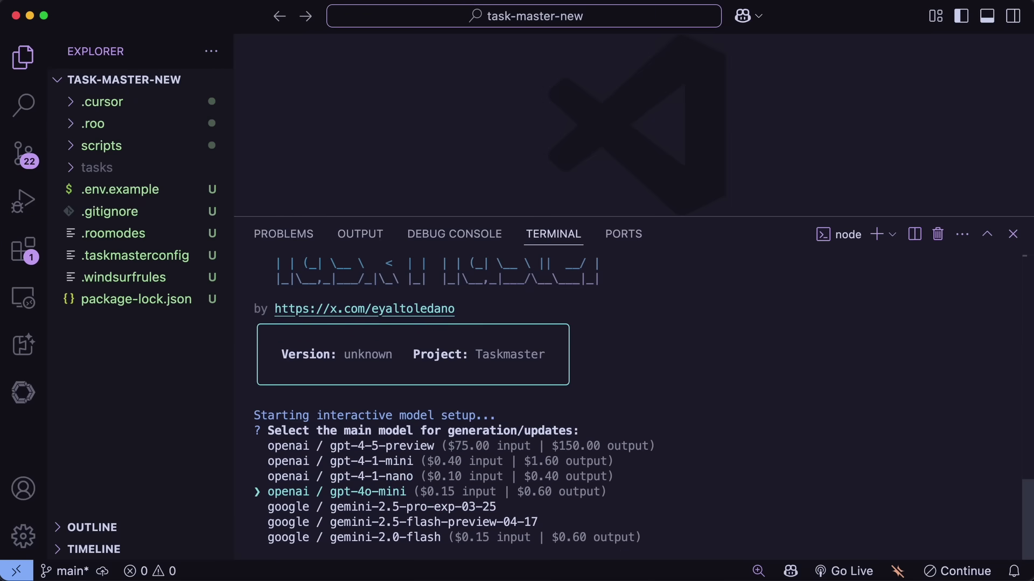
key("Down")
key("Down")
key("Down")
key("Down")
key("Down")
key("Down")
key("Down")
key("Down")
key("Down")
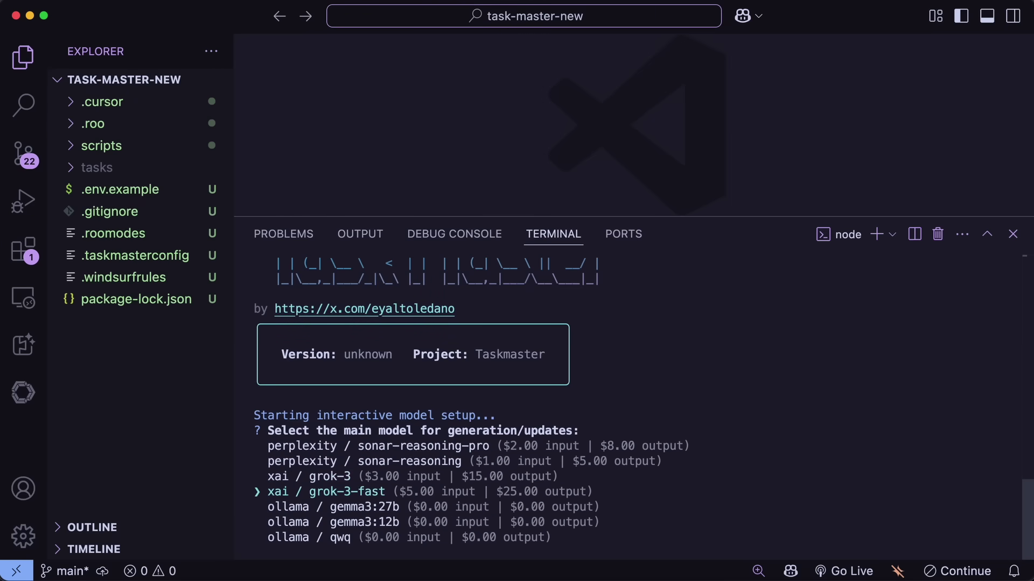
key("Down")
key("Down")
key("Down")
key("Down")
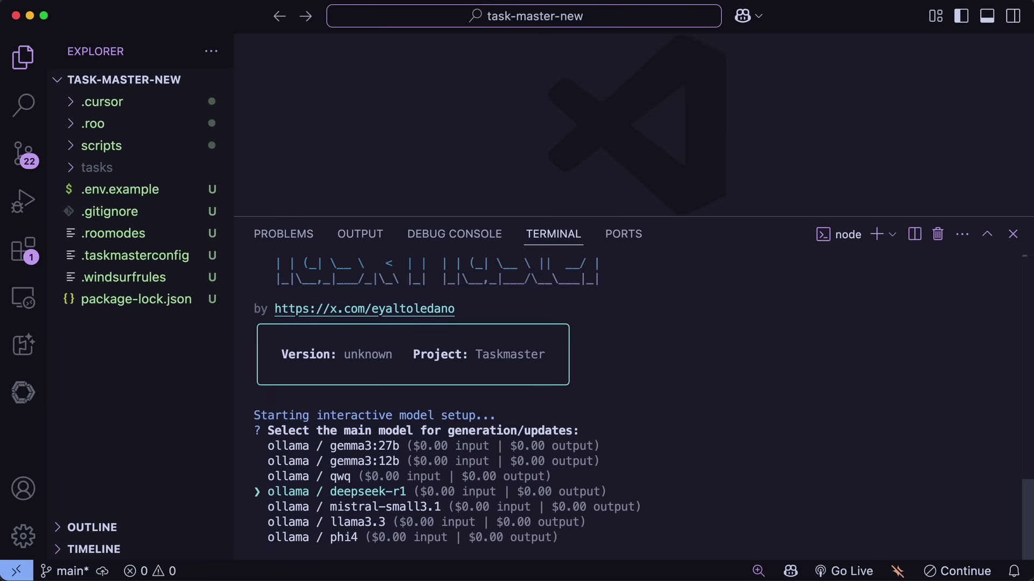
key("Down")
key("Down")
key("Down")
key("Down")
key("Down")
key("Up")
key("Up")
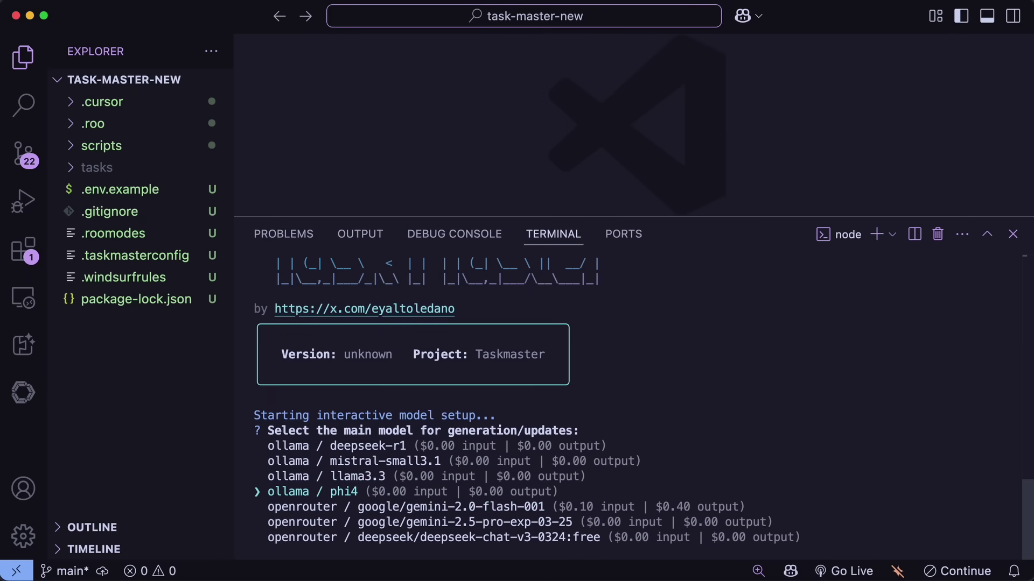
key("Up")
key("Up")
key("Up")
key("Up")
key("Up")
key("Up")
key("Up")
key("Up")
key("Up")
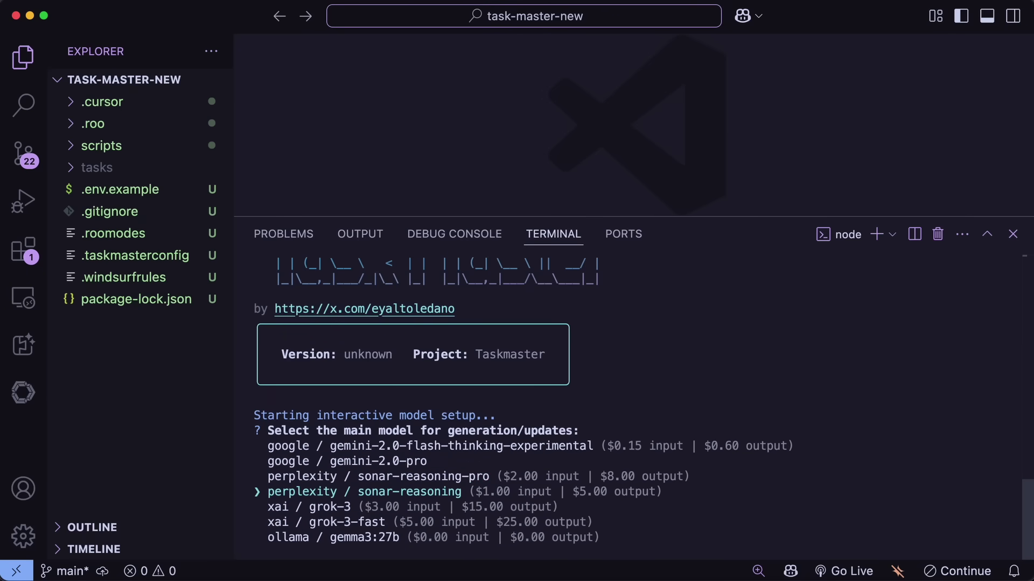
key("Up")
key("Up")
key("Up")
key("Up")
key("Up")
key("Up")
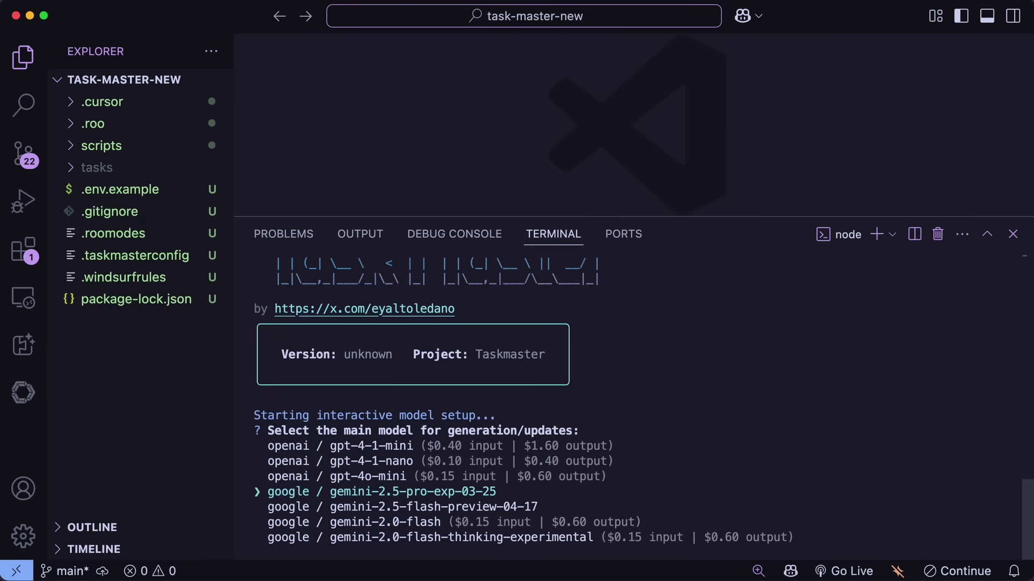
key("Up")
key("Down")
key("Down")
key("Down")
key("Up")
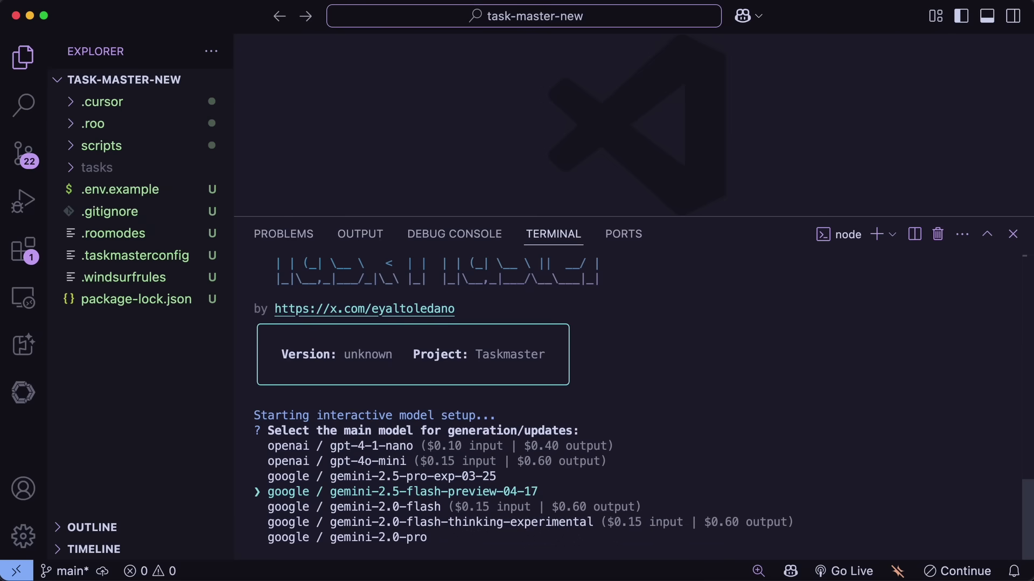
key("Down")
key("Up")
key("Down")
key("Down")
key("Up")
key("Up")
key("Up")
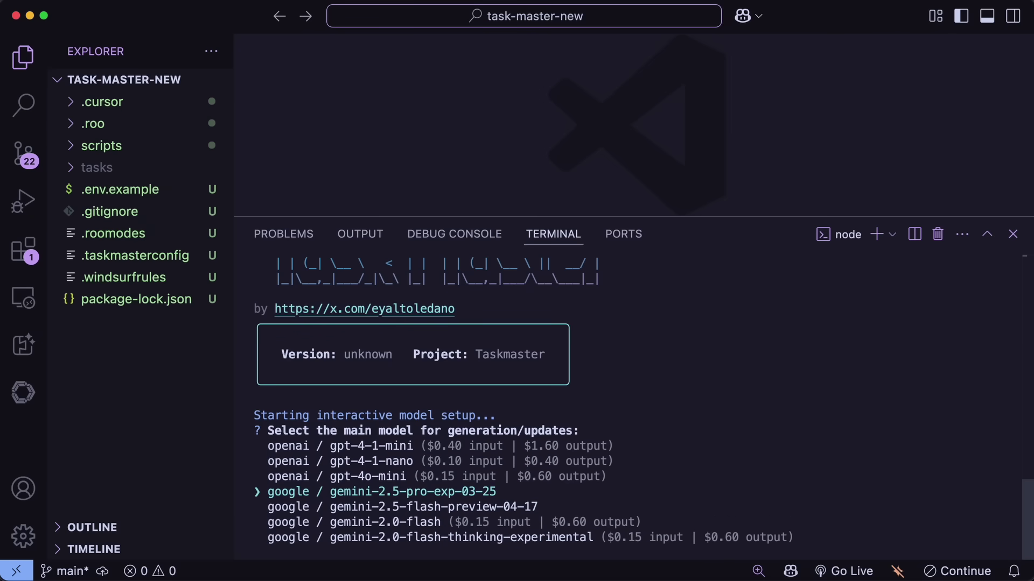
key("Down")
key("Down")
key("Down")
key("Up")
key("Up")
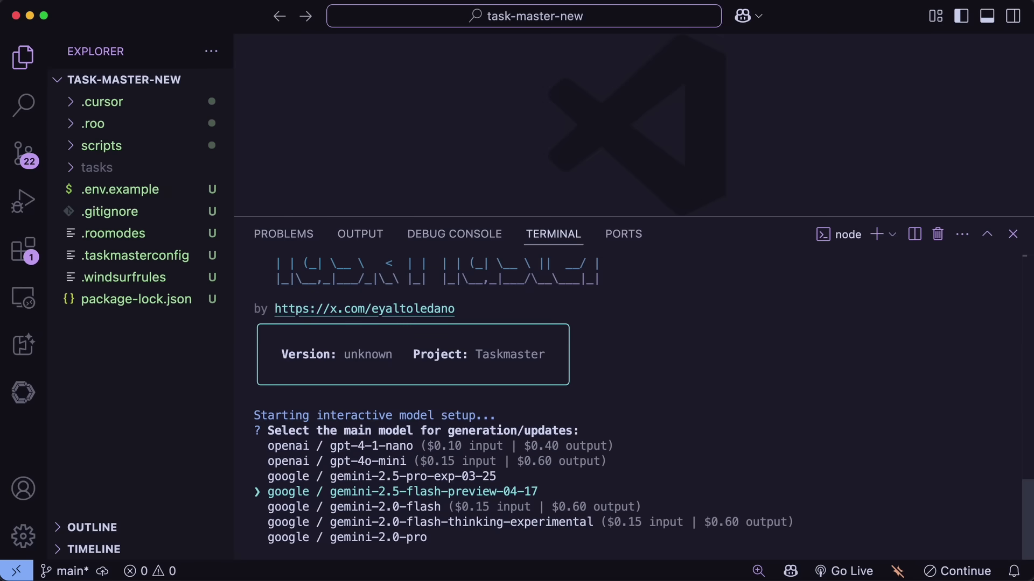
key("Down")
key("Up")
key("Return")
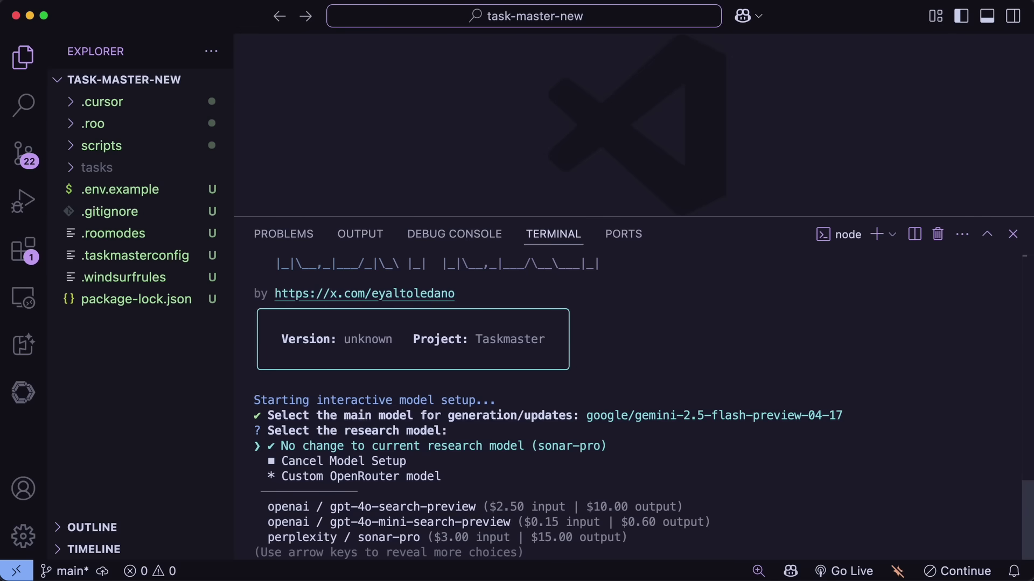
- Choose a custom OpenRouter model for Taskmaster's research role
key("Down")
key("Down")
key("Down")
key("Down")
key("Down")
key("Down")
key("Down")
key("Down")
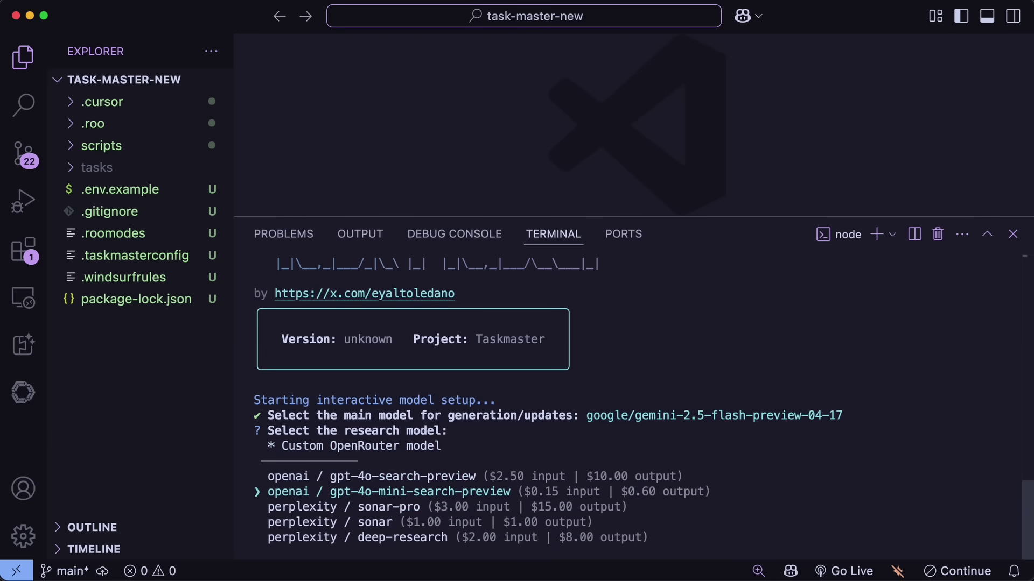
key("Up")
key("Up")
key("Up")
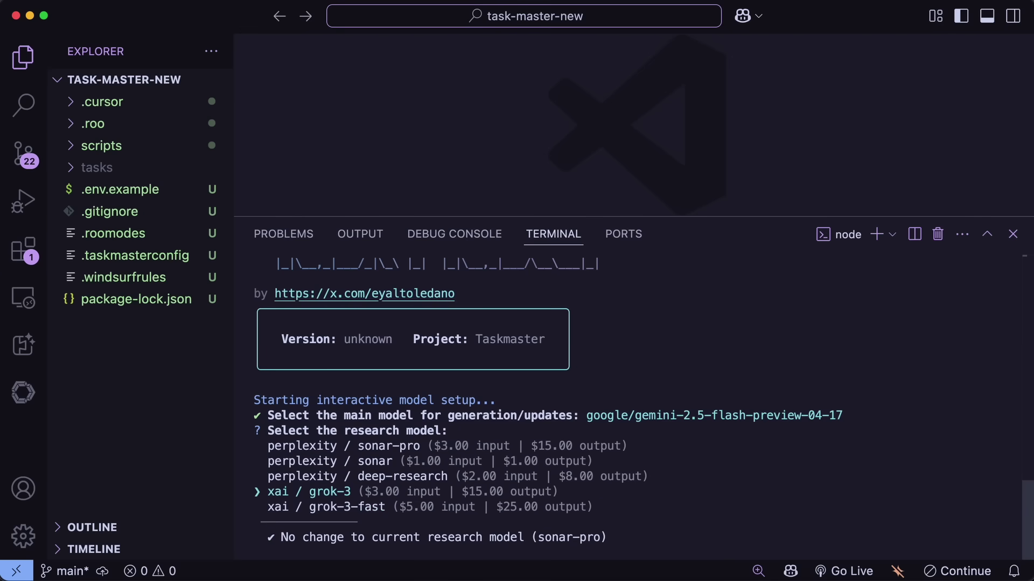
key("Down")
key("Down")
key("Down")
key("Down")
key("Down")
key("Down")
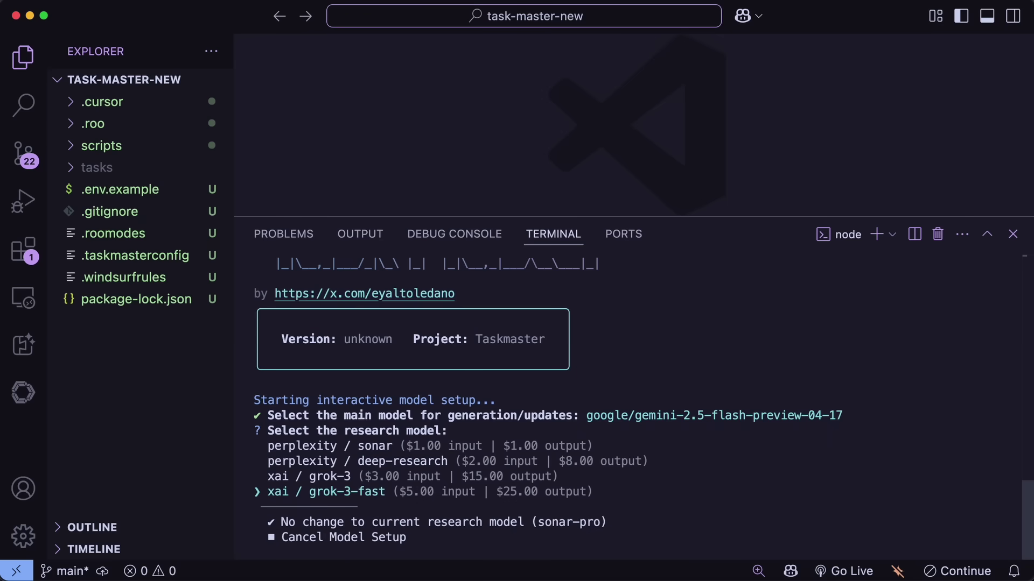
key("Up")
key("Up")
key("Up")
key("Up")
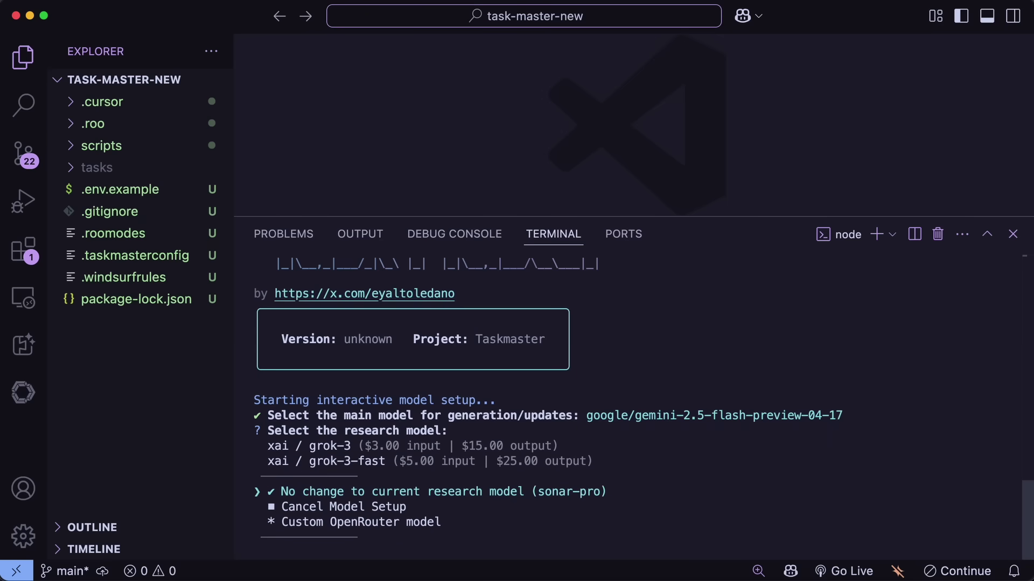
key("Down")
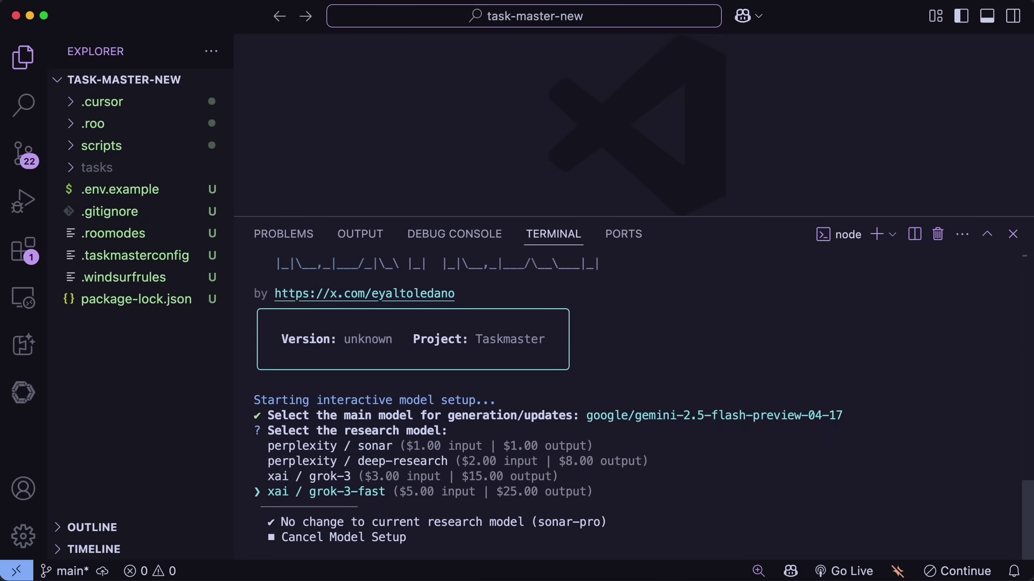
key("Down")
key("Down")
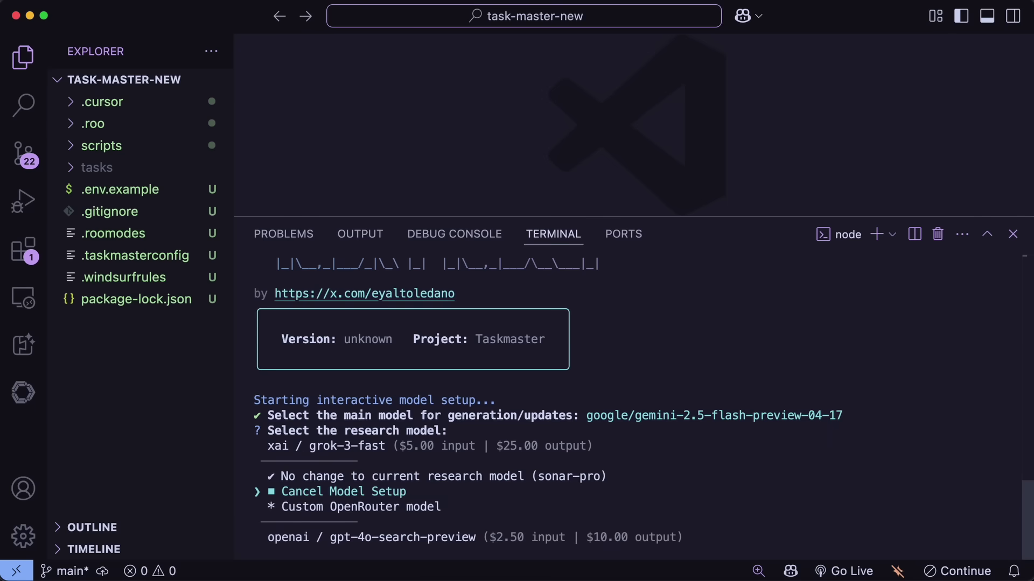
key("Up")
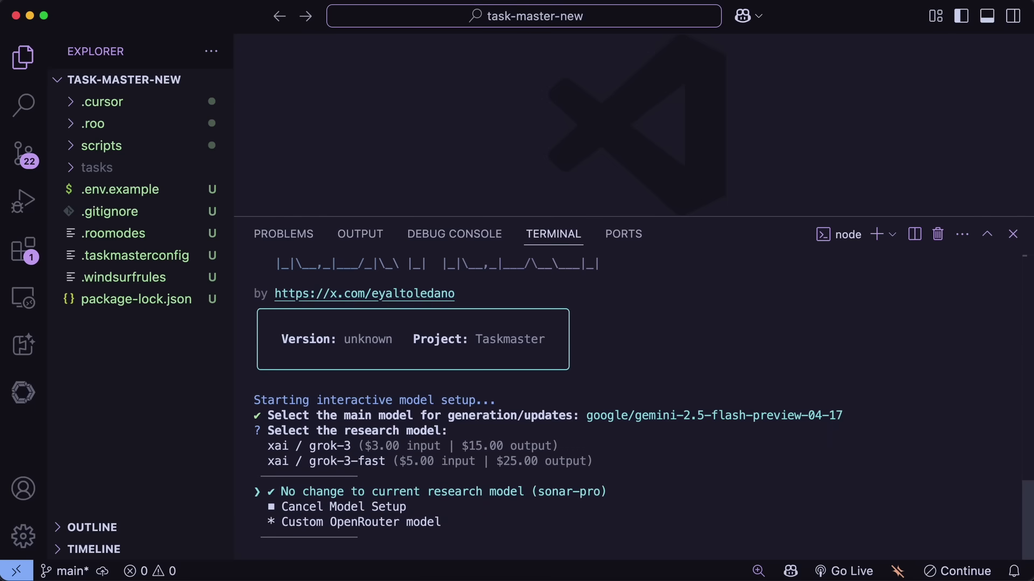
key("Down")
key("Down")
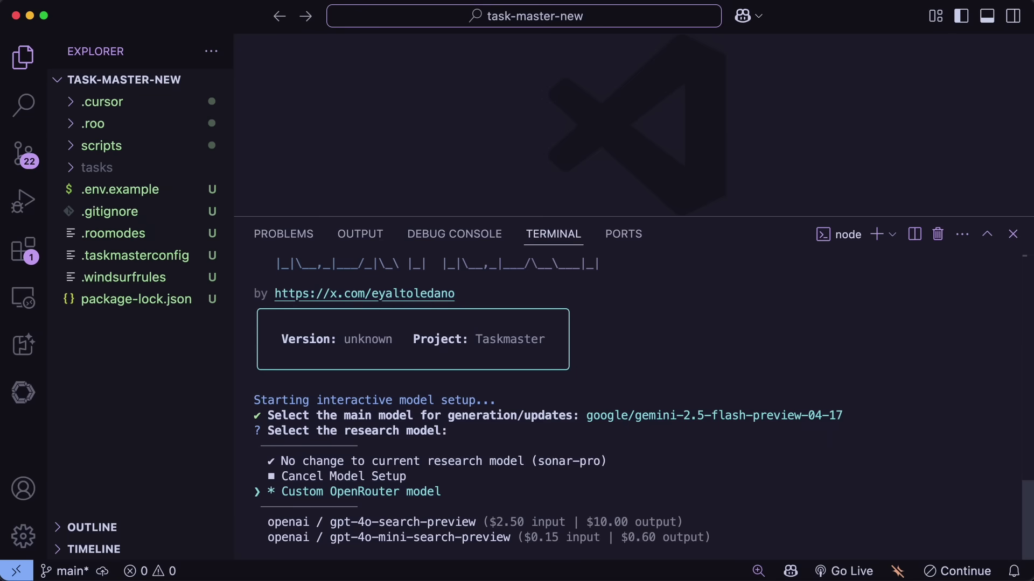
key("Return")
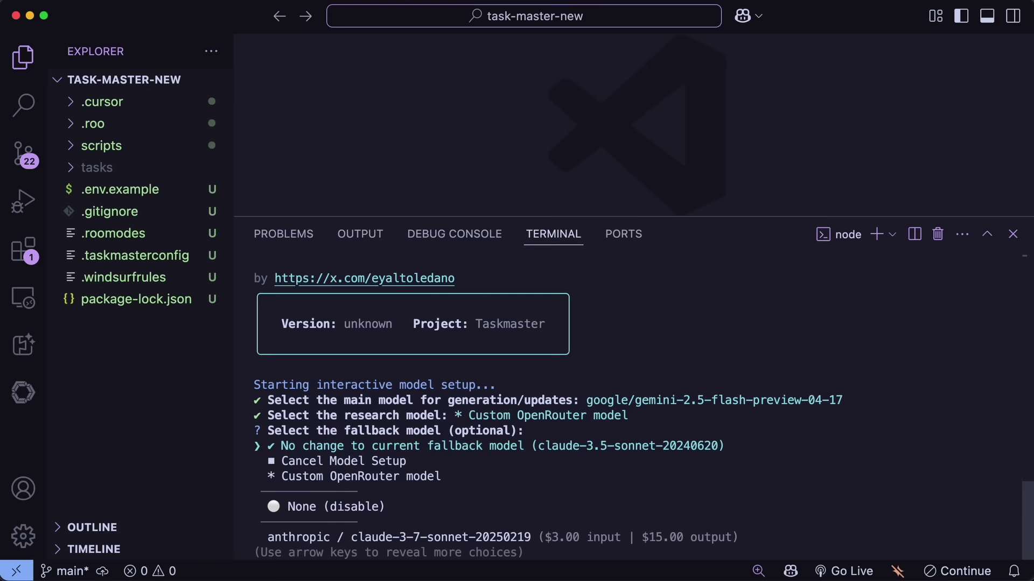
- Set google/gemini-2.0-flash as the fallback model and perplexity/sonar-pro as the research model ID
key("Down")
key("Down")
key("Down")
key("Down")
key("Down")
key("Down")
key("Down")
key("Down")
key("Down")
key("Down")
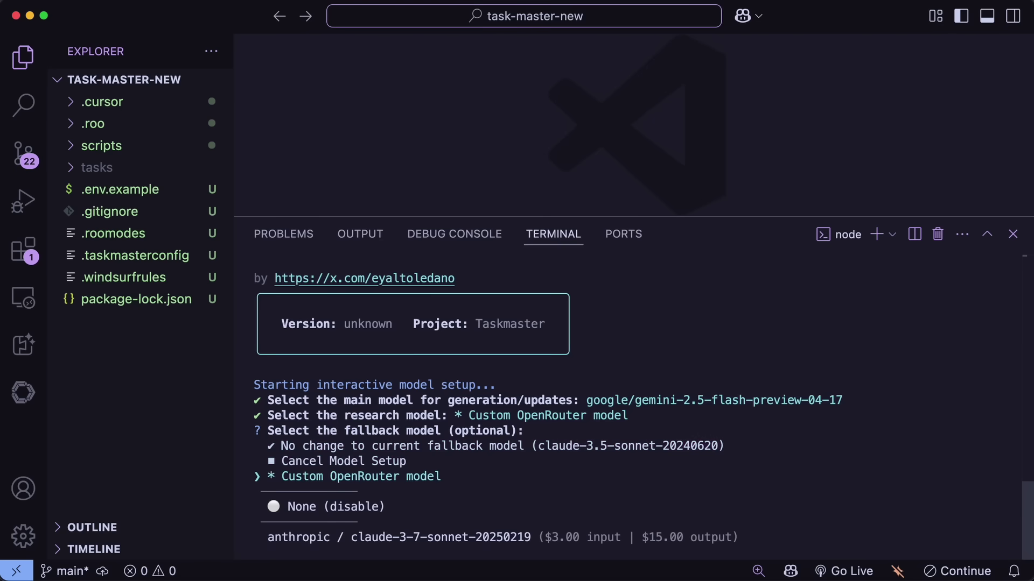
key("Down")
key("Down")
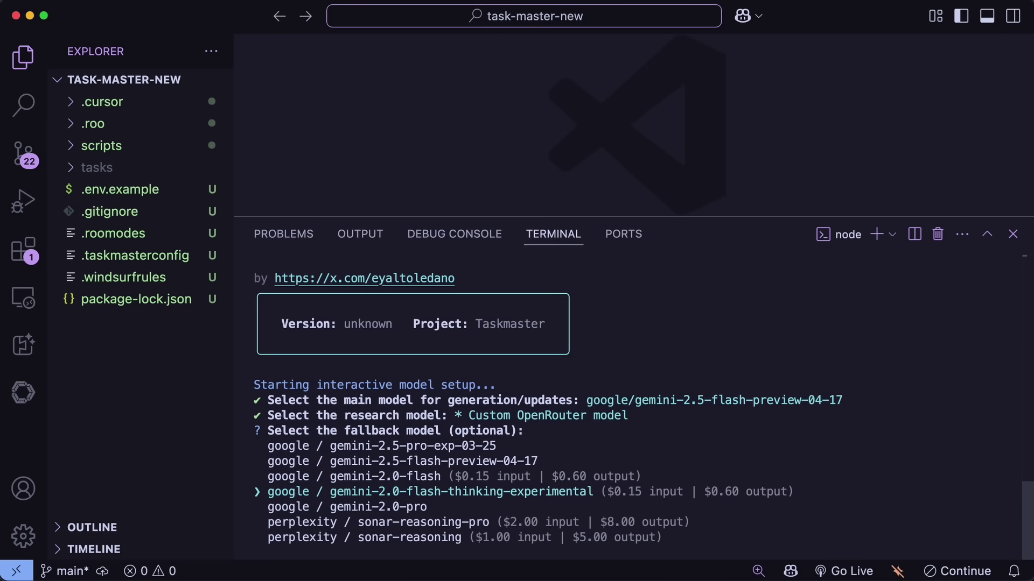
key("Up")
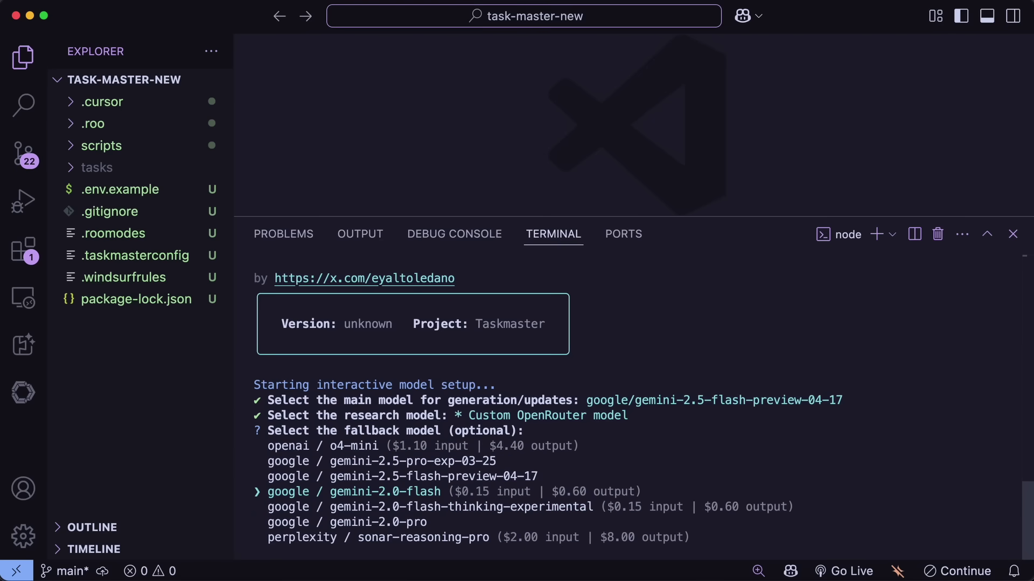
key("Return")
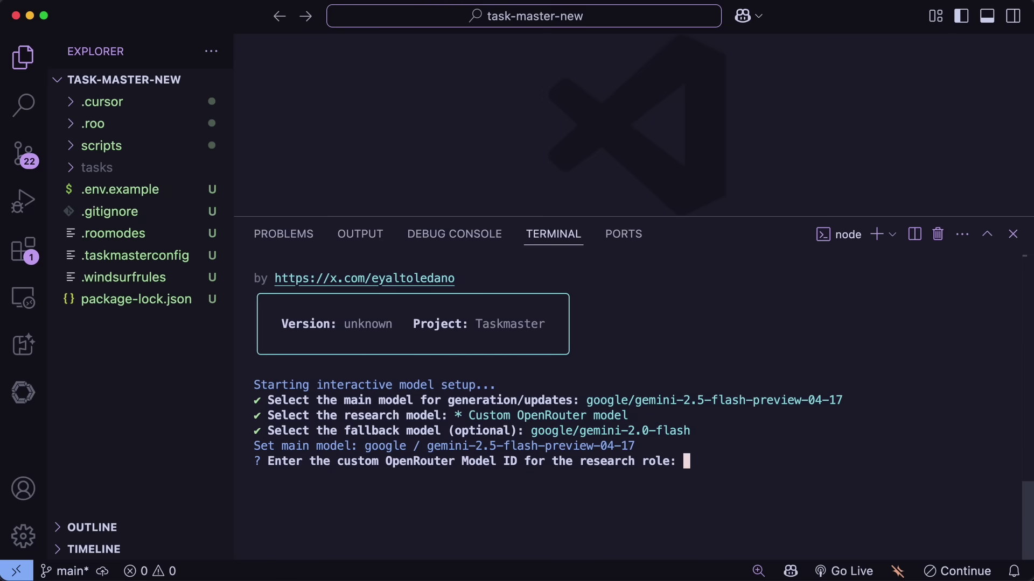
type("perplexity/sonar-pro")
key("Return")
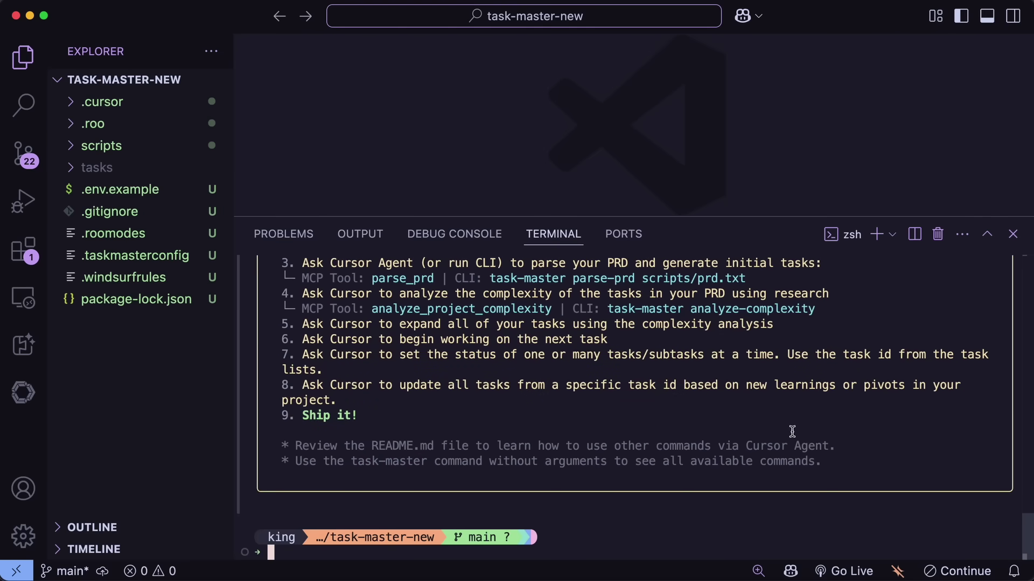
- Scroll through Taskmaster's Getting Started checklist that ends in 'Ship it!'
scroll(791, 431, "up", 3)
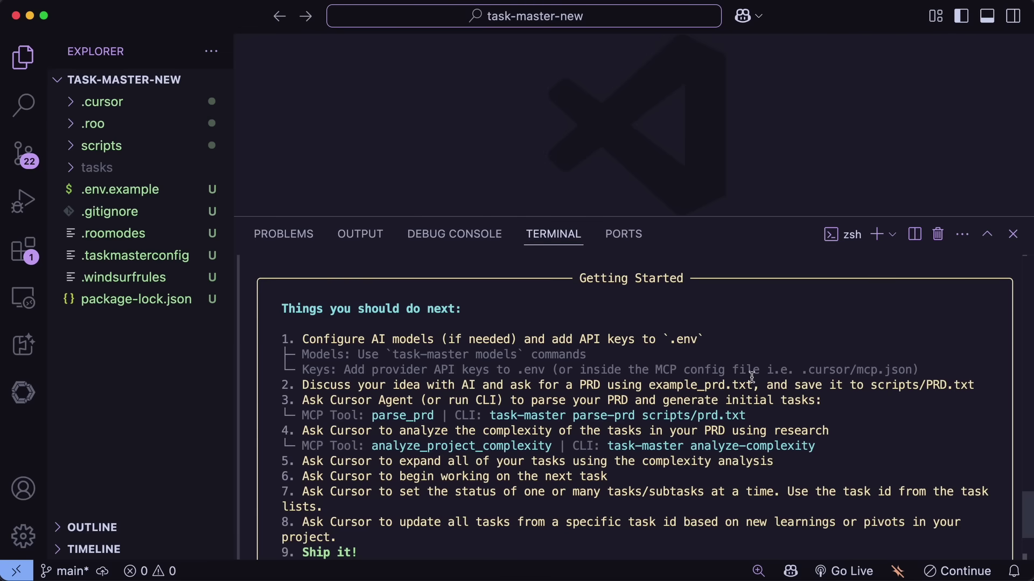
scroll(752, 375, "down", 3)
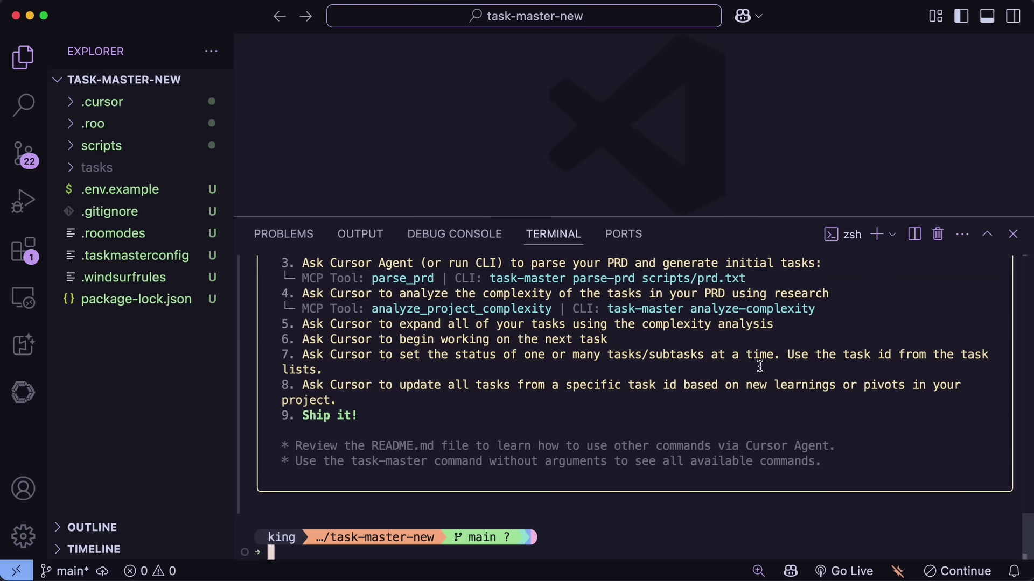
- Review the main, research and fallback model entries in .taskmasterconfig, then close the file
left_click(133, 256)
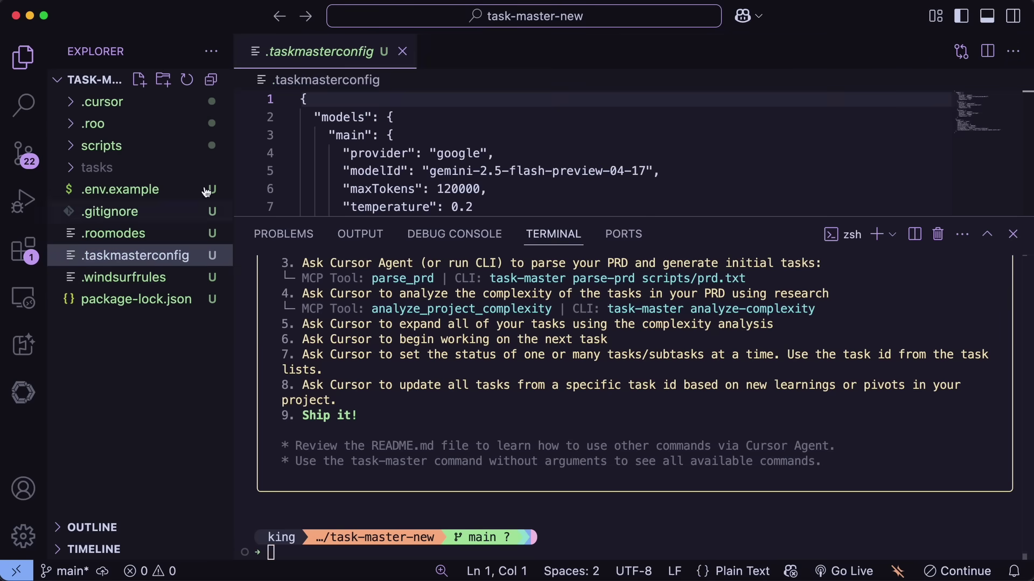
scroll(353, 155, "down", 3)
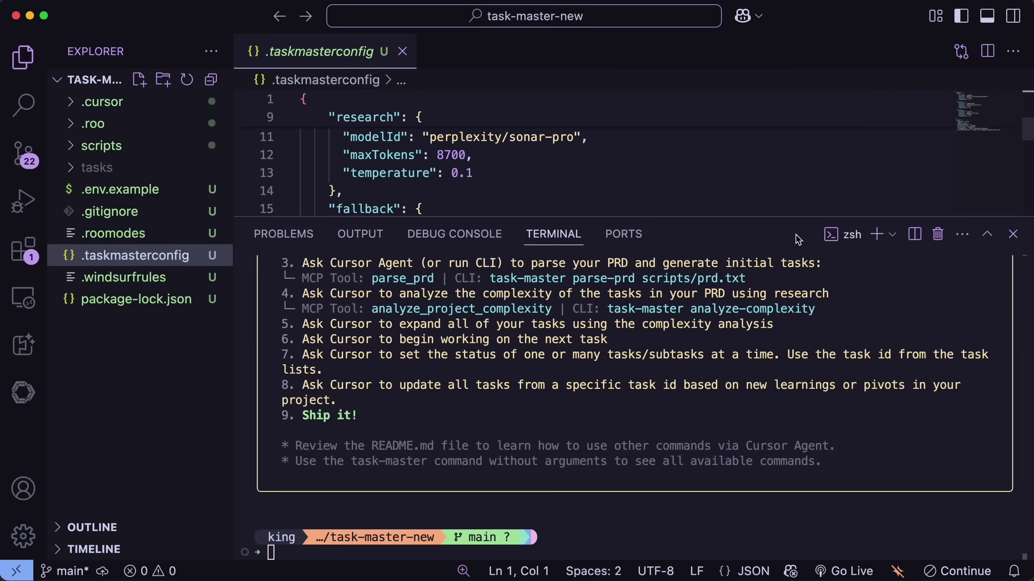
left_click_drag(754, 215, 754, 335)
left_click(752, 288)
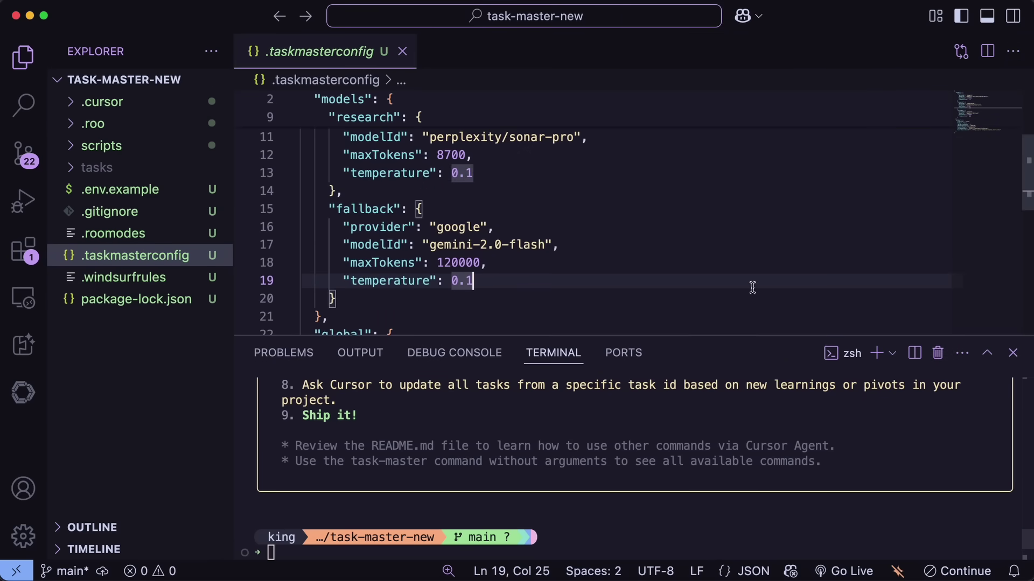
scroll(752, 288, "down", 3)
scroll(753, 287, "down", 2)
scroll(752, 288, "up", 10)
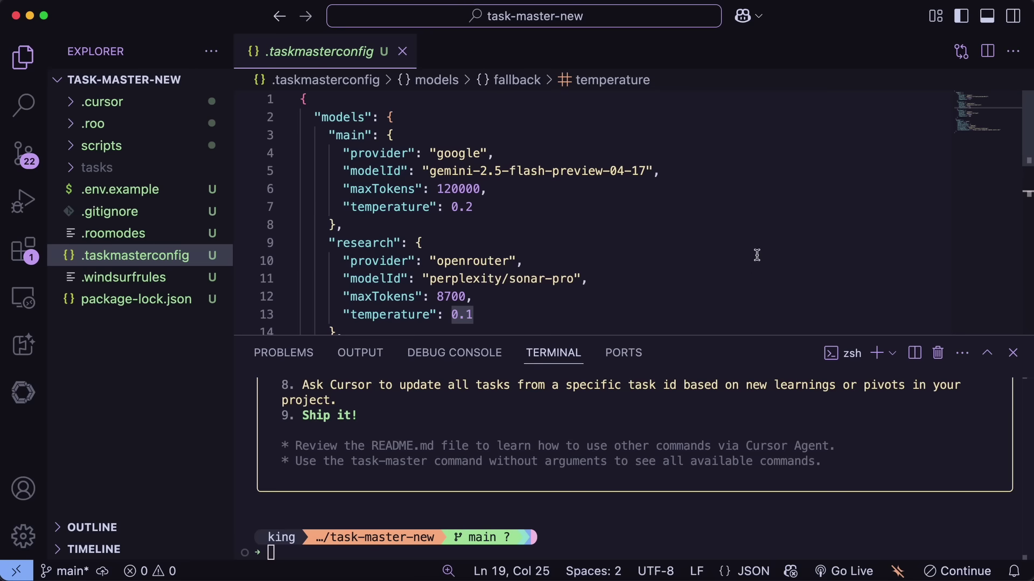
scroll(754, 264, "down", 10)
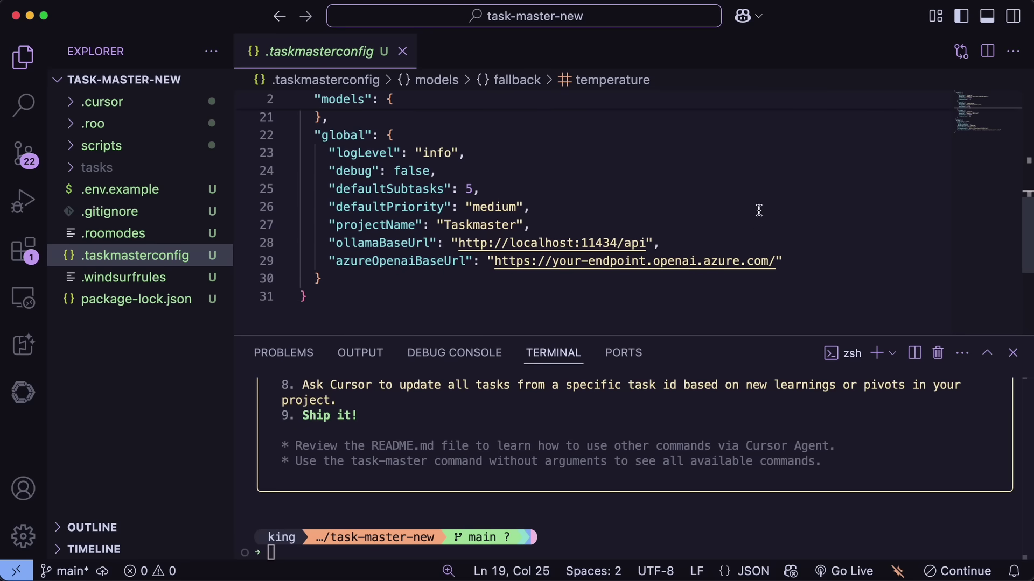
scroll(759, 226, "up", 10)
left_click(753, 189)
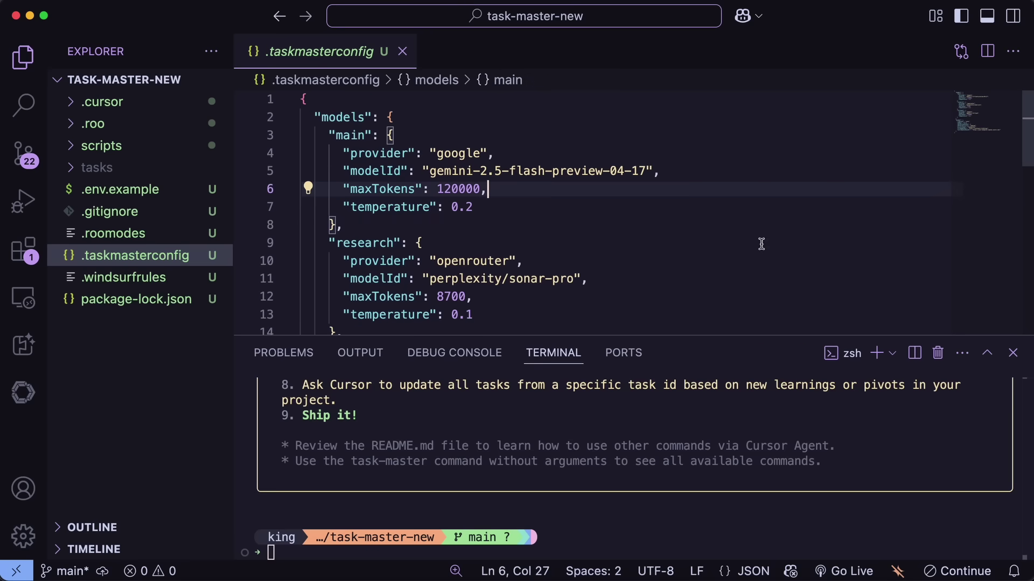
left_click(402, 52)
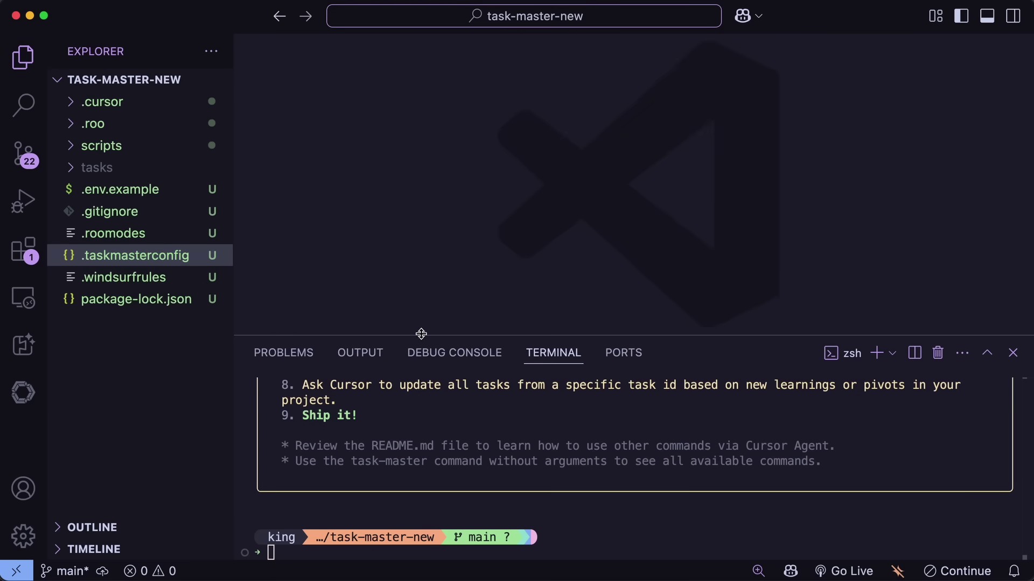
- Enlarge and clear the terminal, then export the GEMINI_API_KEY environment variable
left_click_drag(422, 334, 419, 227)
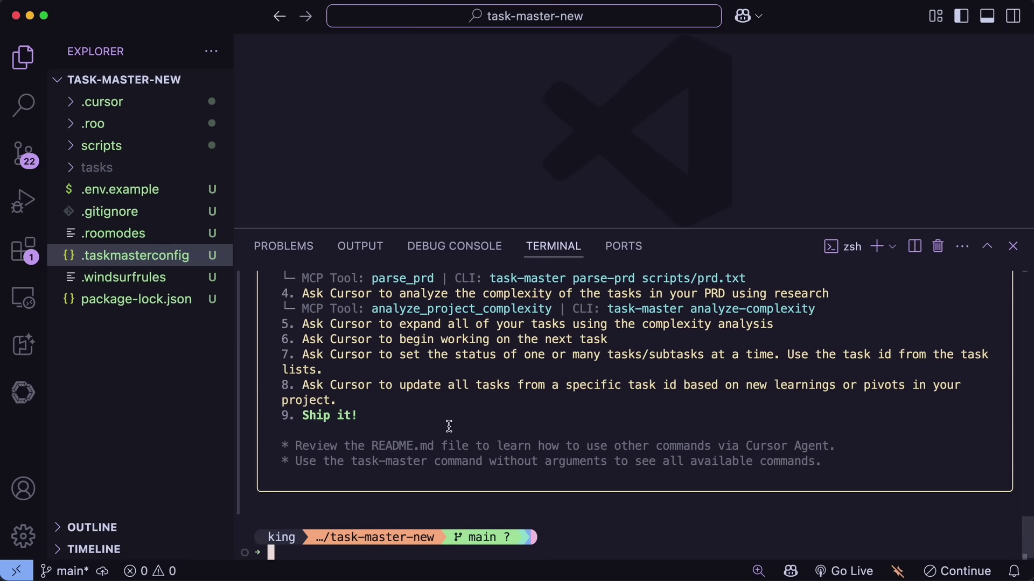
type("clear")
key("Return")
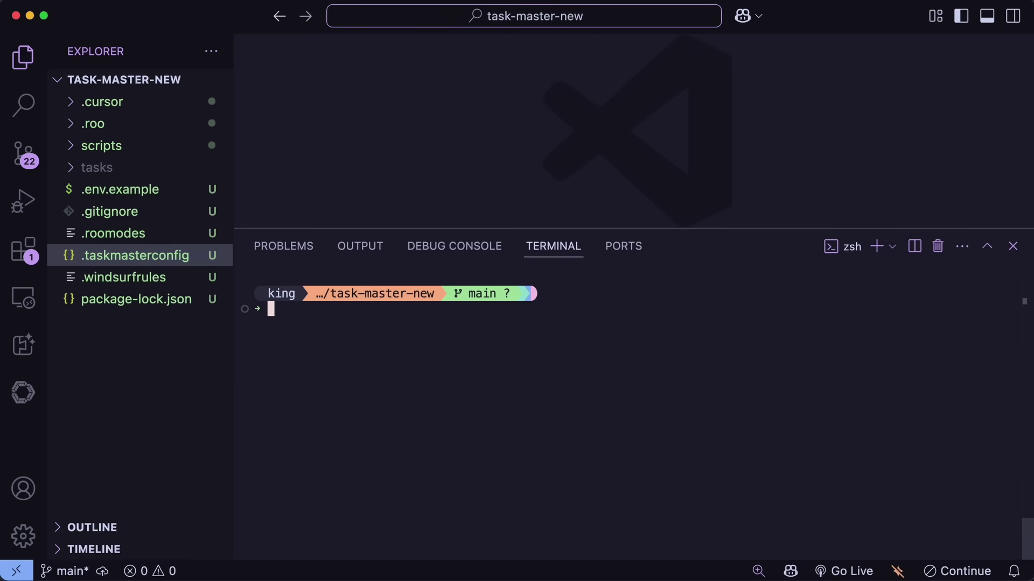
type("export GEMINI_API_")
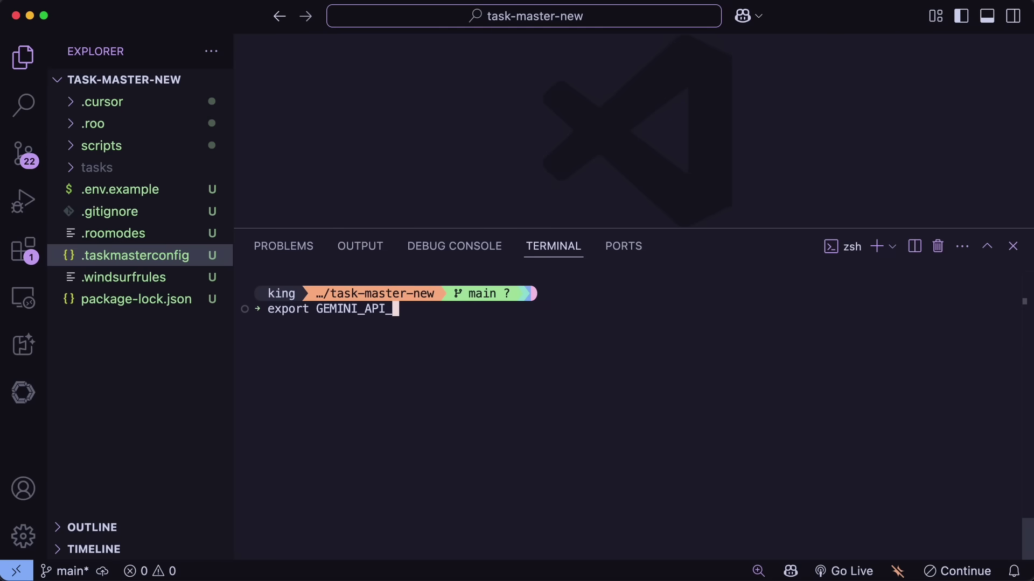
type("KEY=abcd")
key("Return")
- Clear the terminal again and enter the task-master models command
type("cle")
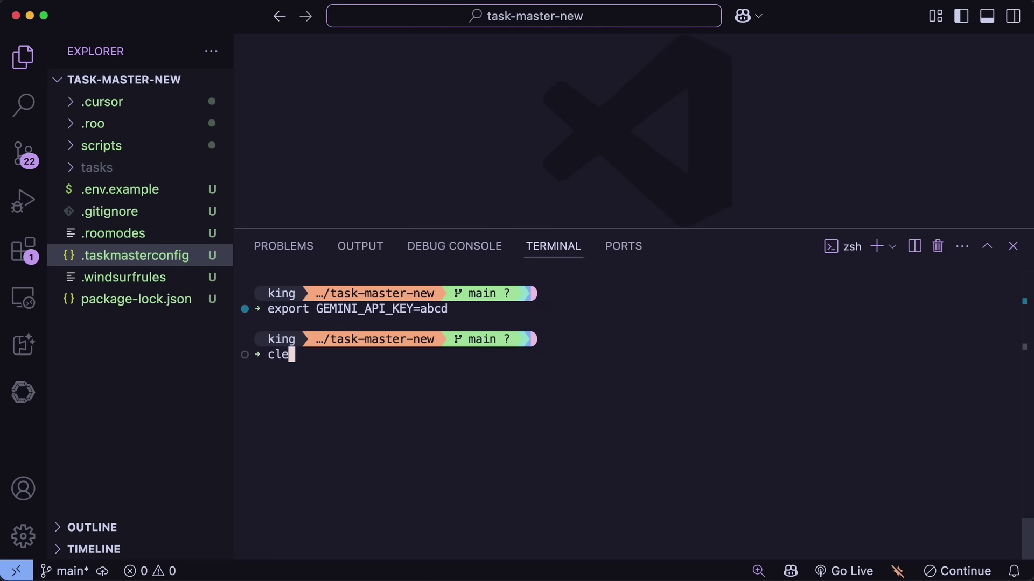
type("ar")
key("Return")
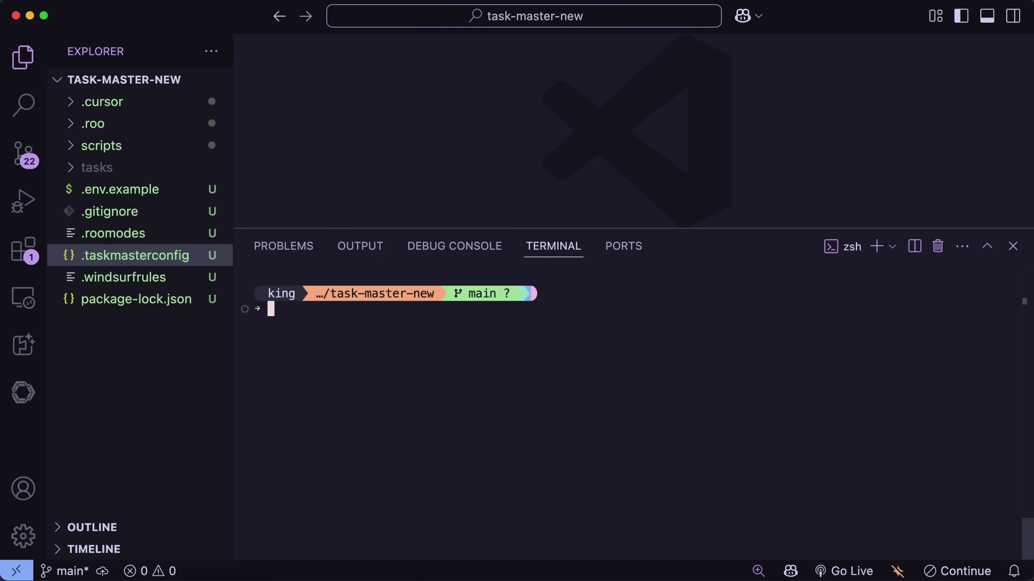
type("task-master ")
type("md")
type("dels")
- Run task-master models and scroll through the active models, API key status and available models tables
key("Return")
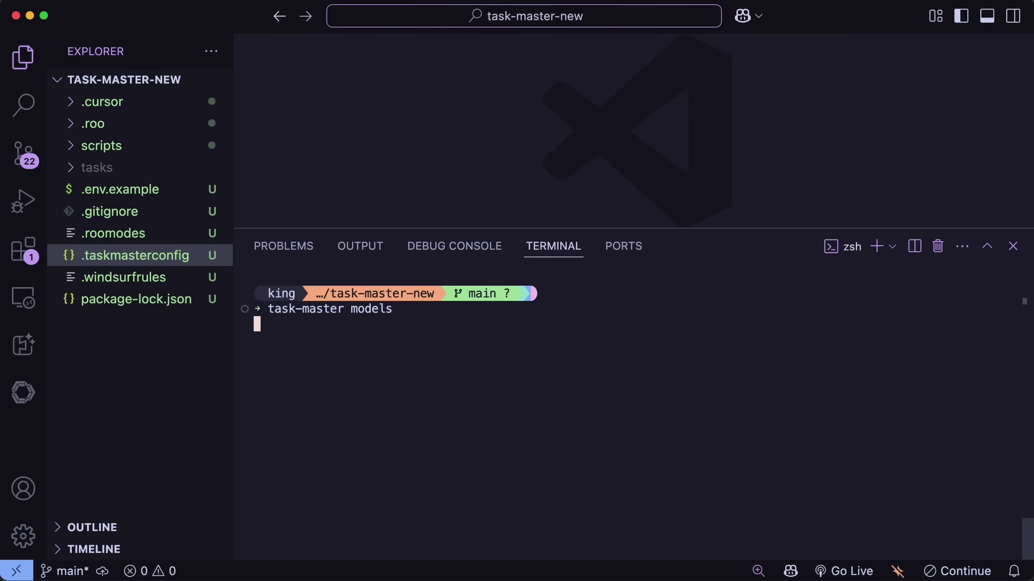
scroll(473, 463, "up", 10)
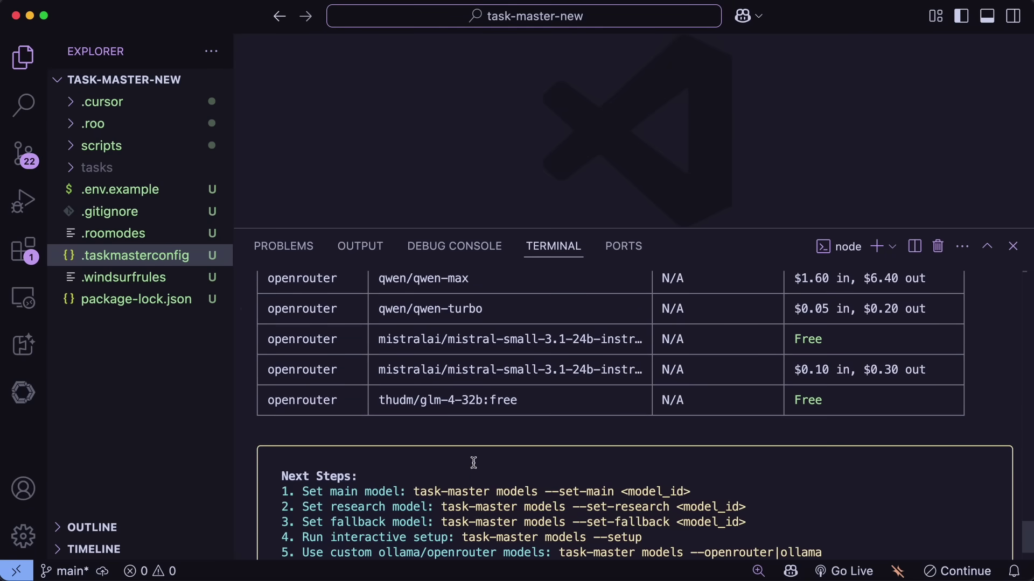
scroll(474, 463, "up", 10)
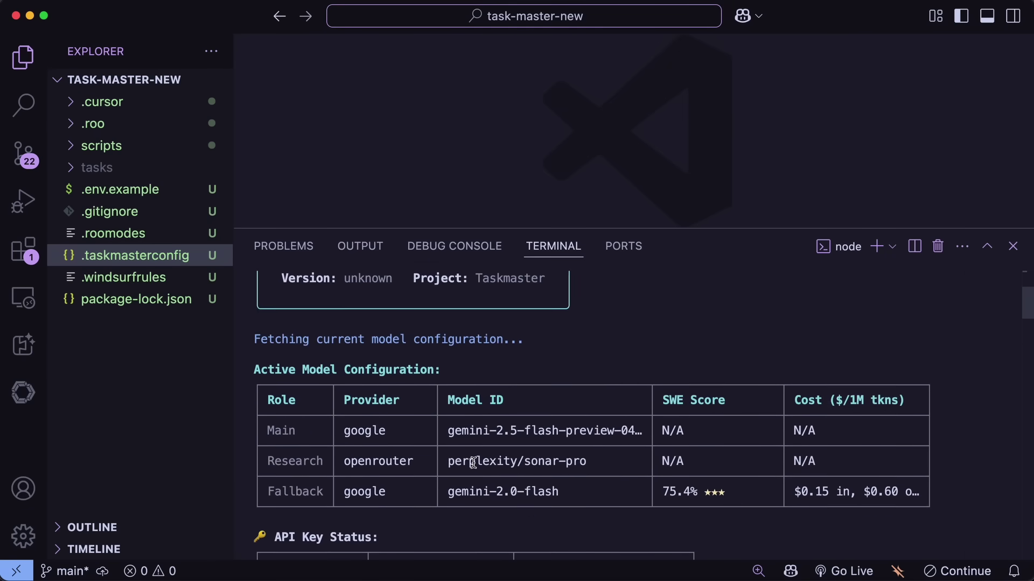
scroll(535, 423, "down", 2)
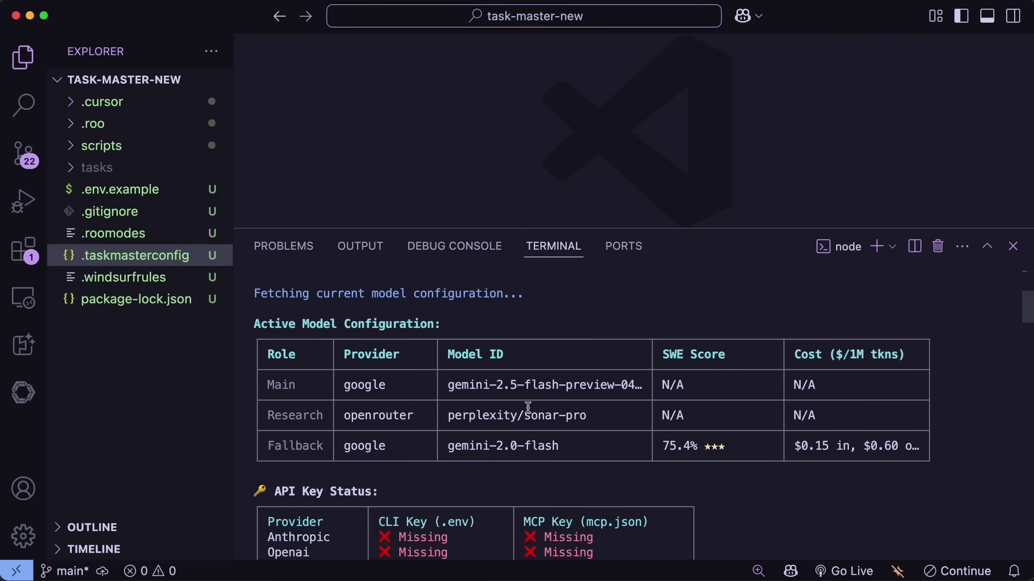
scroll(528, 409, "down", 4)
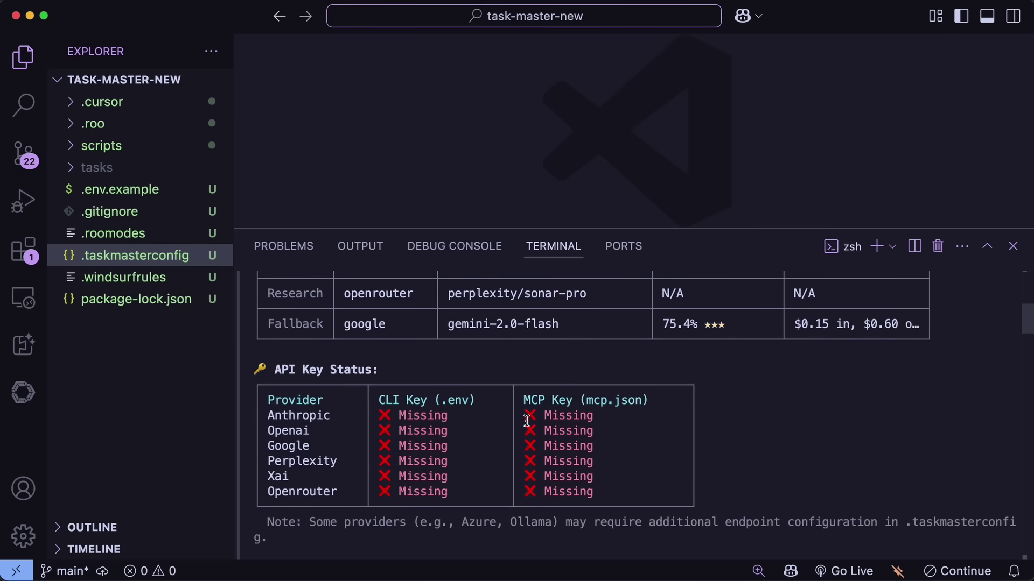
scroll(493, 475, "up", 6)
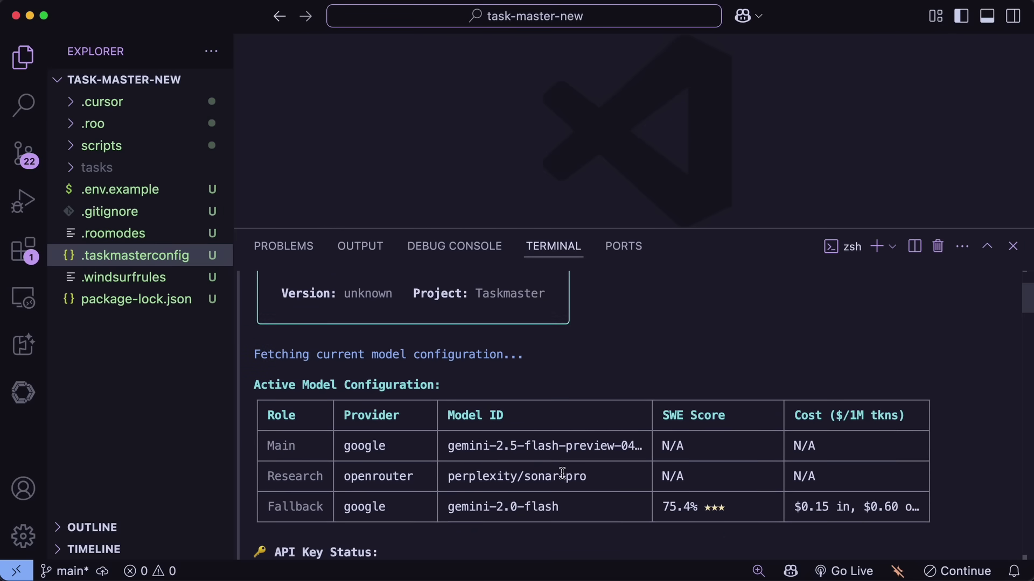
scroll(569, 444, "down", 2)
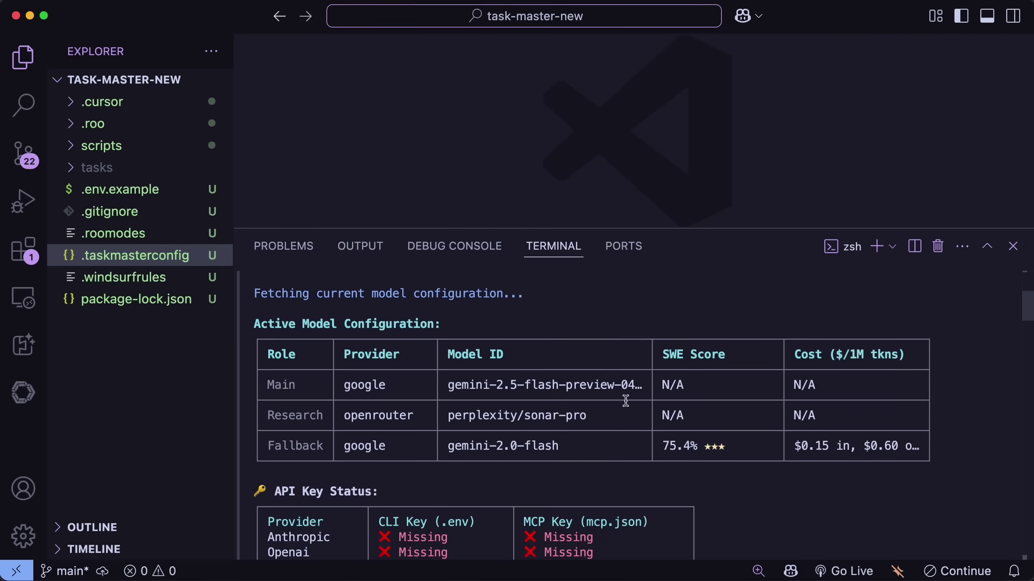
scroll(620, 440, "down", 20)
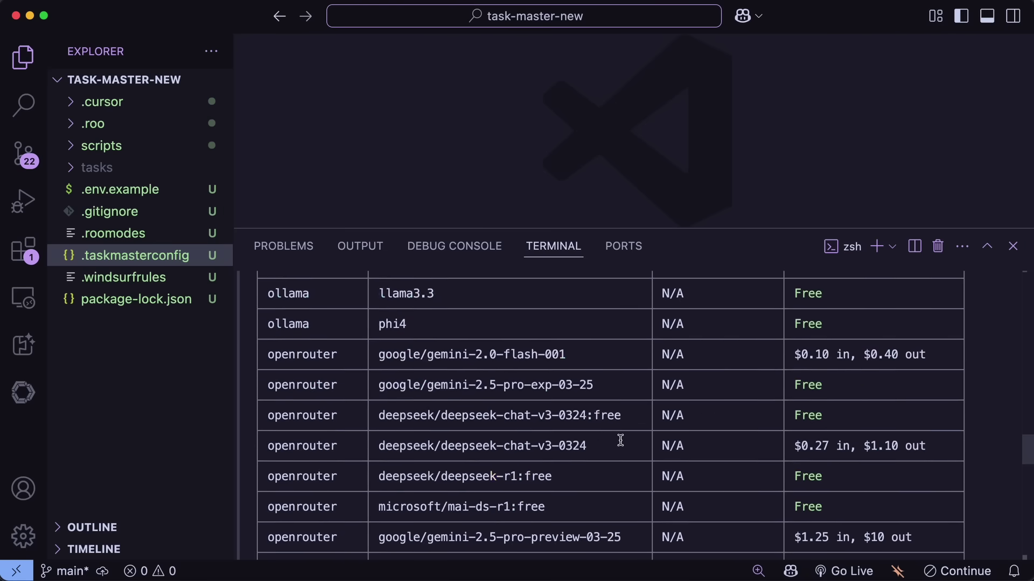
scroll(620, 440, "up", 8)
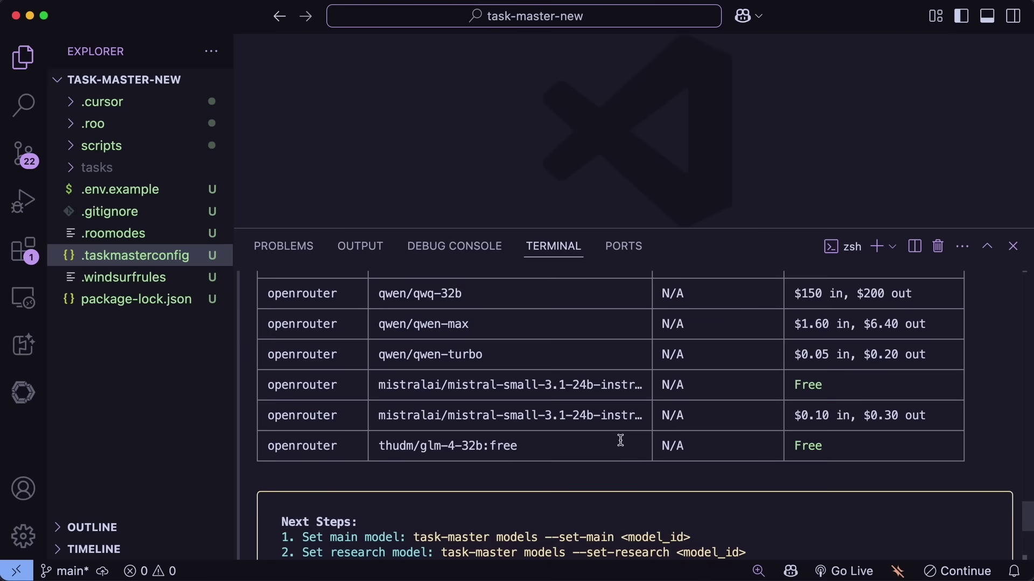
scroll(620, 440, "down", 10)
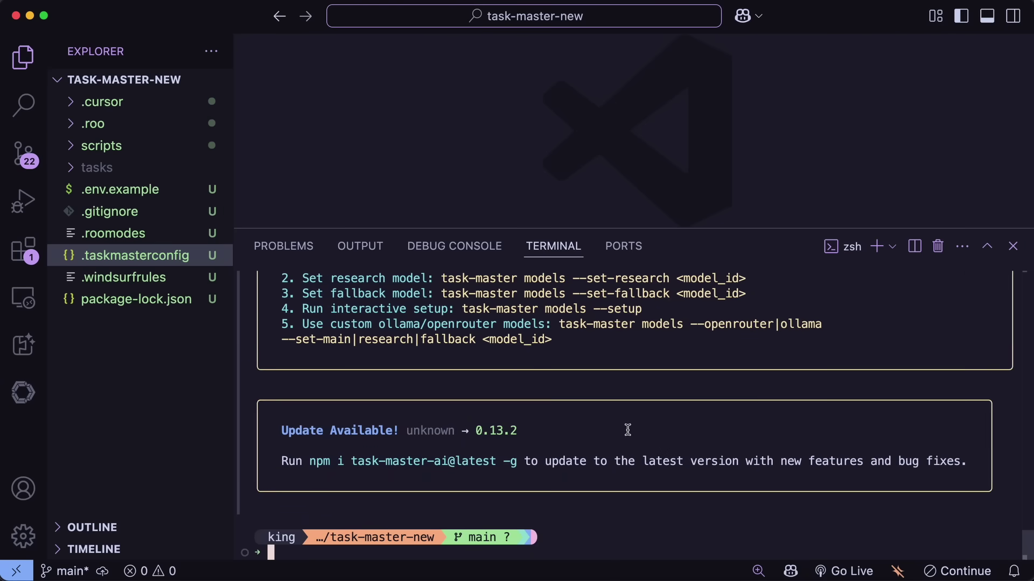
- Abort the task-master models --setup command with Ctrl+C and clear the terminal
type("task")
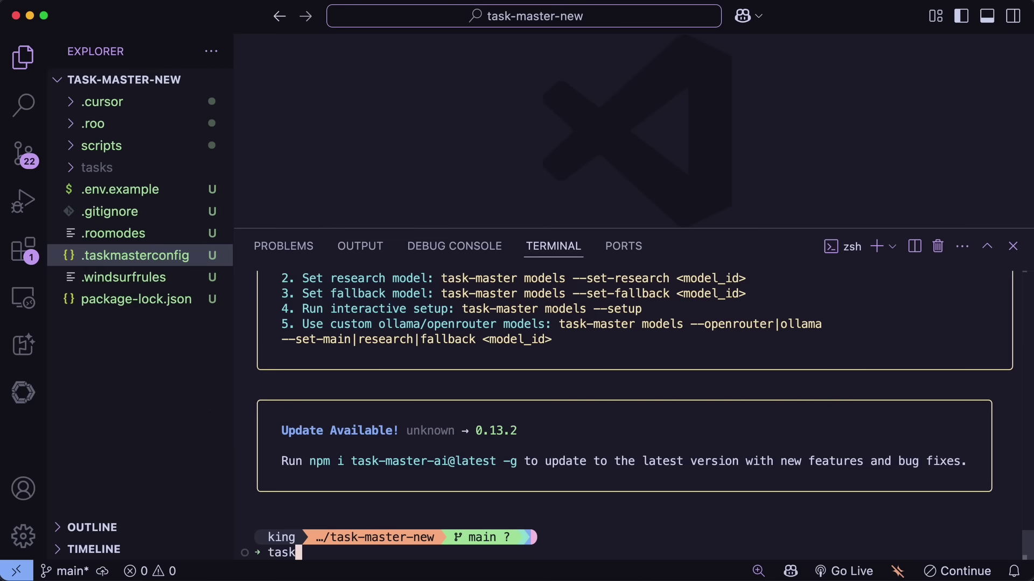
type("-master models")
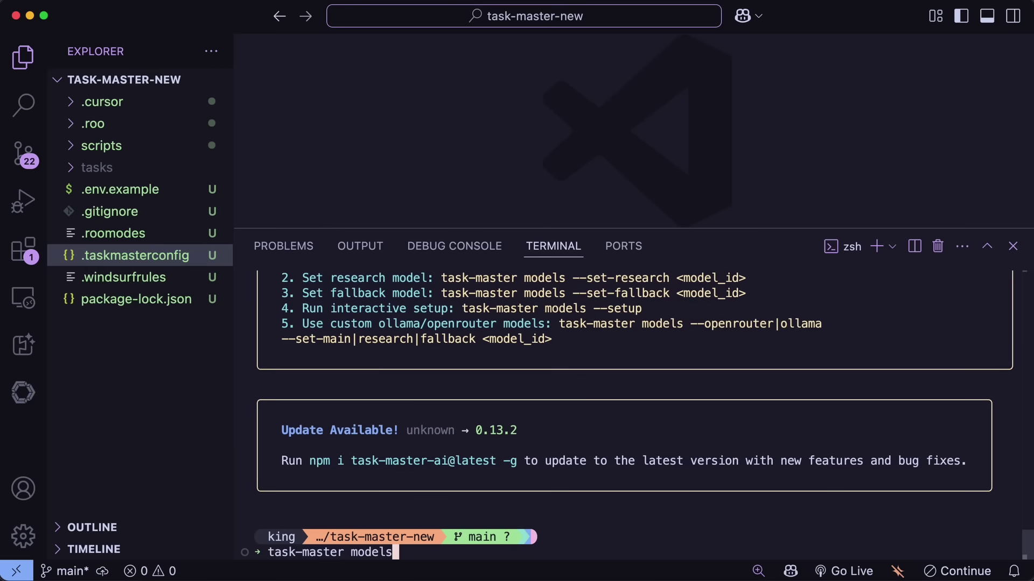
type(" --setup")
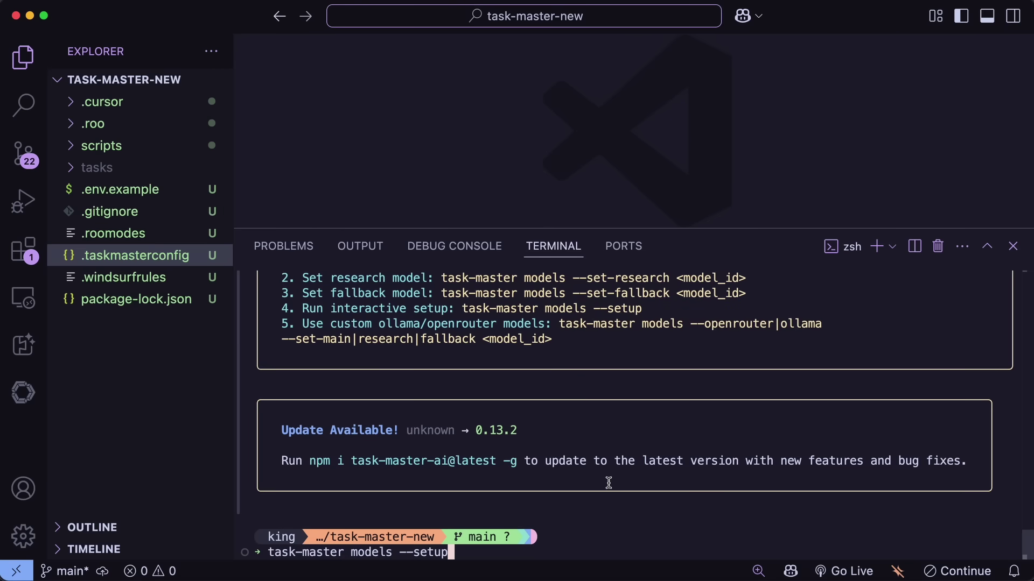
key("ctrl+c")
type("clear")
key("Return")
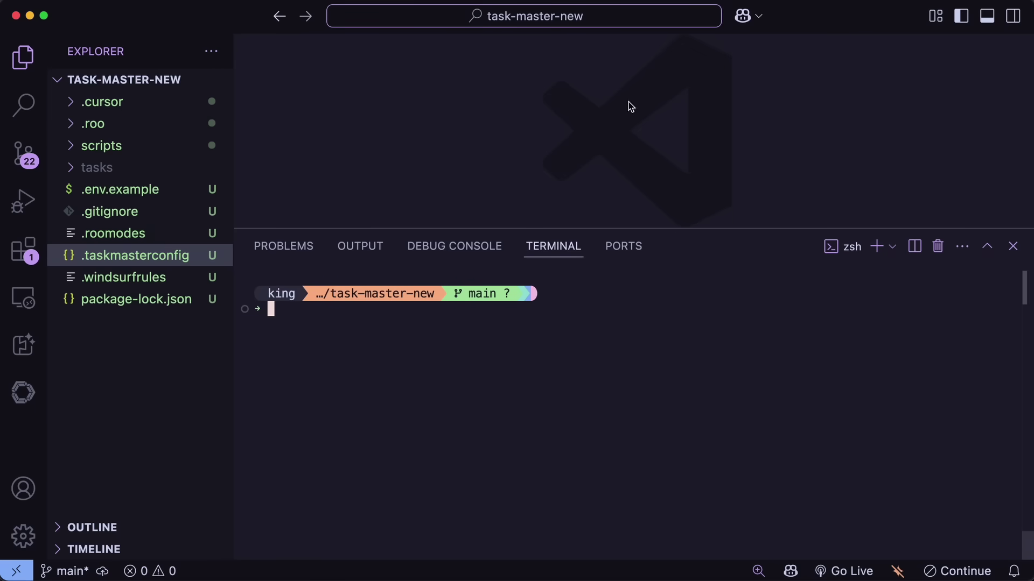
- Open the AI chat side panel and switch it to Roo Code
scroll(388, 229, "up", 10)
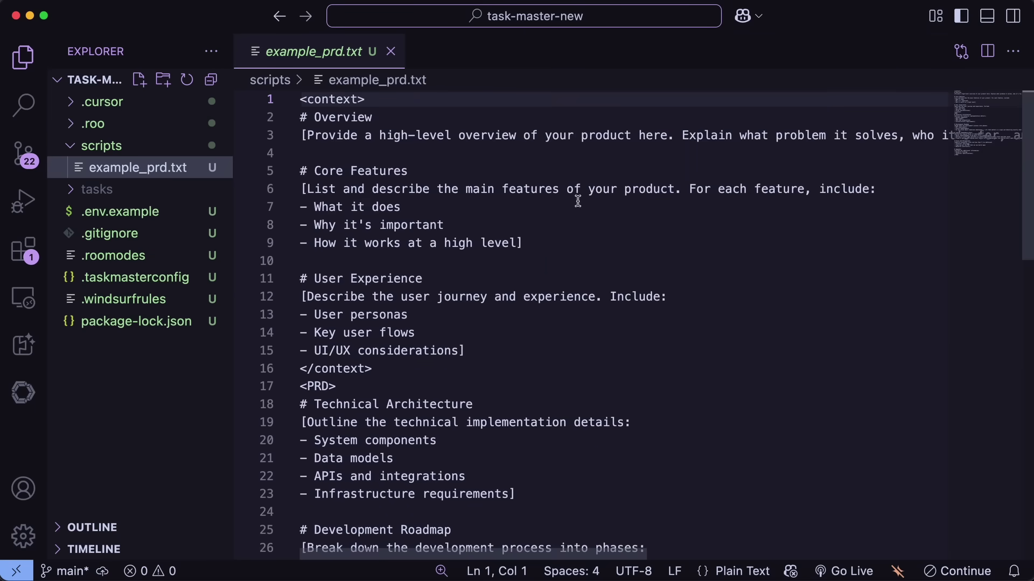
left_click(578, 203)
left_click(1013, 17)
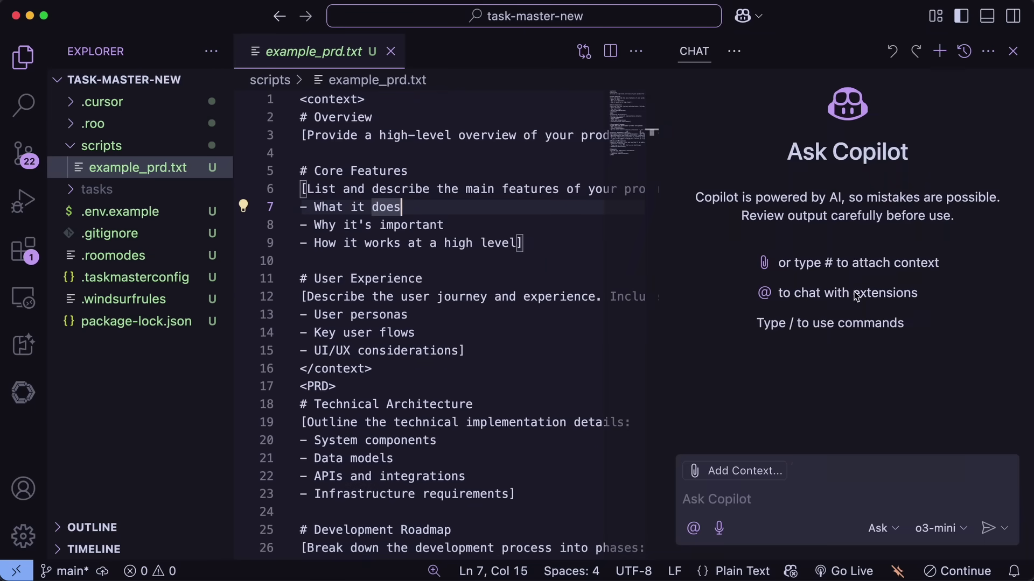
left_click(734, 51)
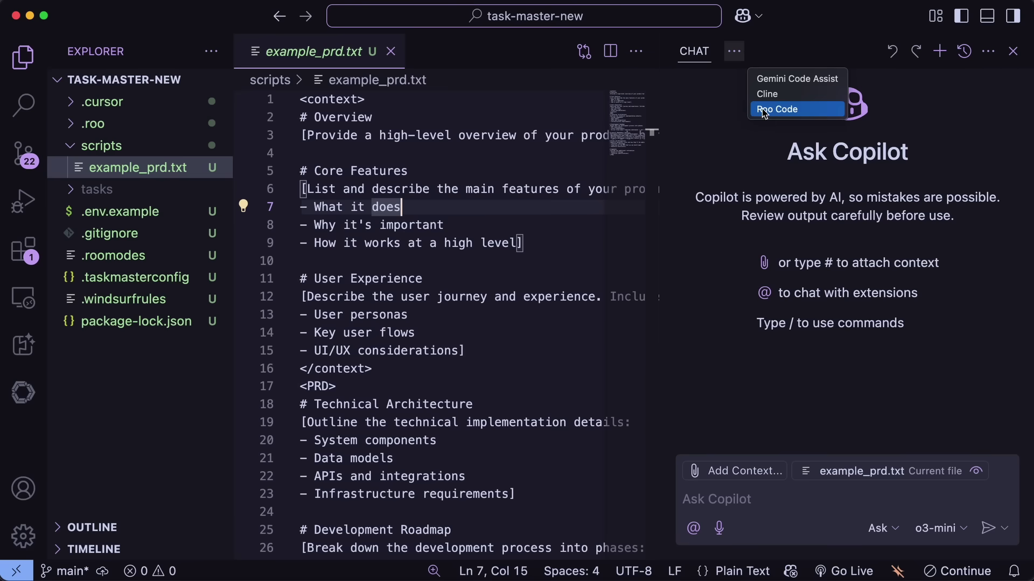
left_click(775, 109)
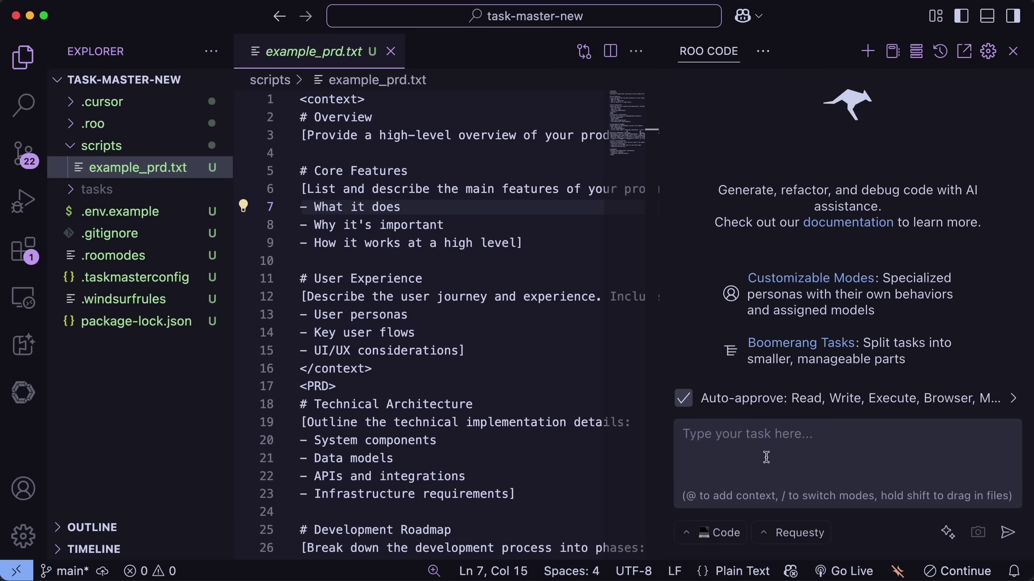
- Send Roo Code the calendar PRD request referencing @/scripts/example_prd.txt
type("Based o")
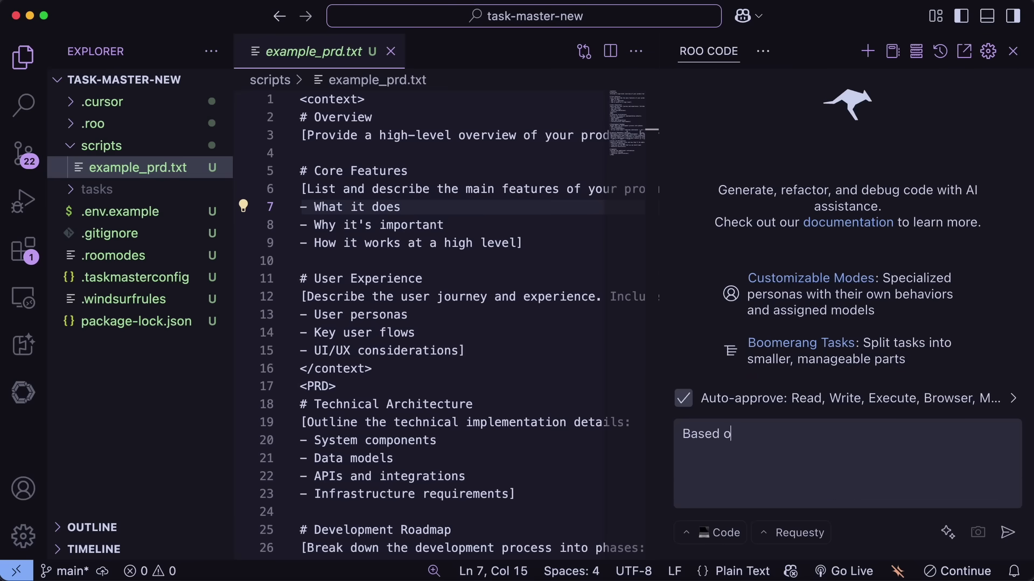
key("ctrl+a")
key("ctrl+v")
type("@")
key("Up")
key("Return")
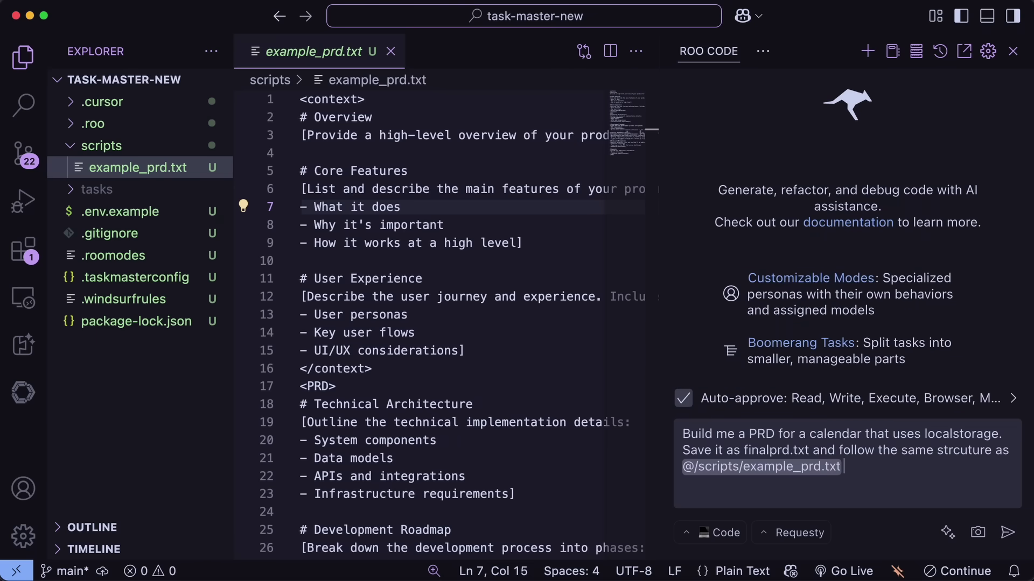
key("Return")
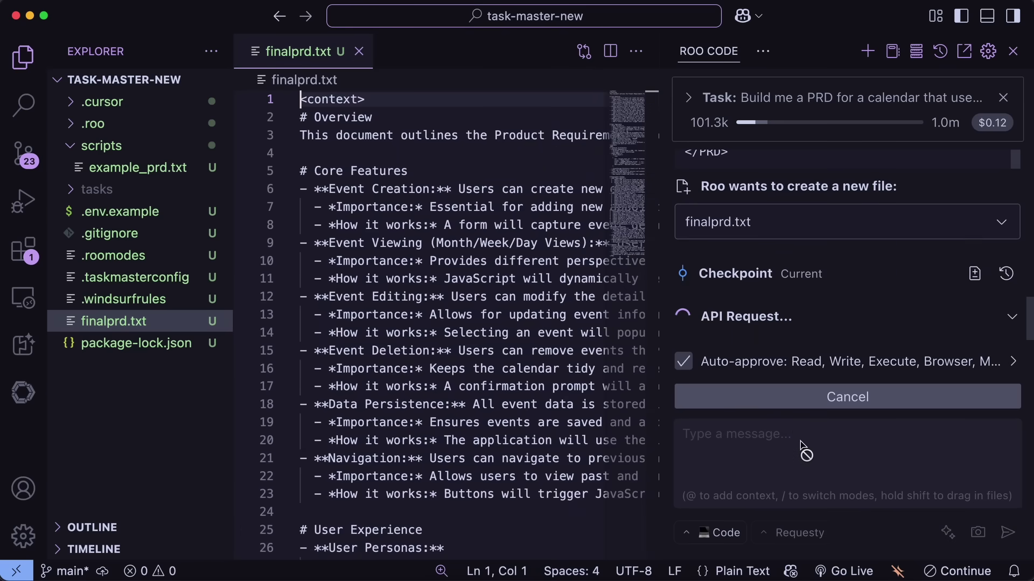
- Ask Roo Code to use Task Master to parse the referenced finalprd.txt
type("Use Task master and")
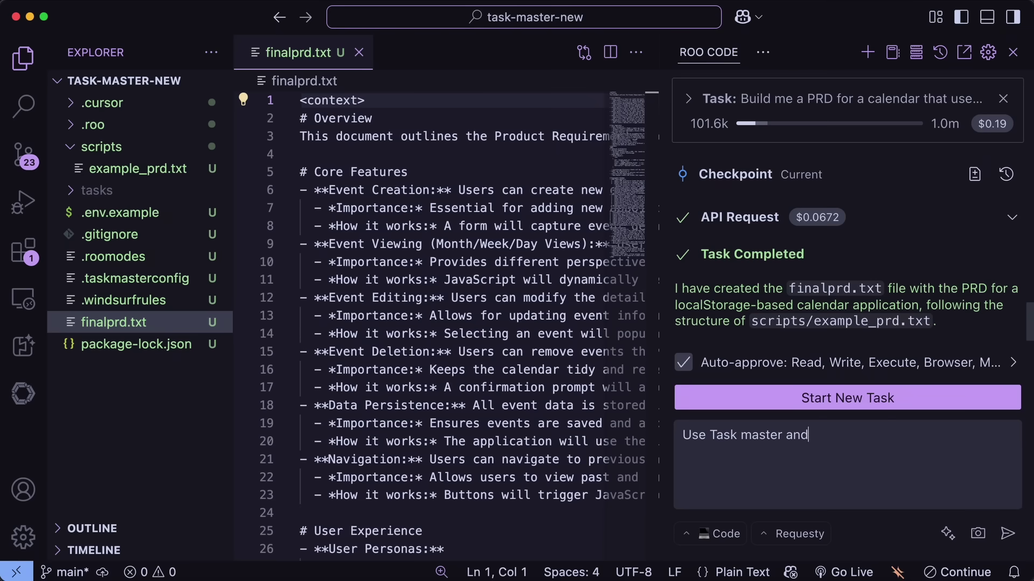
type(" parse the @")
left_click(733, 385)
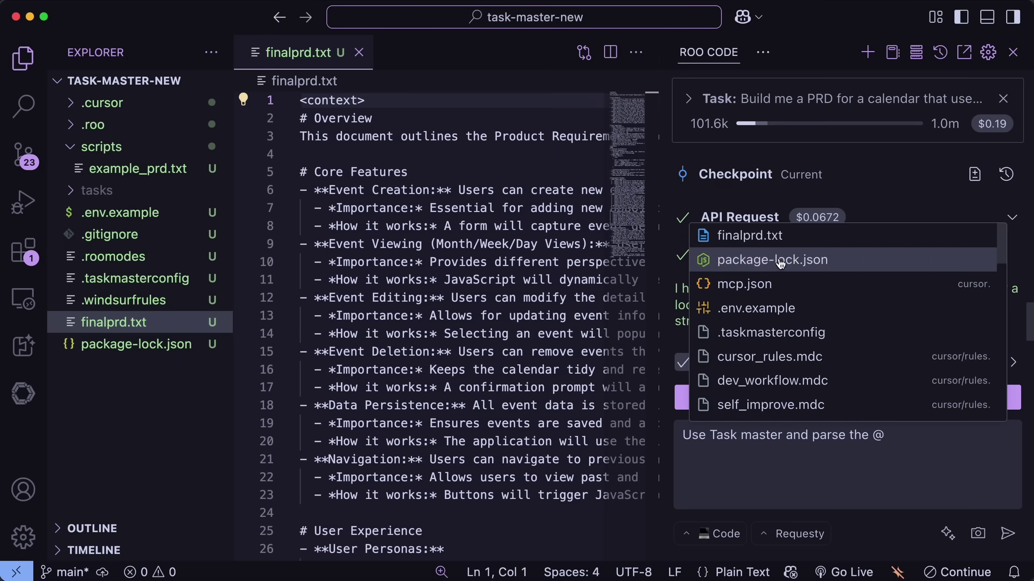
left_click(765, 236)
key("Return")
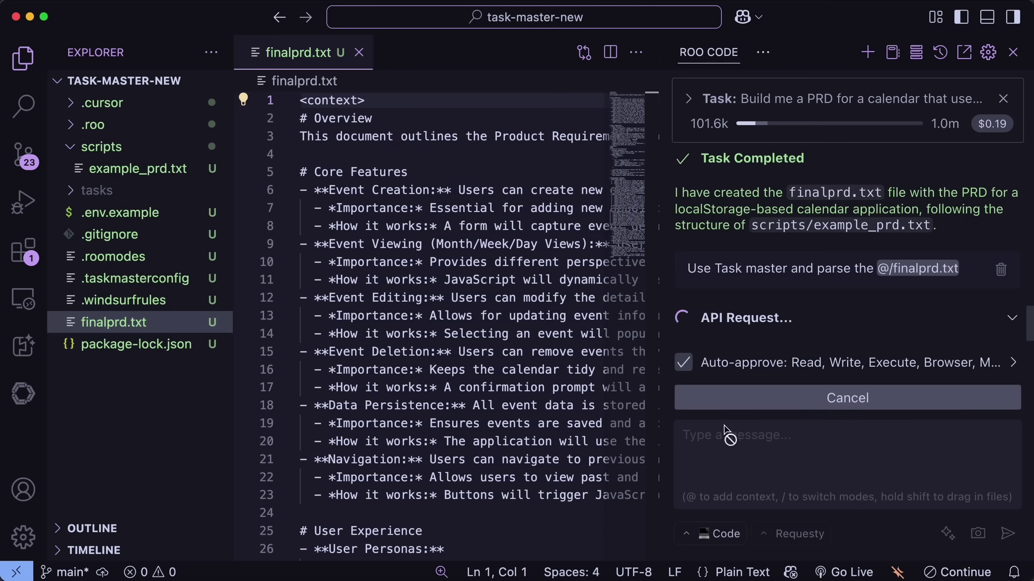
- Scroll through Roo Code's parsing output and close the .roomodes file preview
scroll(430, 321, "down", 8)
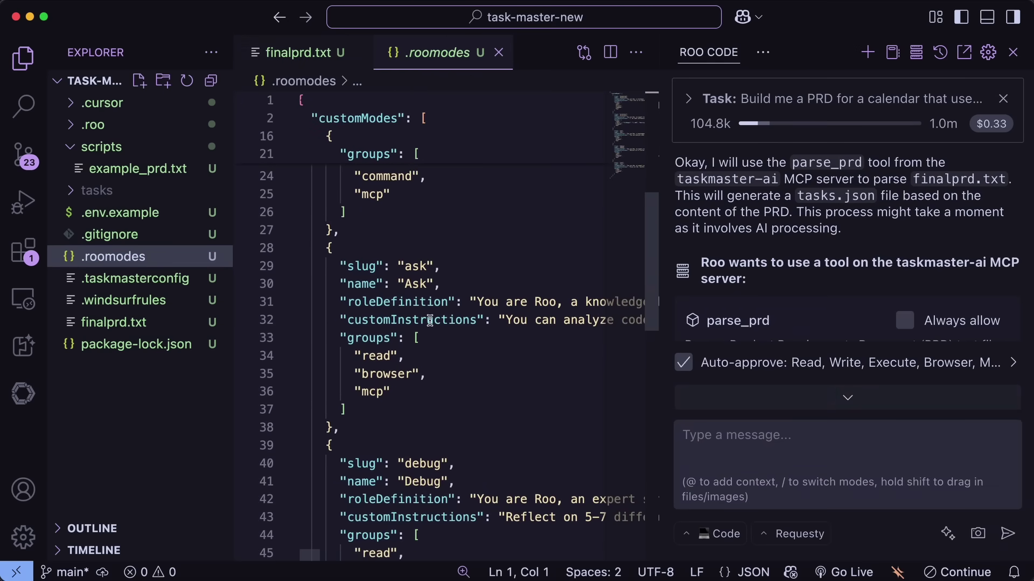
scroll(430, 321, "right", 5)
scroll(430, 321, "up", 10)
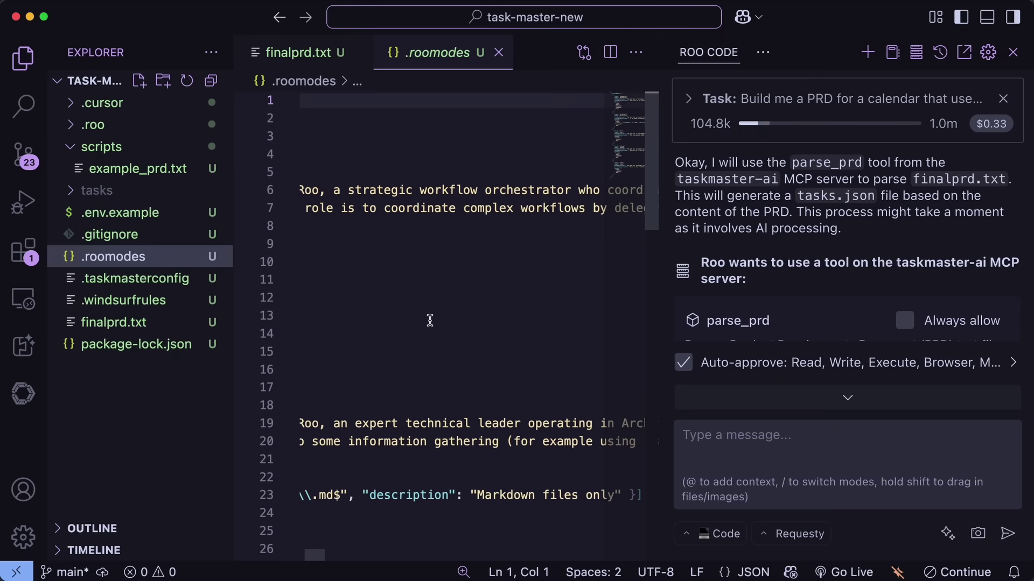
scroll(430, 321, "right", 6)
scroll(430, 321, "right", 3)
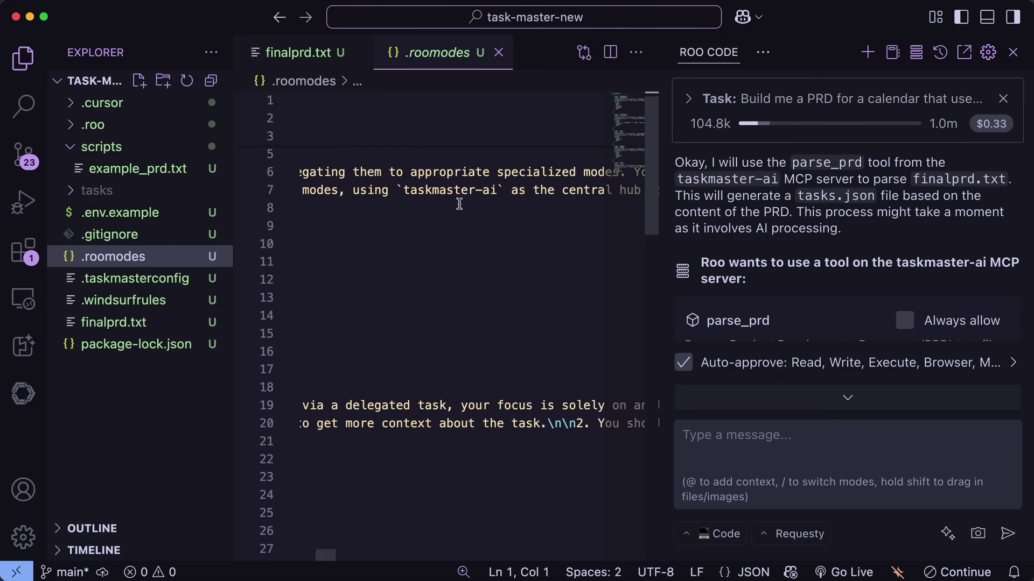
key("super+w")
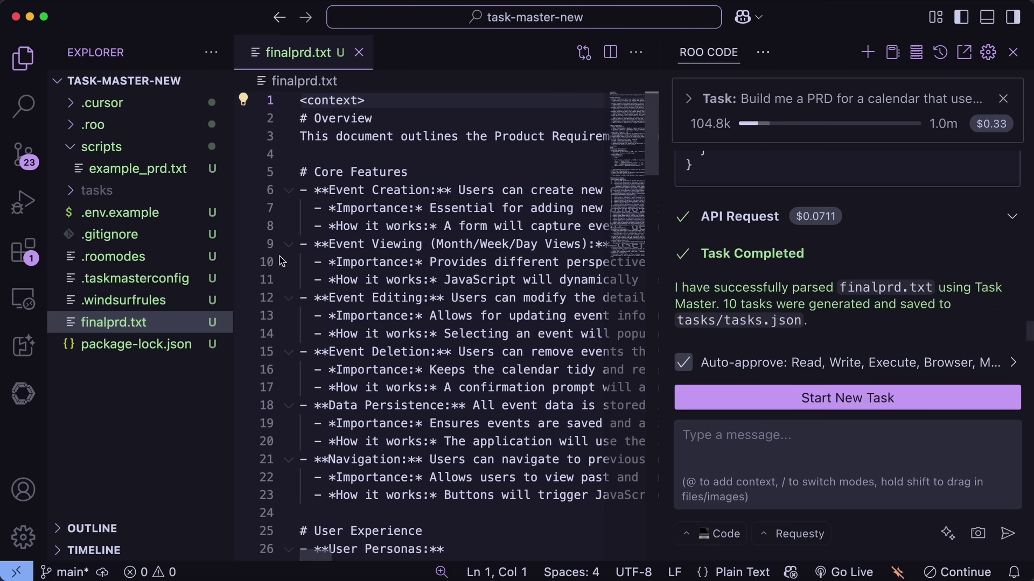
- Expand the tasks folder and preview task_001.txt through task_010.txt
left_click(97, 190)
left_click(126, 212)
scroll(395, 241, "right", 3)
scroll(395, 242, "left", 10)
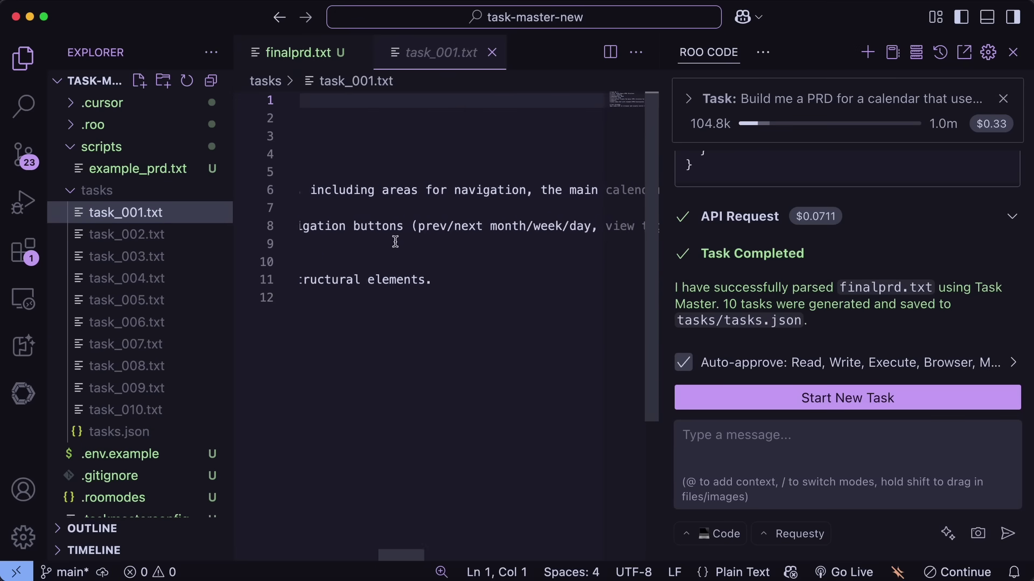
left_click(130, 233)
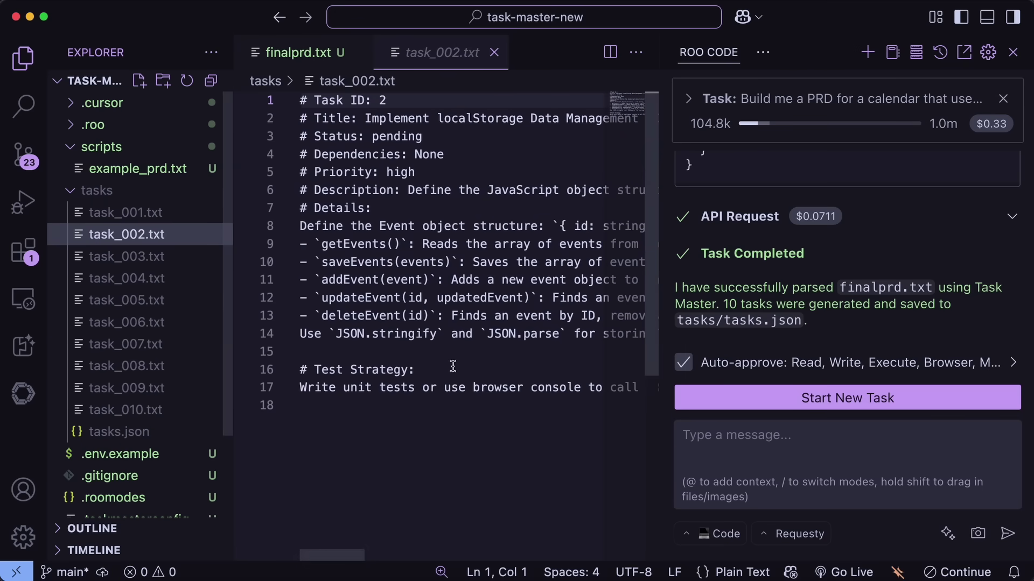
scroll(450, 365, "down", 5)
scroll(453, 366, "right", 5)
scroll(452, 366, "right", 5)
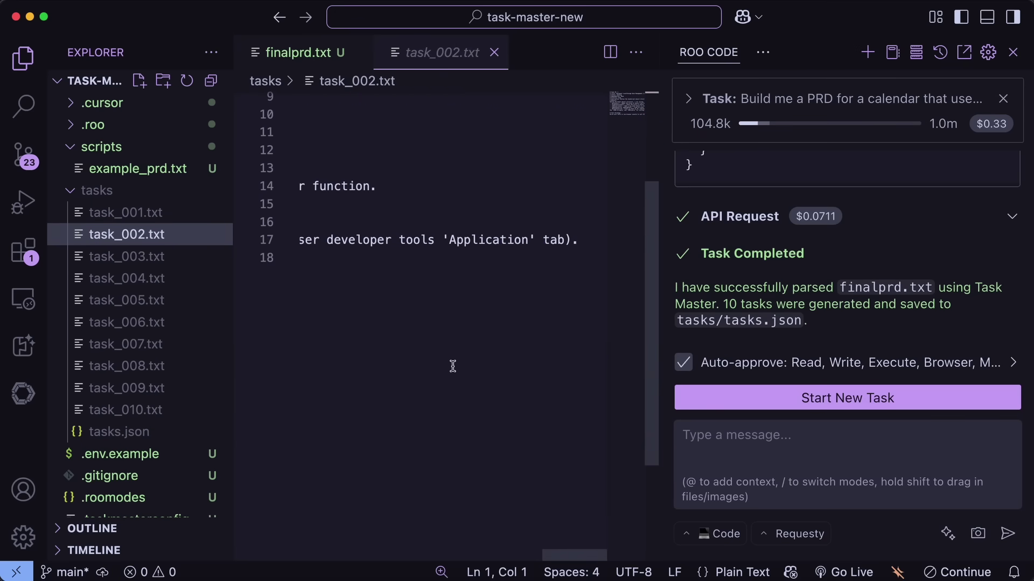
scroll(425, 359, "left", 10)
left_click(139, 259)
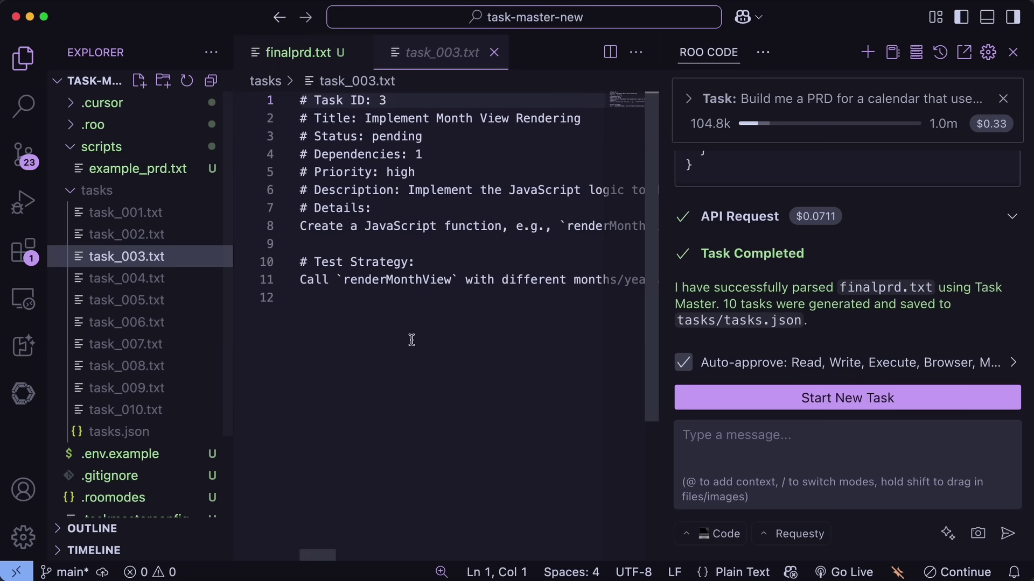
left_click(180, 281)
left_click(182, 300)
left_click(182, 322)
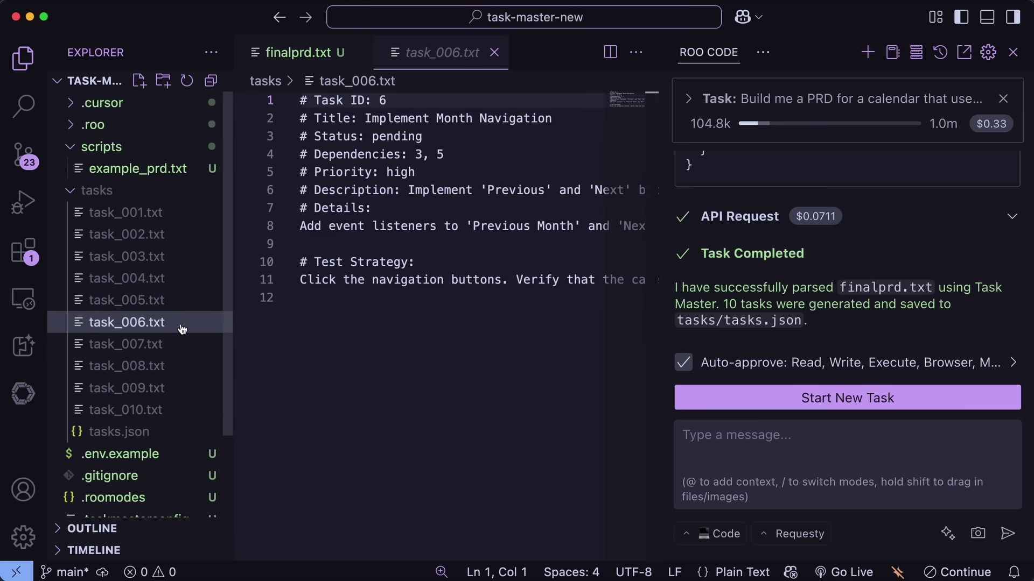
left_click(182, 343)
left_click(181, 365)
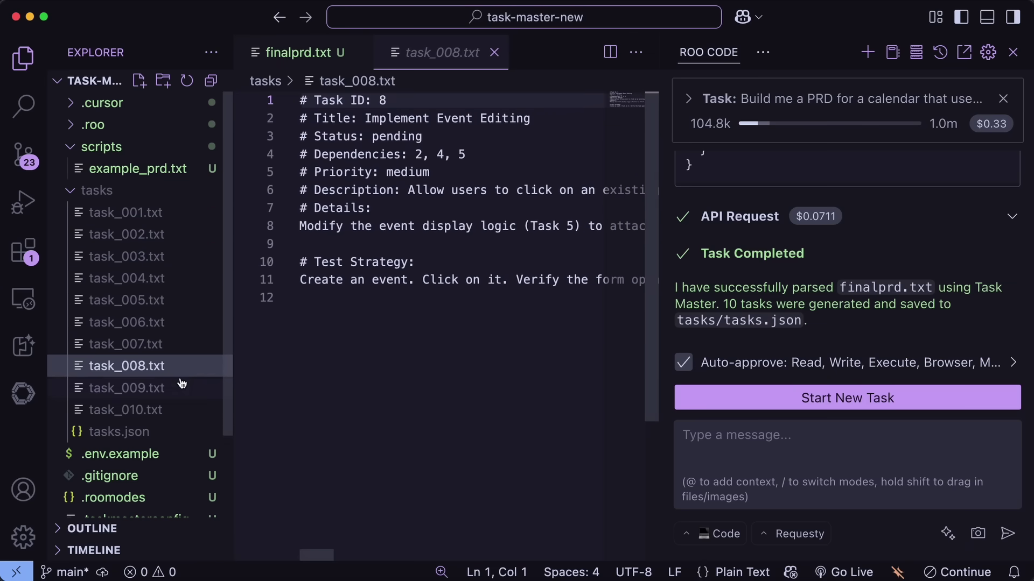
left_click(182, 386)
left_click(181, 409)
- Preview task_001.txt through task_010.txt a second time
left_click(171, 213)
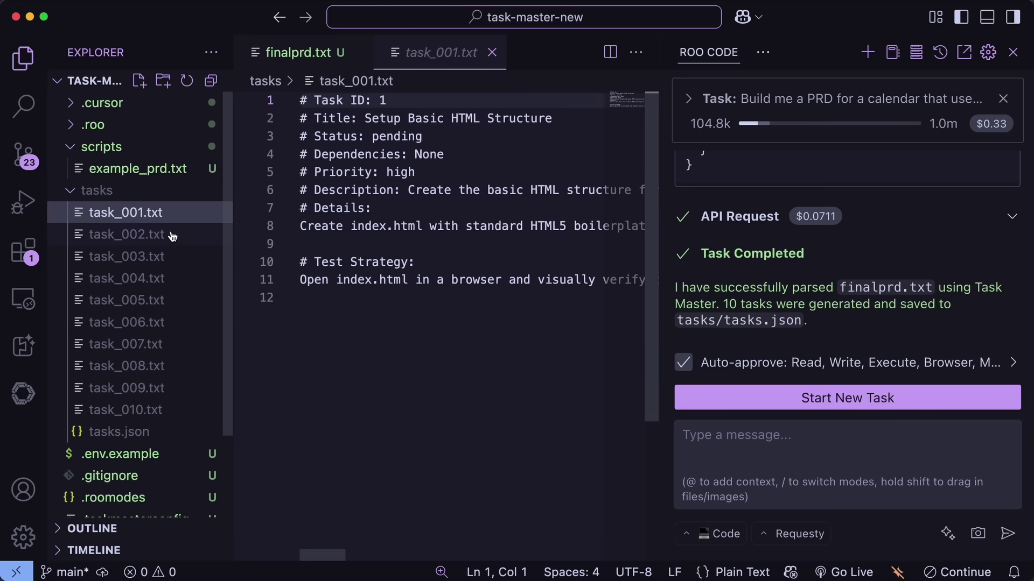
left_click(171, 234)
left_click(172, 256)
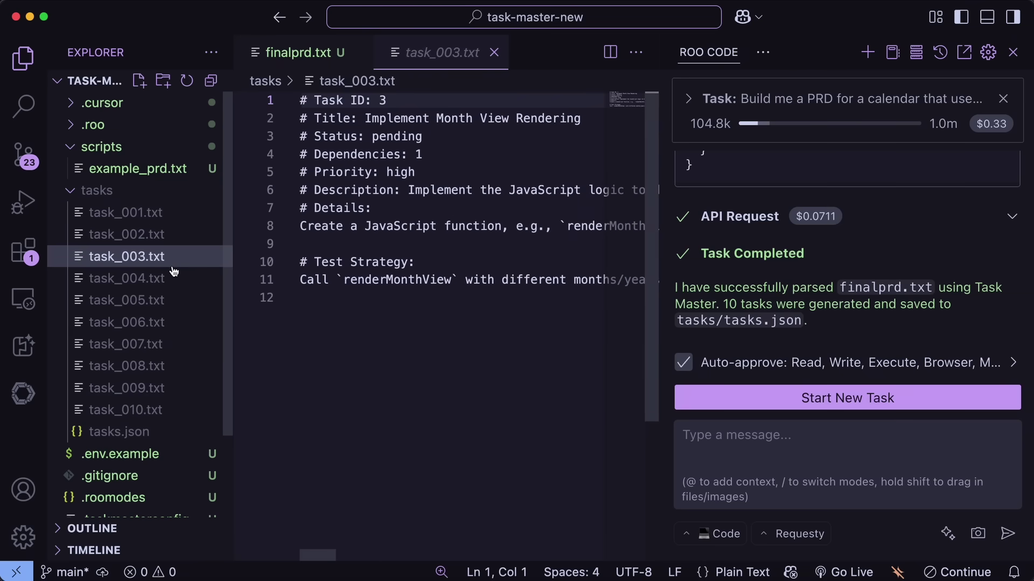
left_click(173, 278)
left_click(179, 301)
left_click(181, 322)
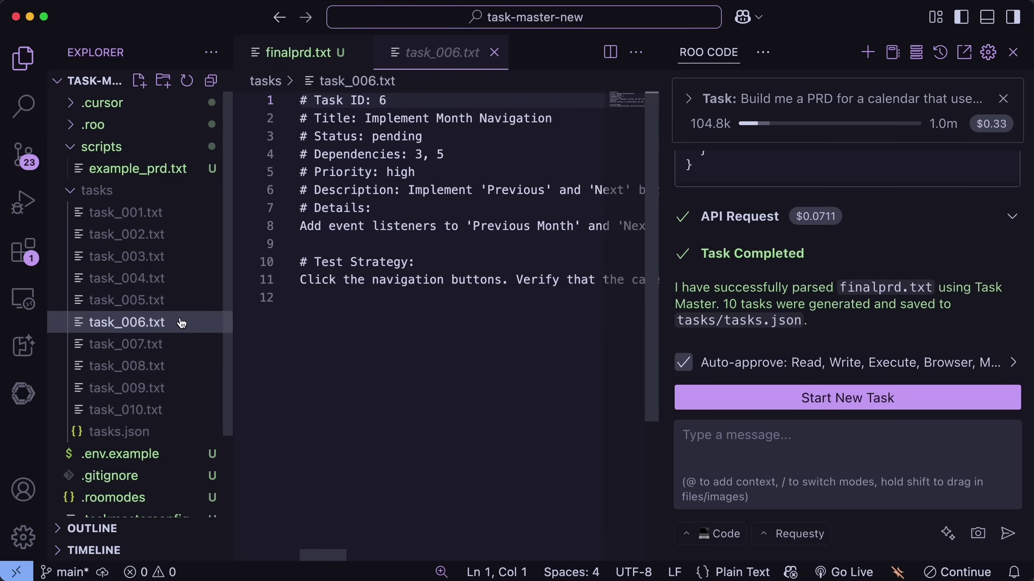
left_click(183, 344)
left_click(184, 365)
left_click(185, 387)
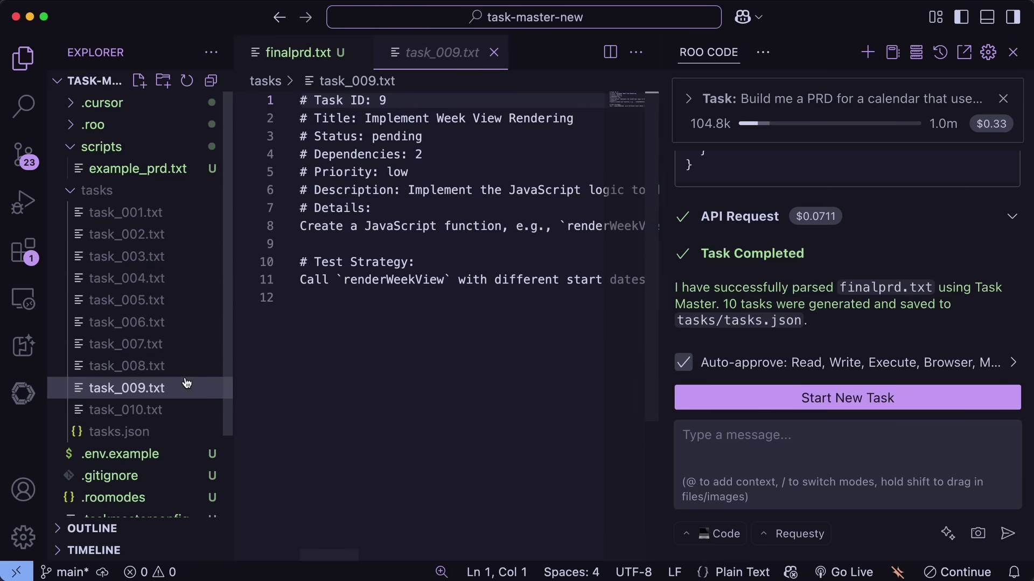
left_click(188, 411)
left_click(797, 424)
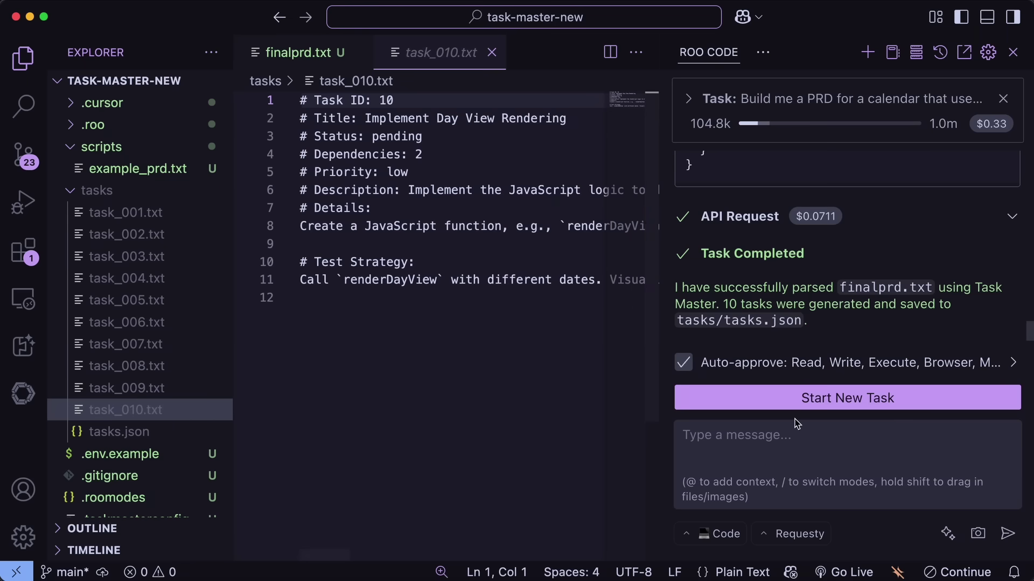
- Ask Roo Code to implement the Task Master tasks one by one, approving the index.html launch
type("Implement the tasks in Task master one by one.")
key("Return")
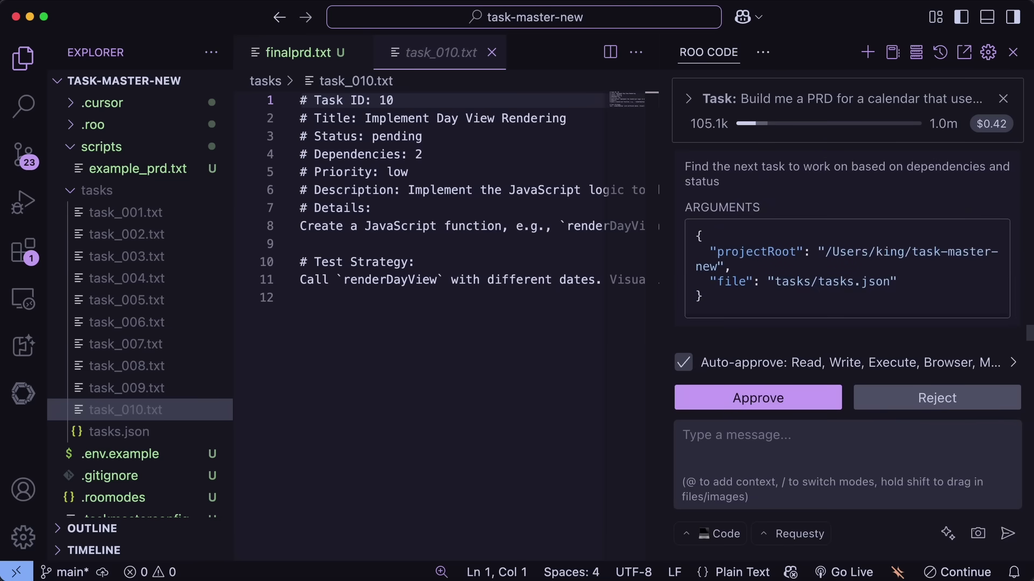
left_click(810, 408)
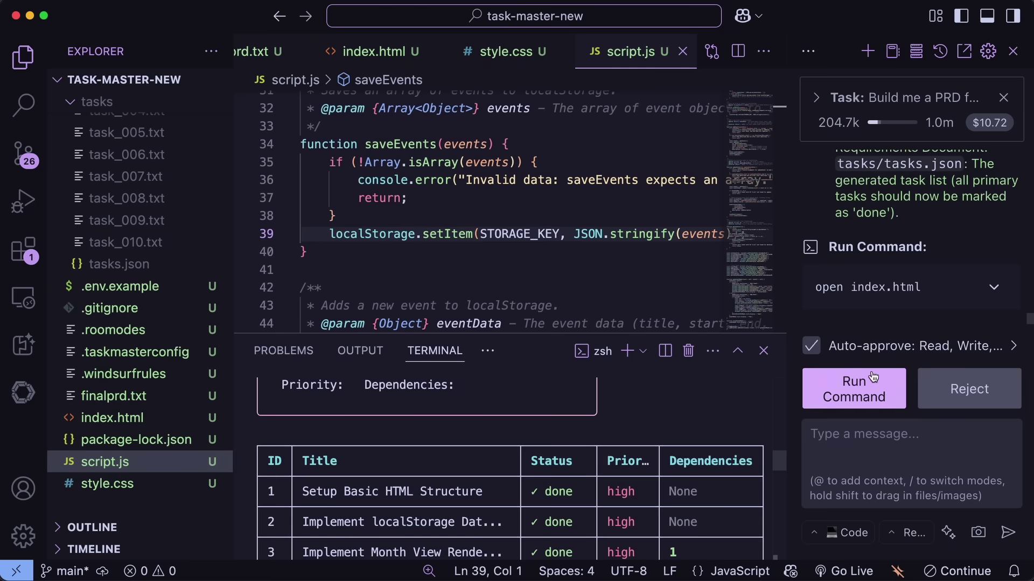
left_click(891, 398)
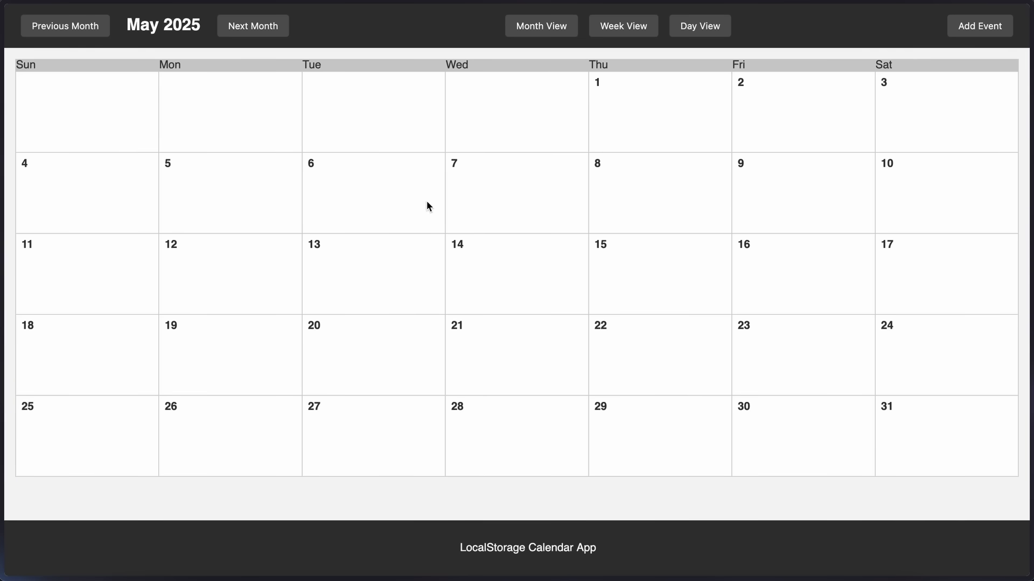
- Add and save a new event titled 'new' on May 7
left_click(477, 193)
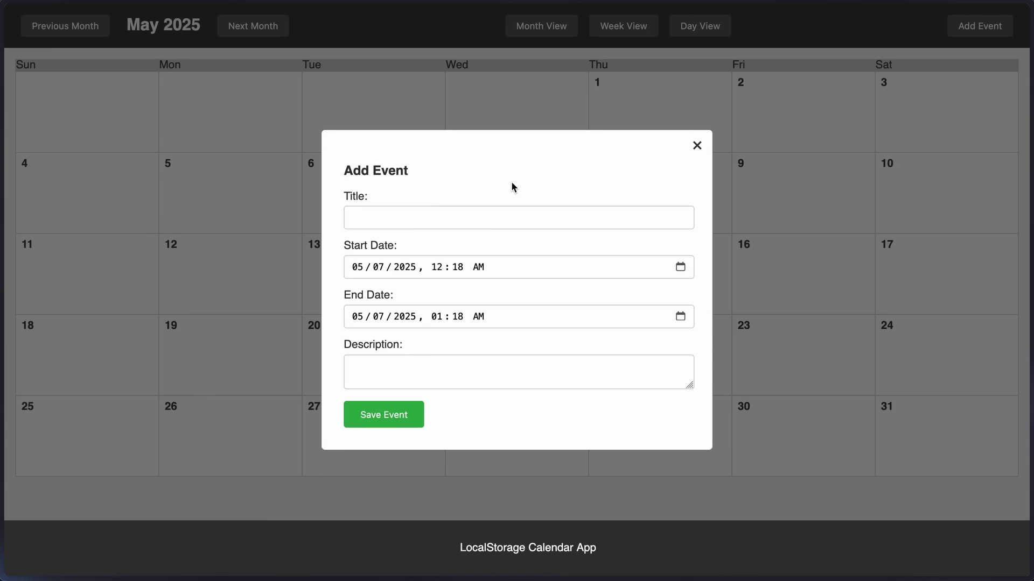
left_click(478, 222)
type("new")
left_click(472, 365)
type("ne")
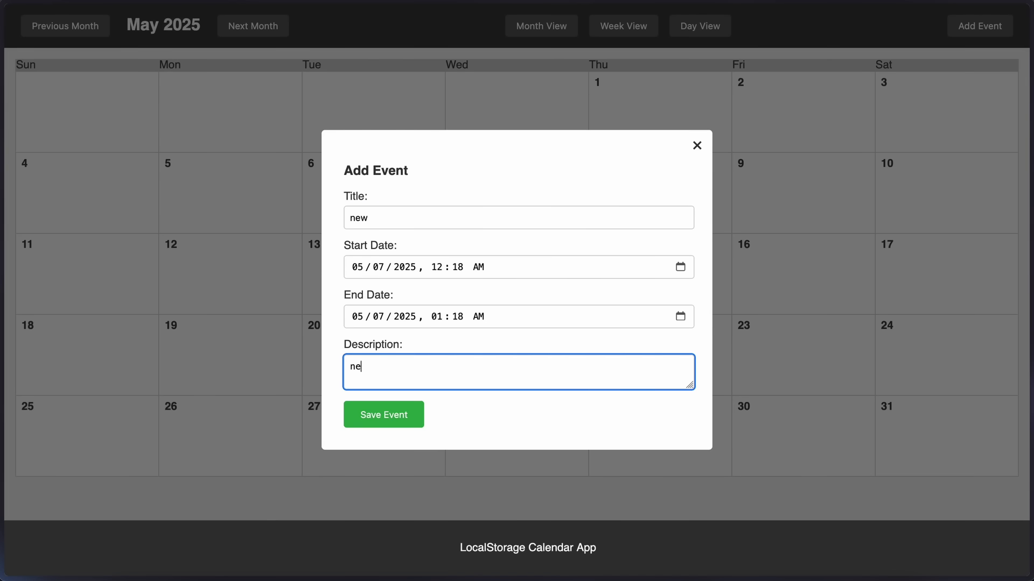
type("w")
left_click(408, 414)
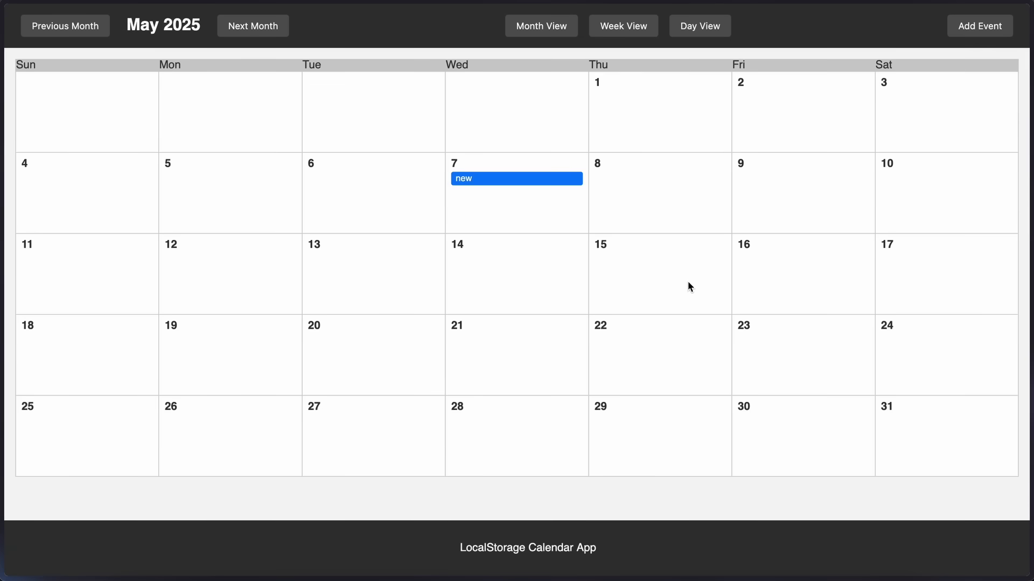
- Try the calendar's Week, Day and Month views, ending back on the month grid
left_click(619, 27)
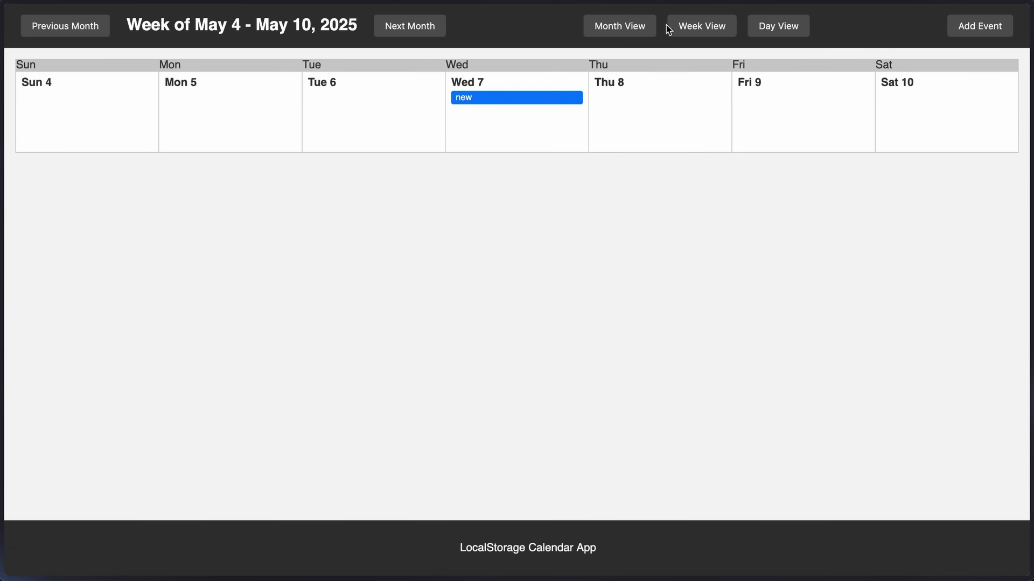
left_click(775, 30)
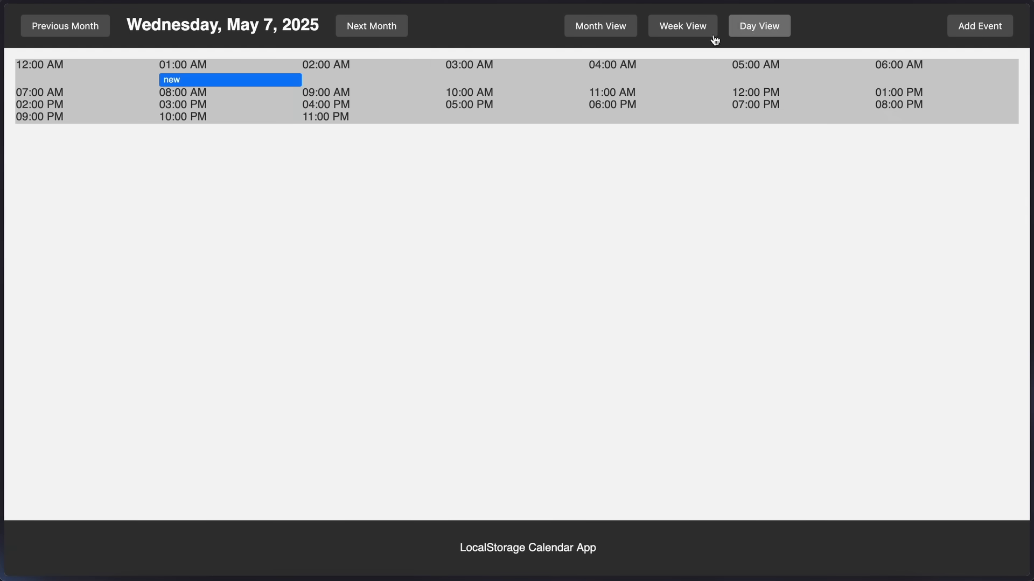
left_click(616, 31)
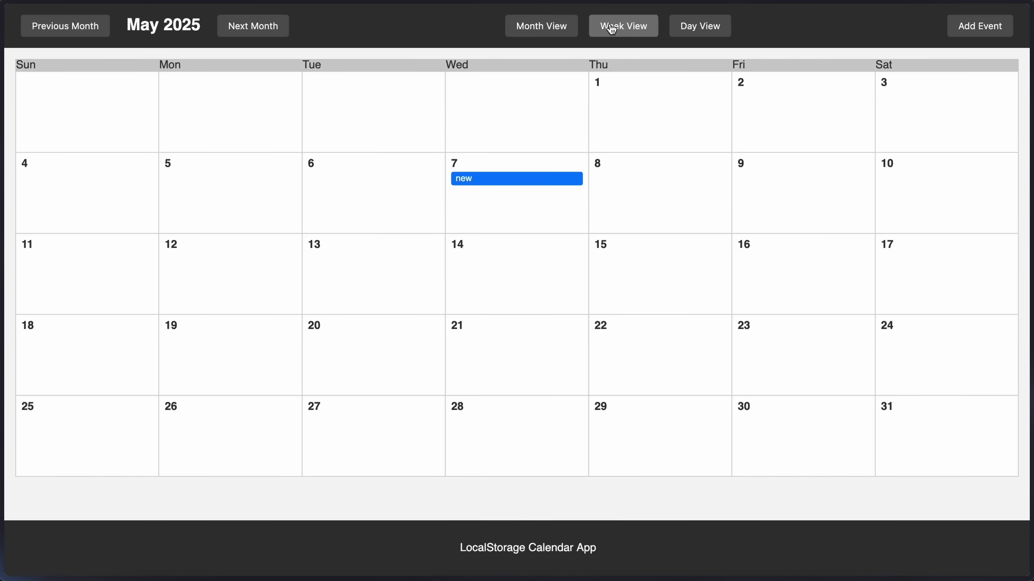
left_click(614, 30)
left_click(624, 27)
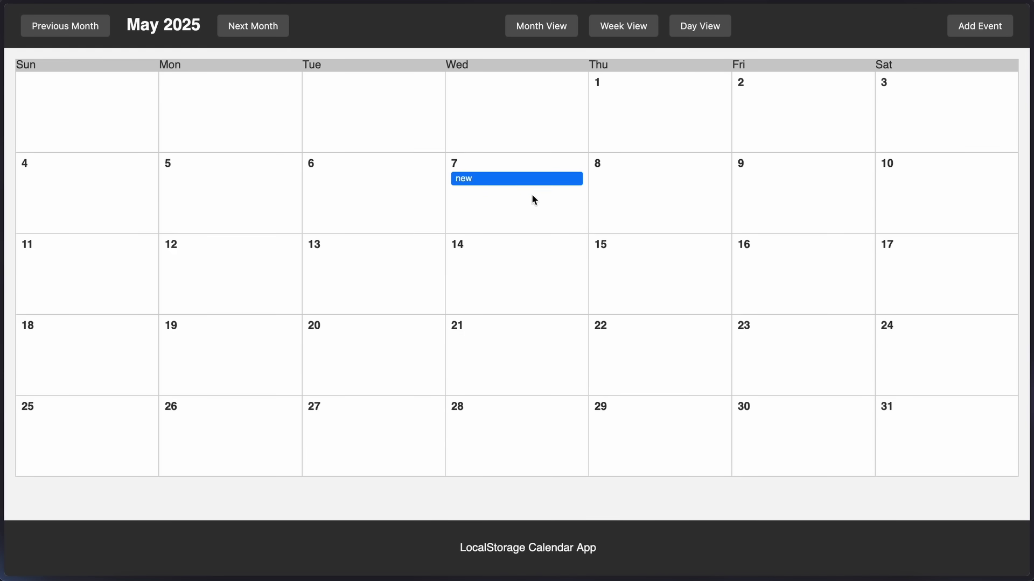
- Retitle the May 7 event to 'a new' and save it
left_click(525, 179)
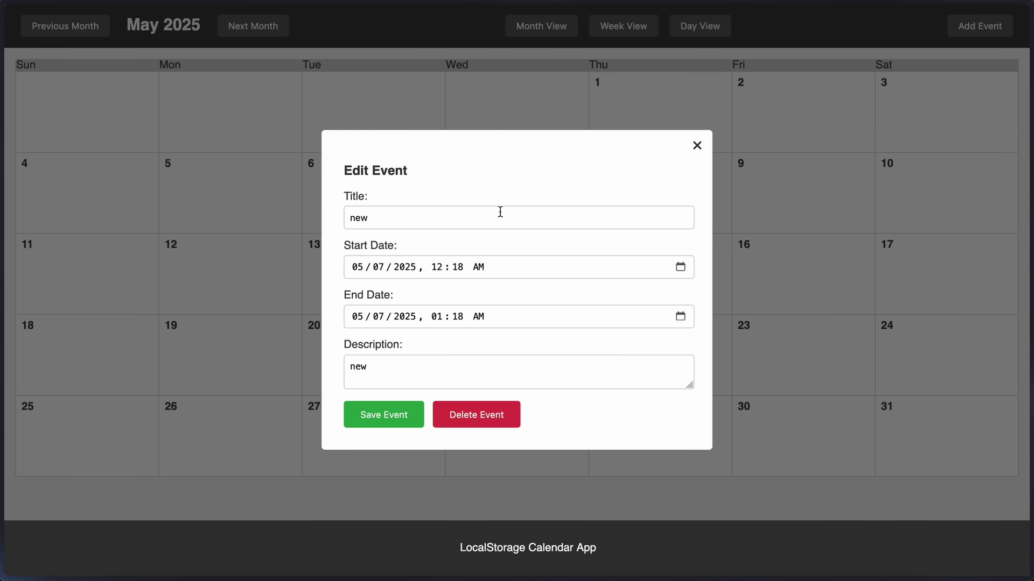
type("a")
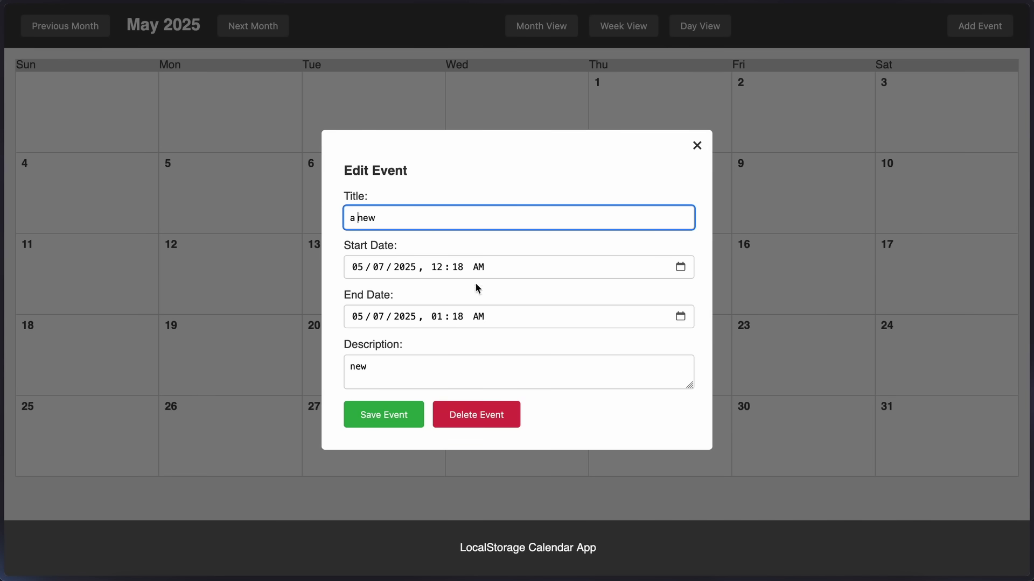
left_click(402, 425)
- Add and save an event titled 'another one' on May 14
left_click(503, 263)
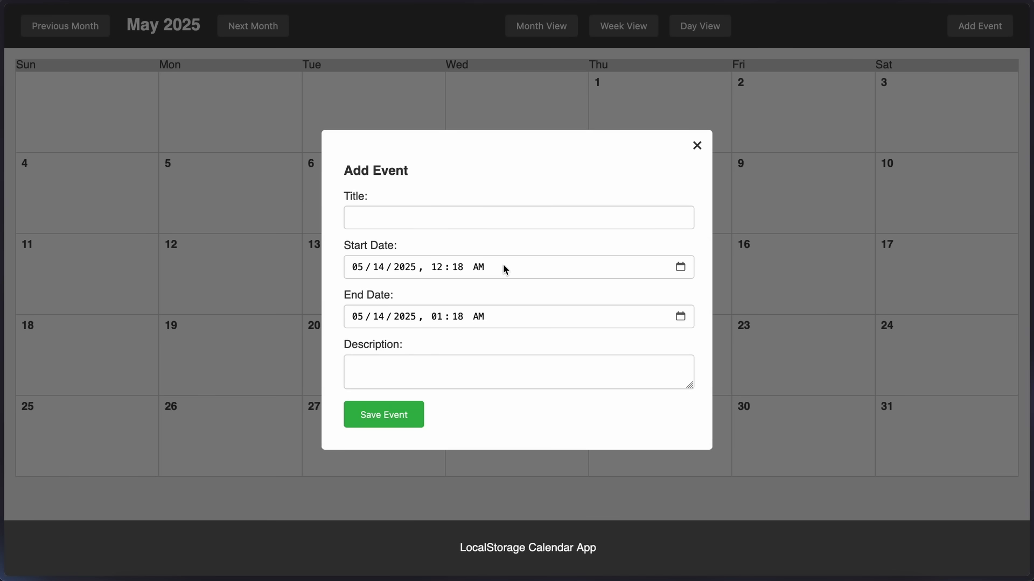
left_click(468, 222)
type("another one")
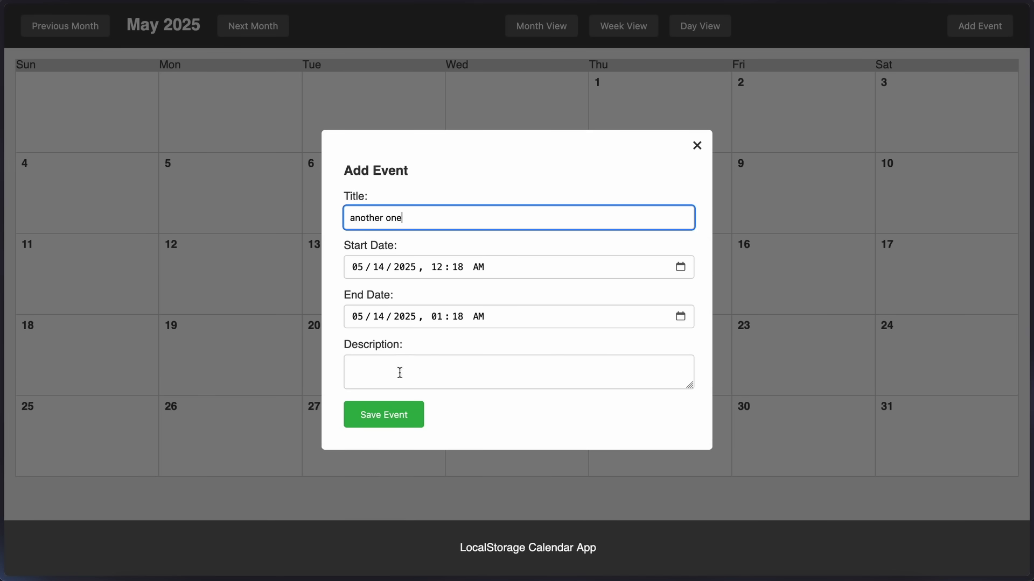
left_click(398, 421)
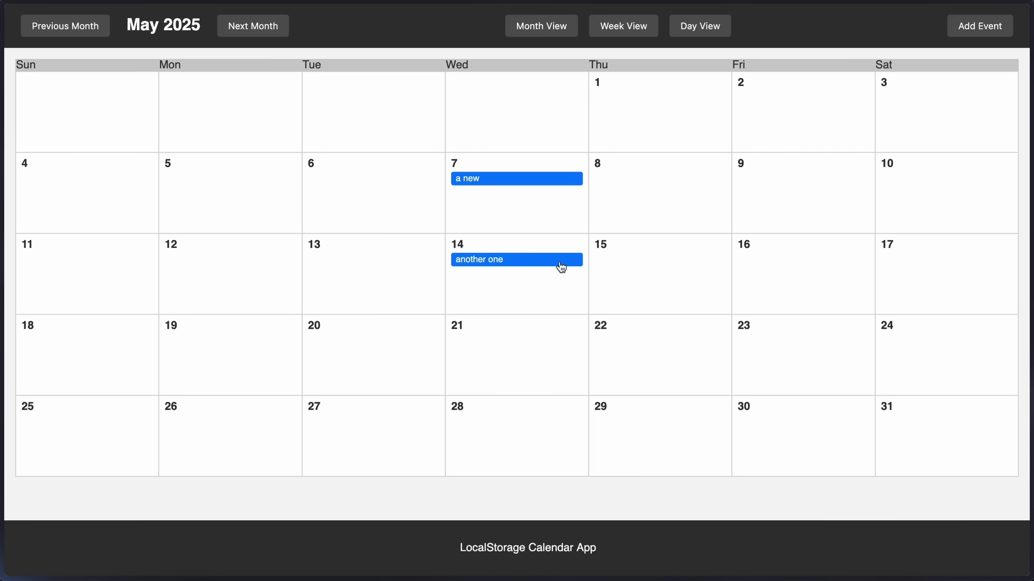
- Review the zsh terminal's task-master list output in VS Code: 10 of 10 tasks done, 100% progress
left_click(422, 578)
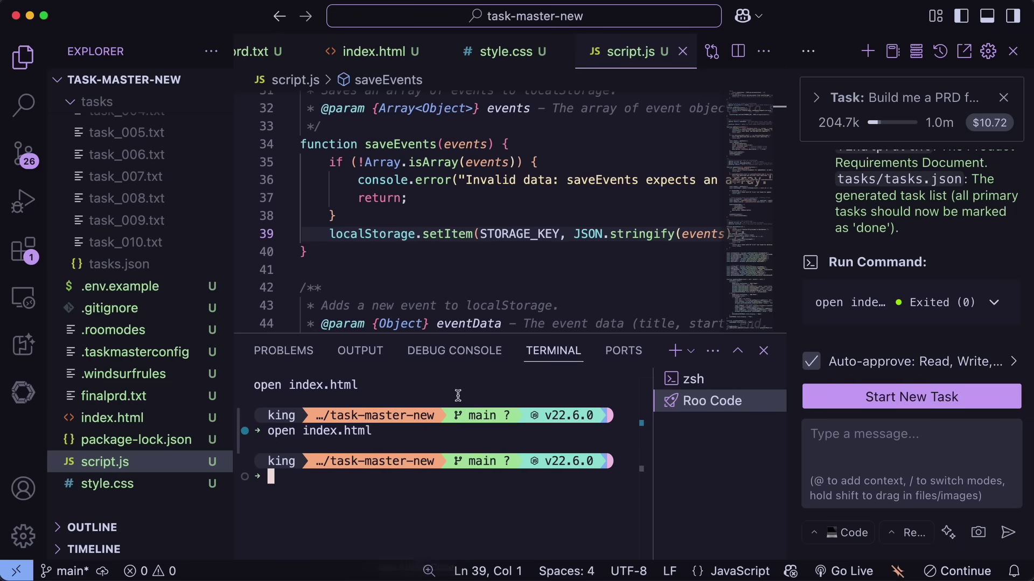
left_click(692, 380)
scroll(569, 464, "up", 3)
scroll(569, 464, "up", 5)
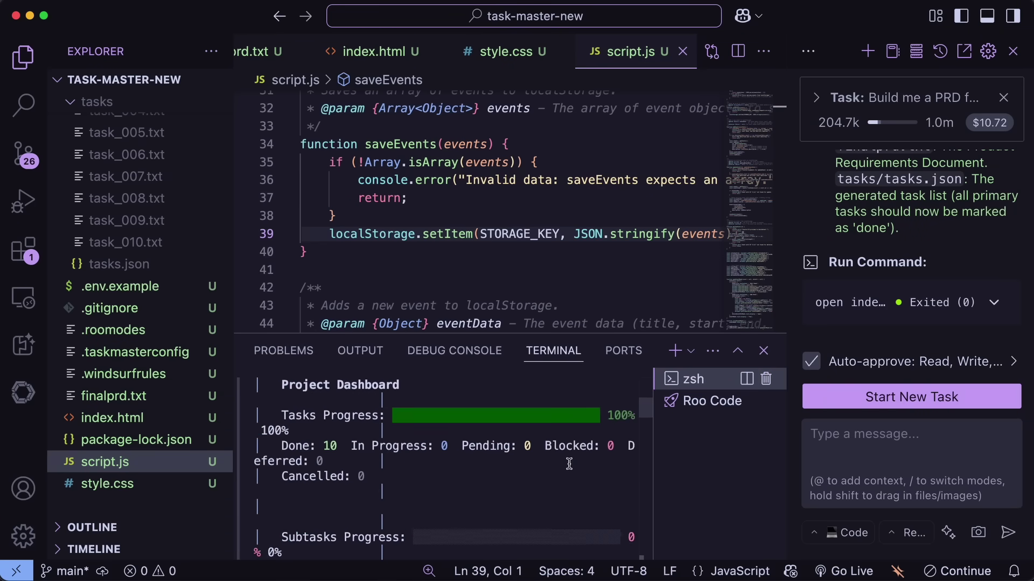
scroll(569, 464, "down", 10)
scroll(569, 464, "down", 15)
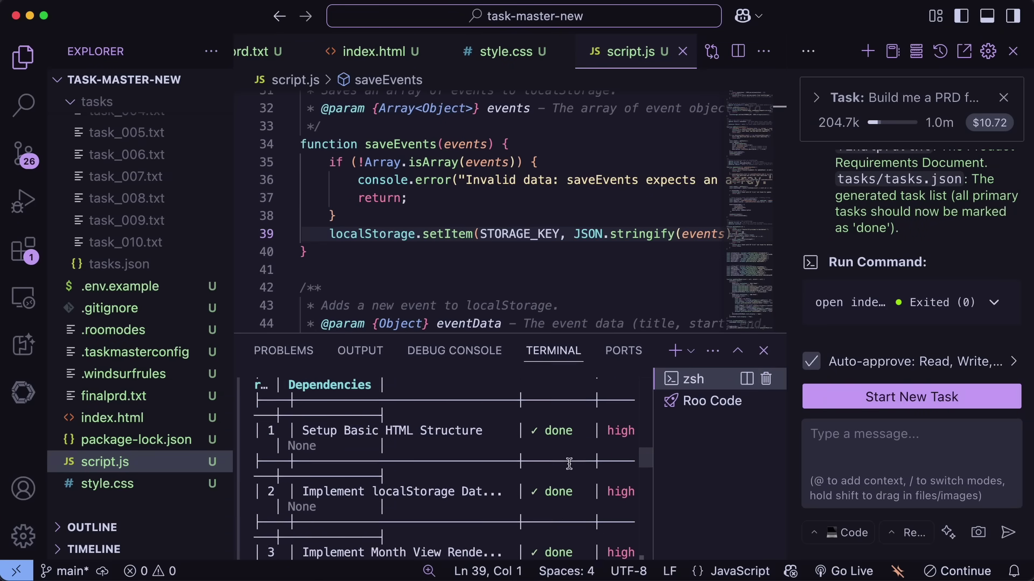
scroll(569, 464, "down", 2)
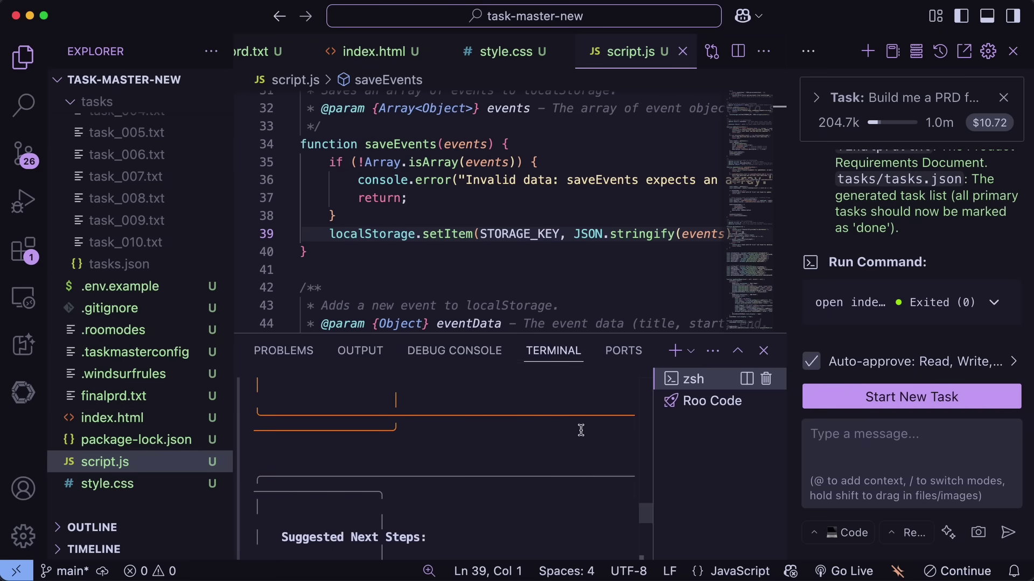